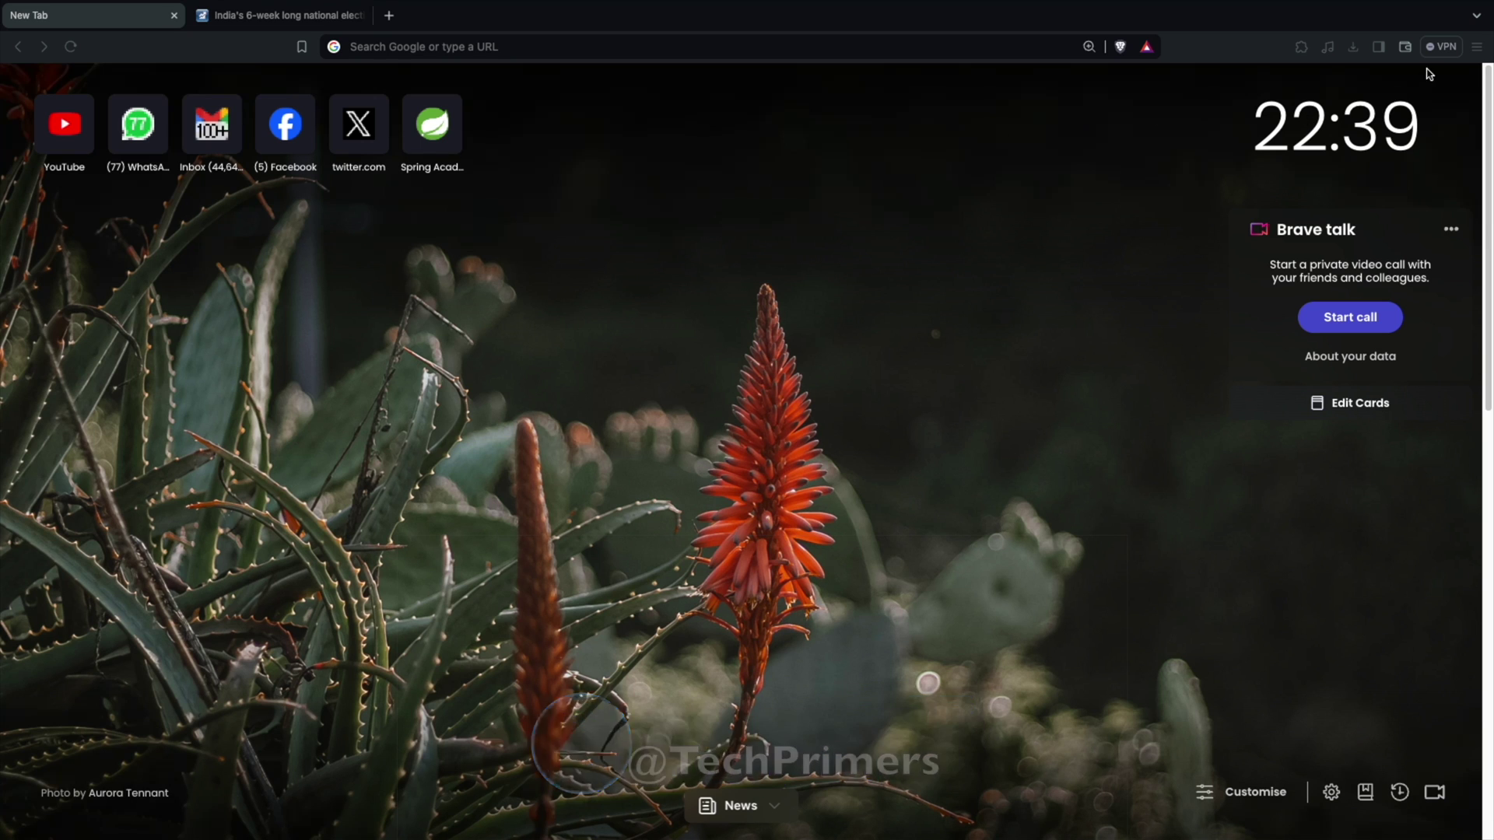
# Open the Leo AI assistant in Brave's sidebar beside the new tab page
pyautogui.click(1379, 48)
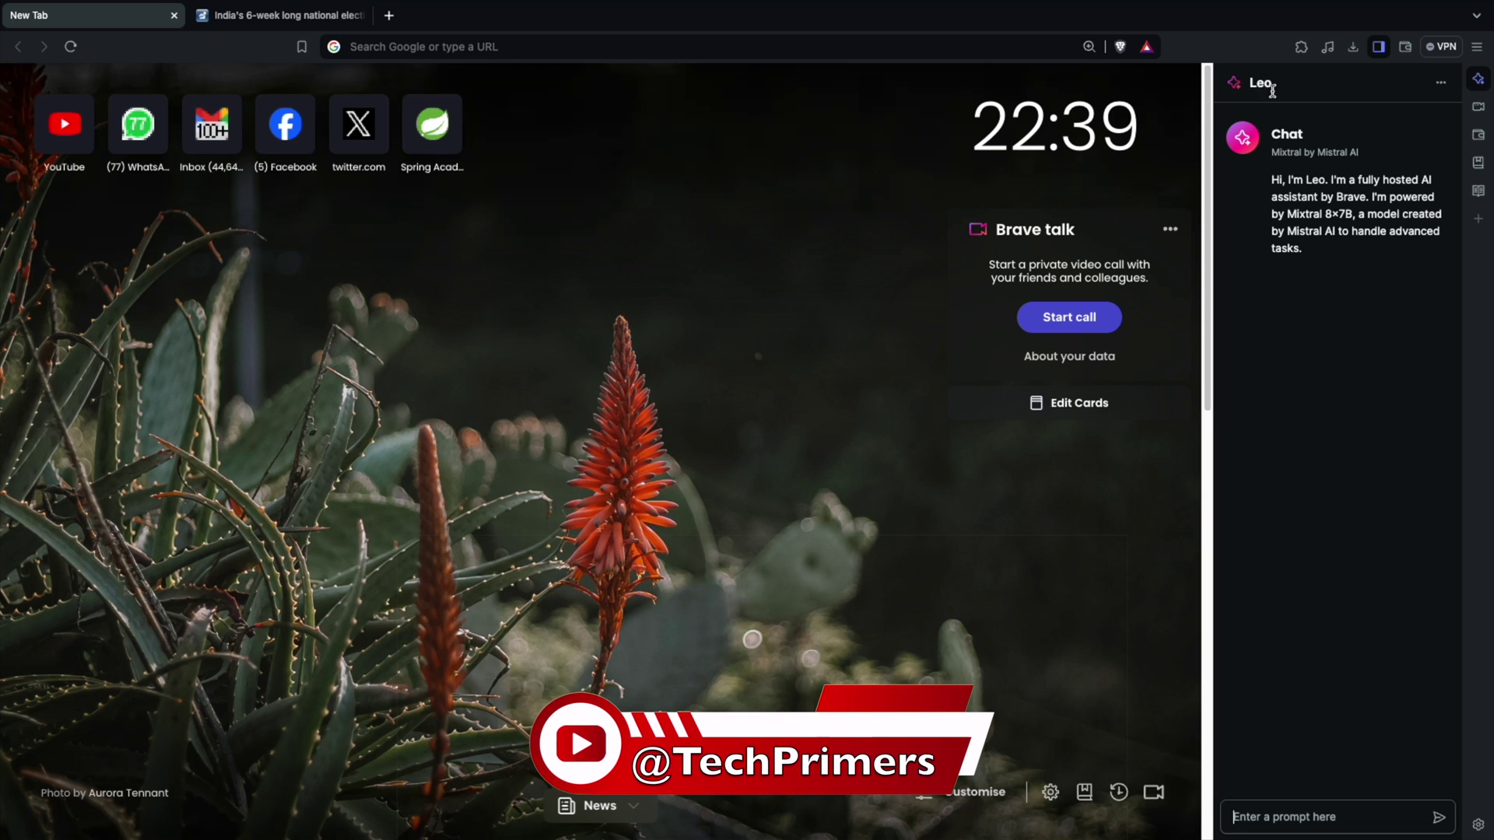
# Highlight Leo's 'Mixtral by Mistral AI' model line, then bring up Brave's Settings page
pyautogui.doubleClick(1295, 151)
pyautogui.tripleClick(1295, 151)
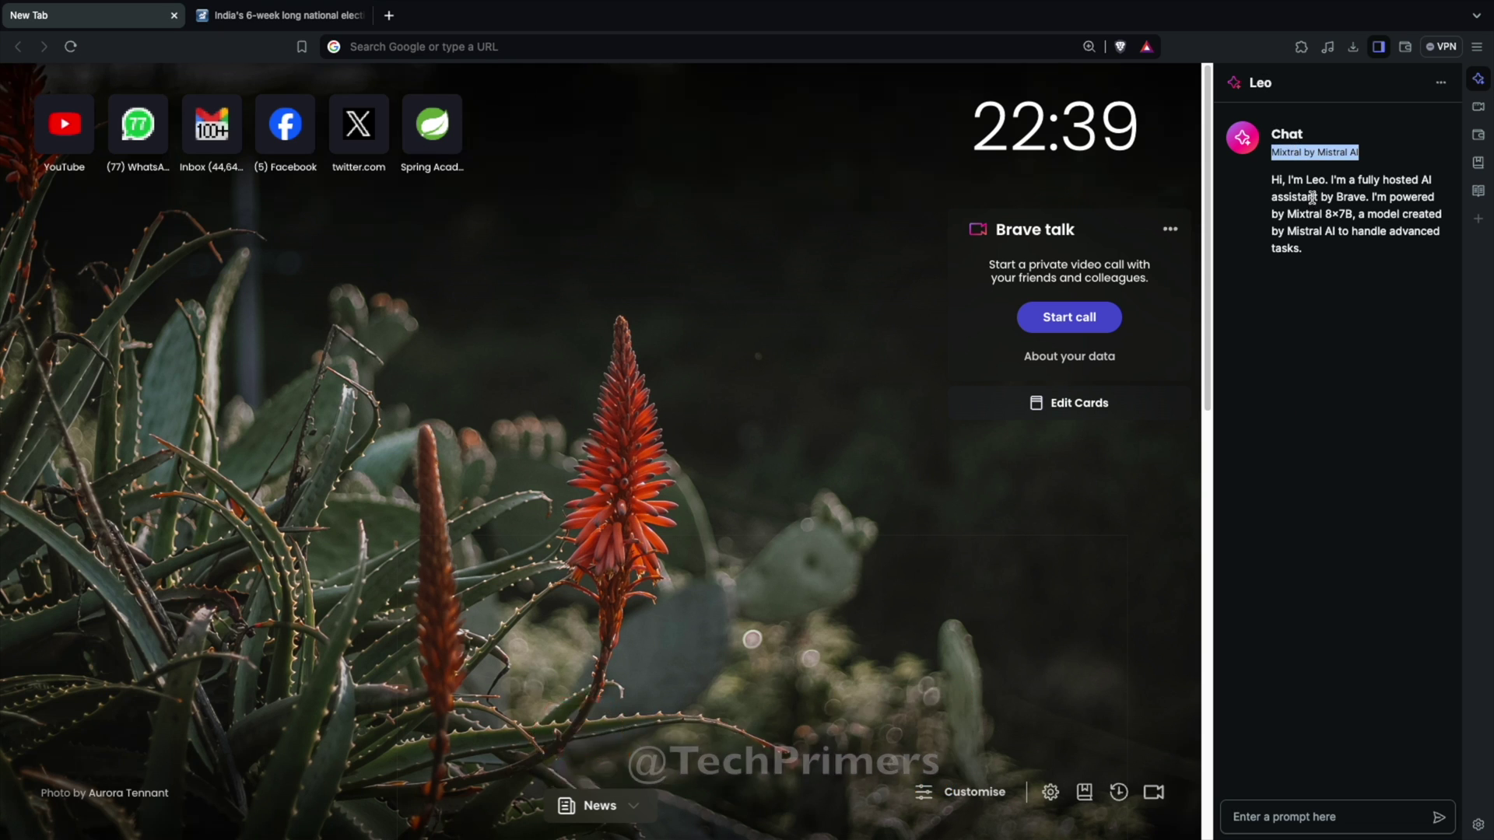
pyautogui.click(1476, 47)
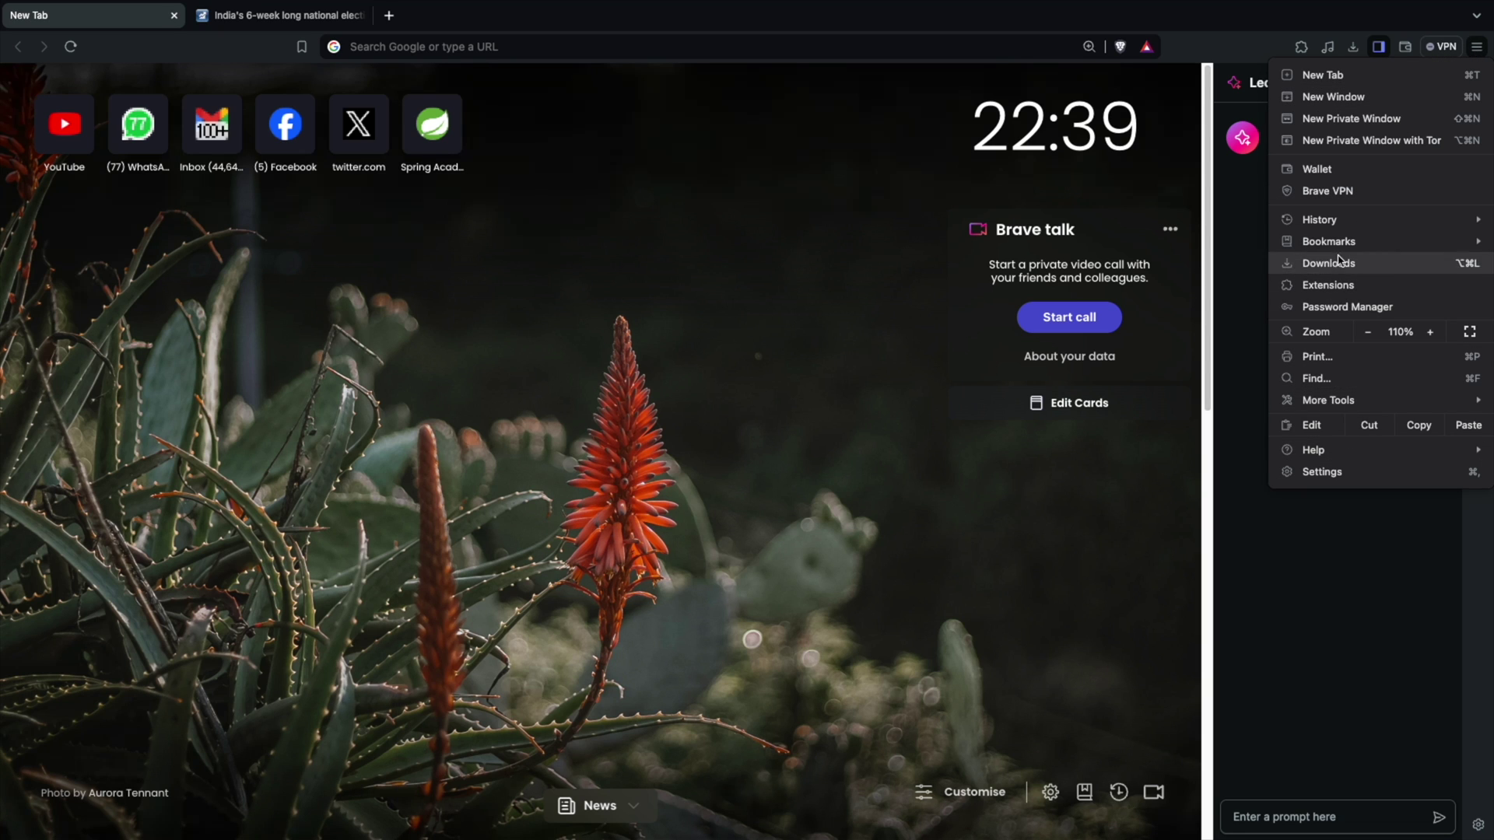
pyautogui.click(1323, 472)
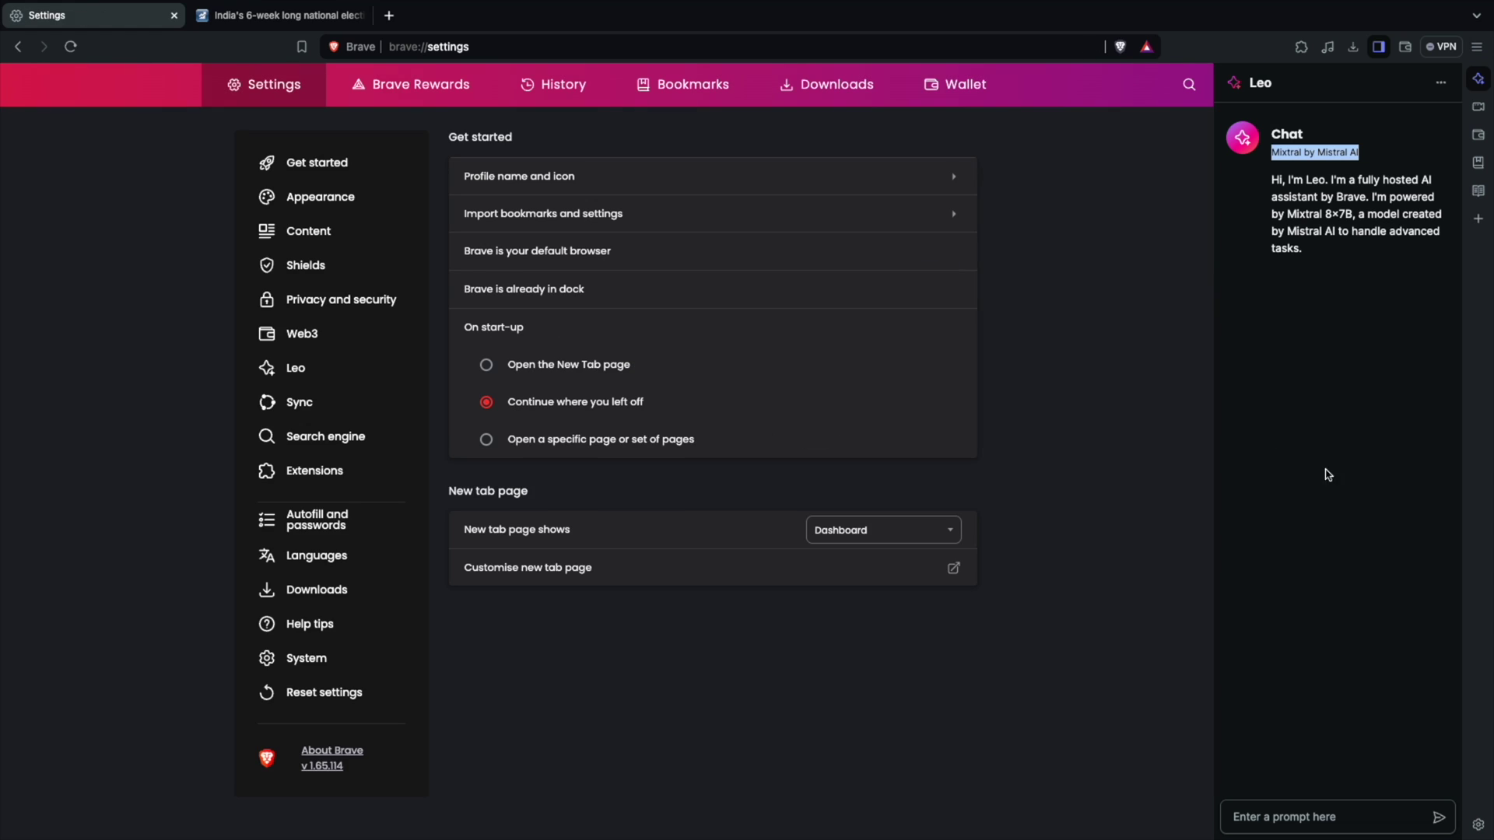
# Search settings for 'leo', review the Default model list keeping Mixtral, then move to Edge
pyautogui.click(1189, 85)
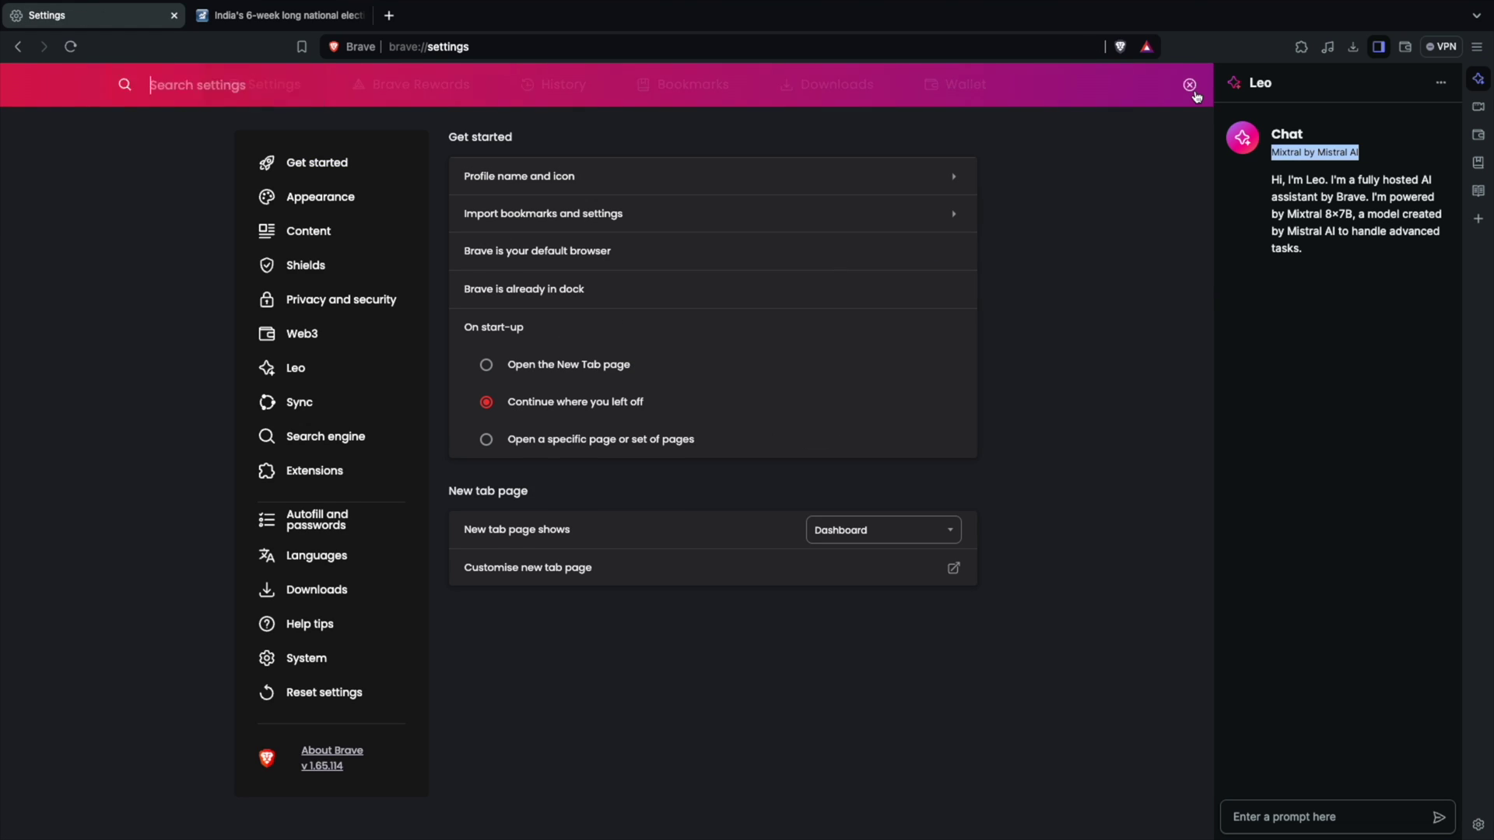
pyautogui.write('leo')
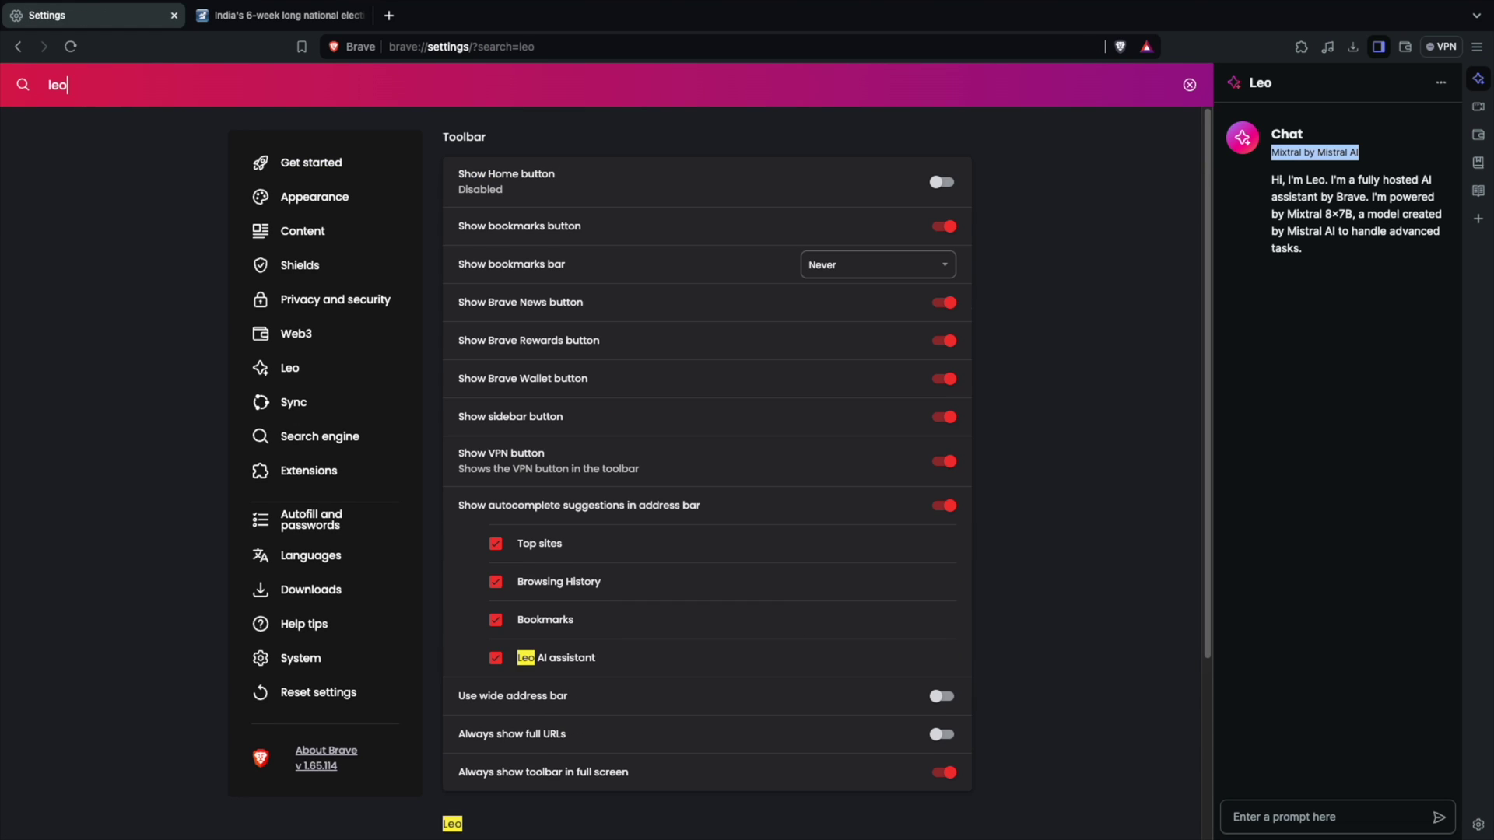
pyautogui.scroll(-3, 1106, 420)
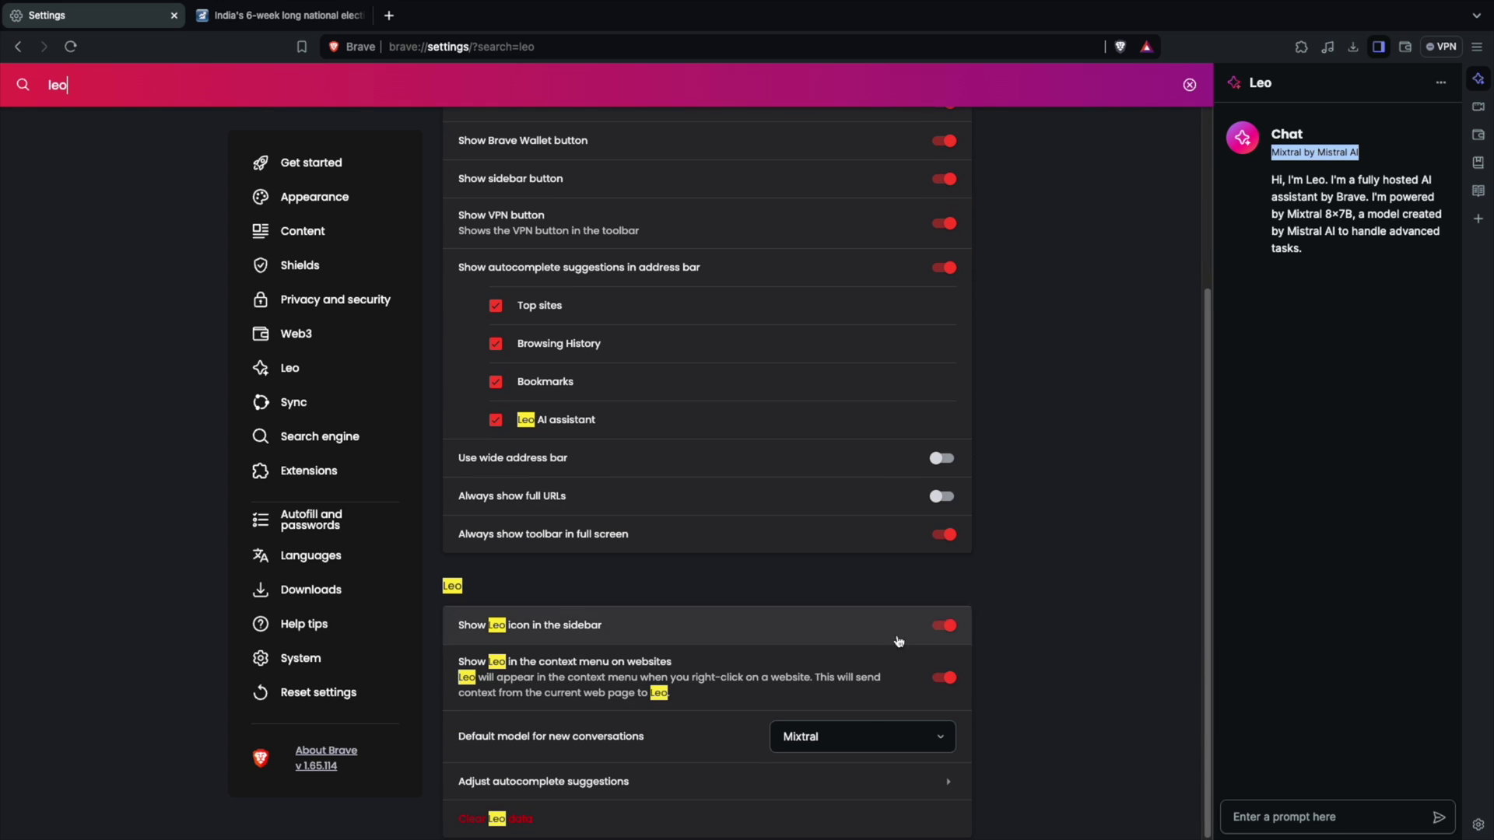
pyautogui.click(858, 743)
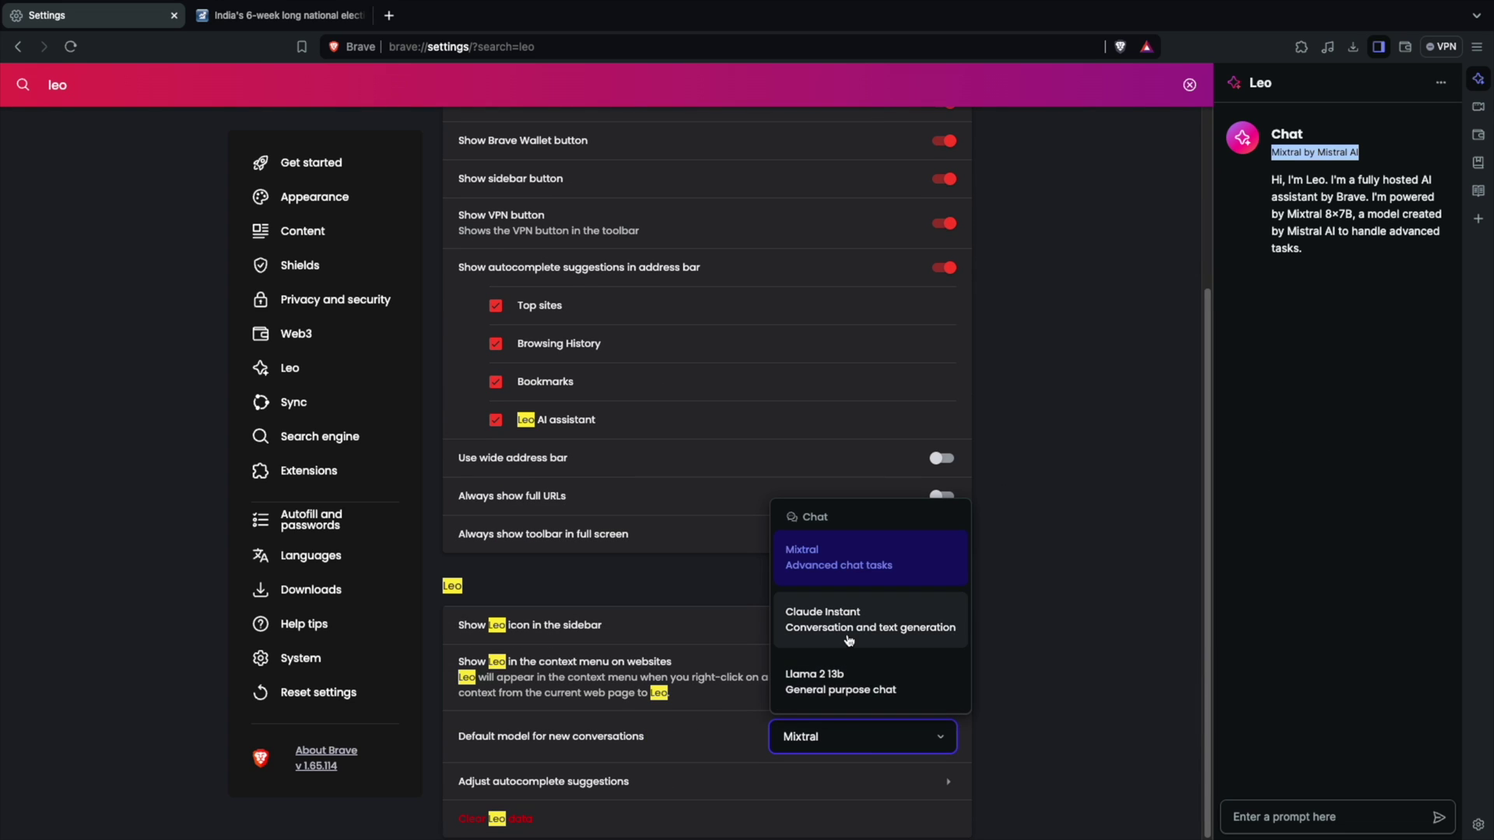
pyautogui.click(1130, 678)
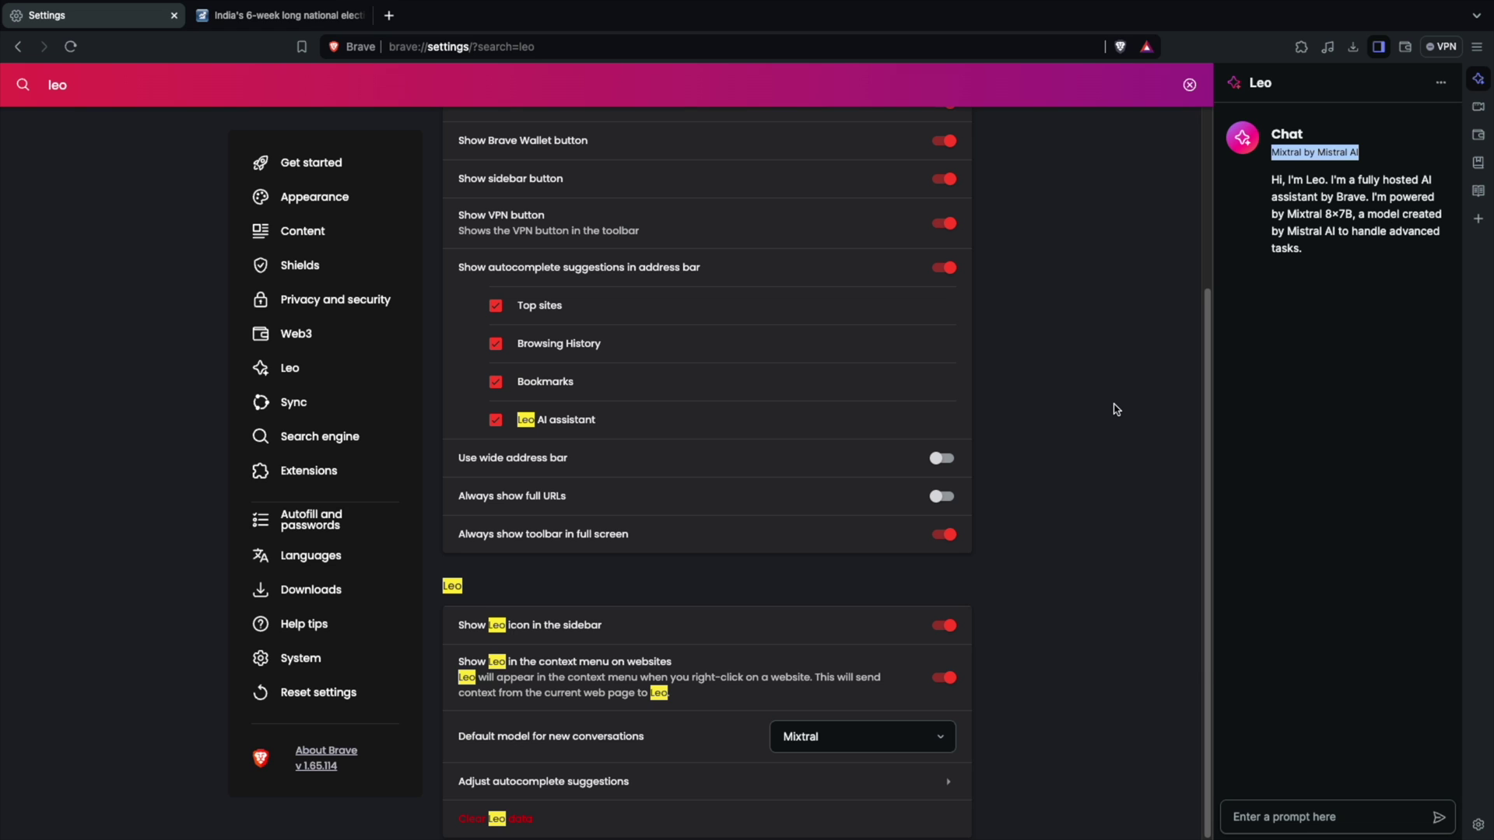
pyautogui.press('ctrl+super+Right')
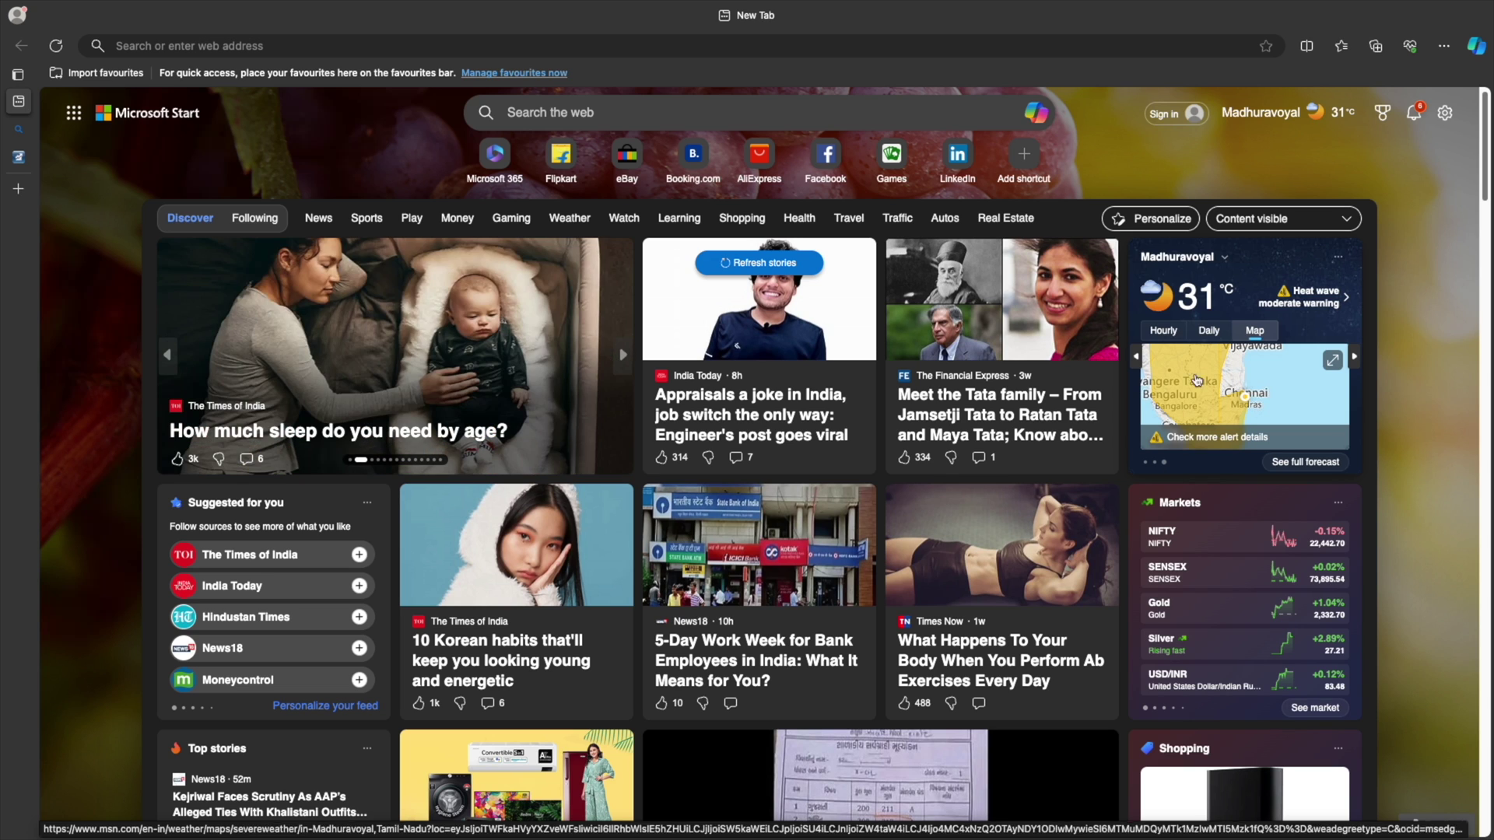
# Open Edge's Copilot chat pane in Balanced style beside the Microsoft Start new tab
pyautogui.click(1476, 46)
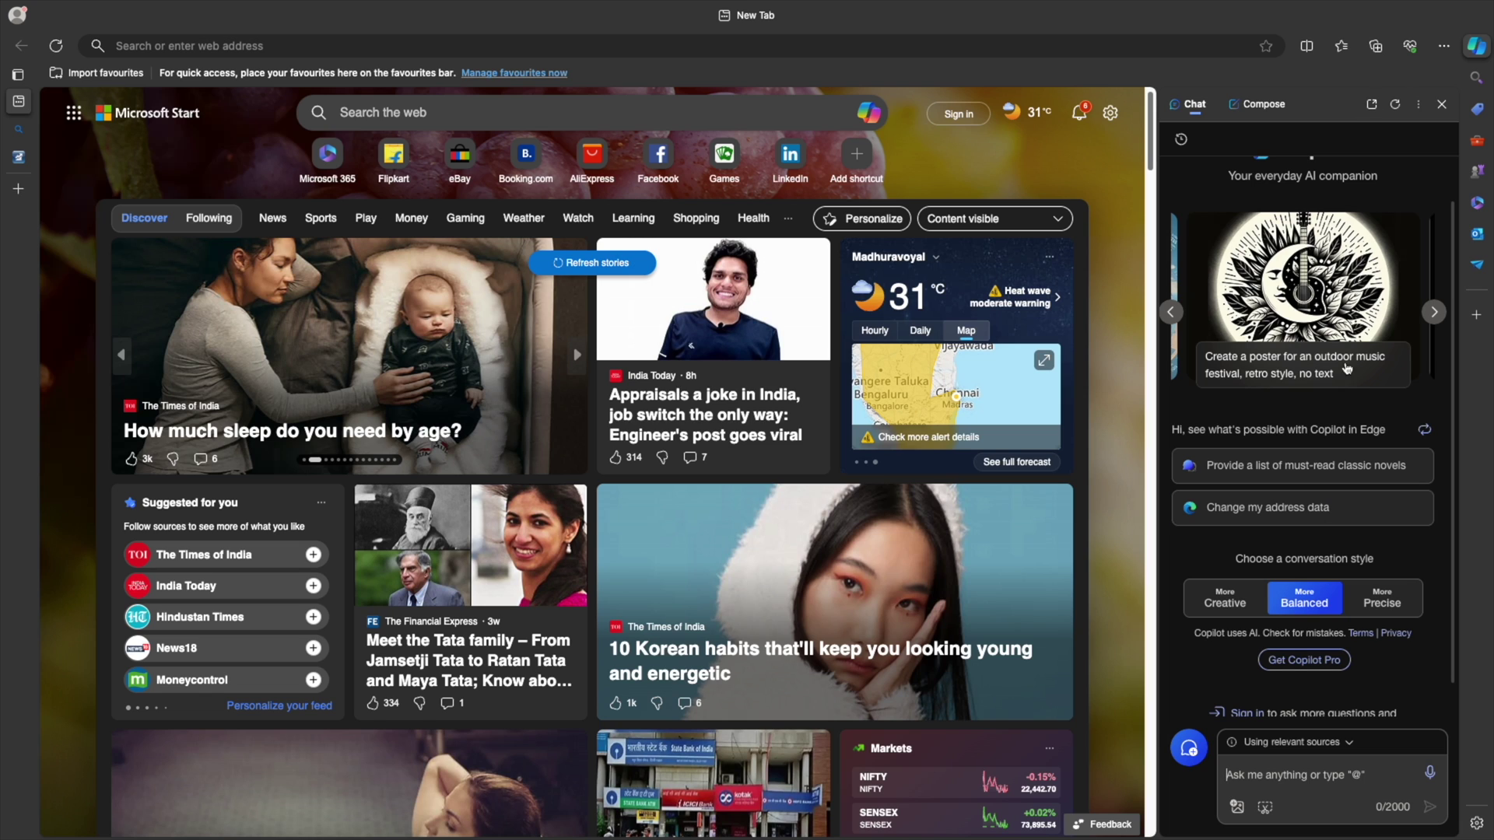
pyautogui.scroll(-1, 1369, 449)
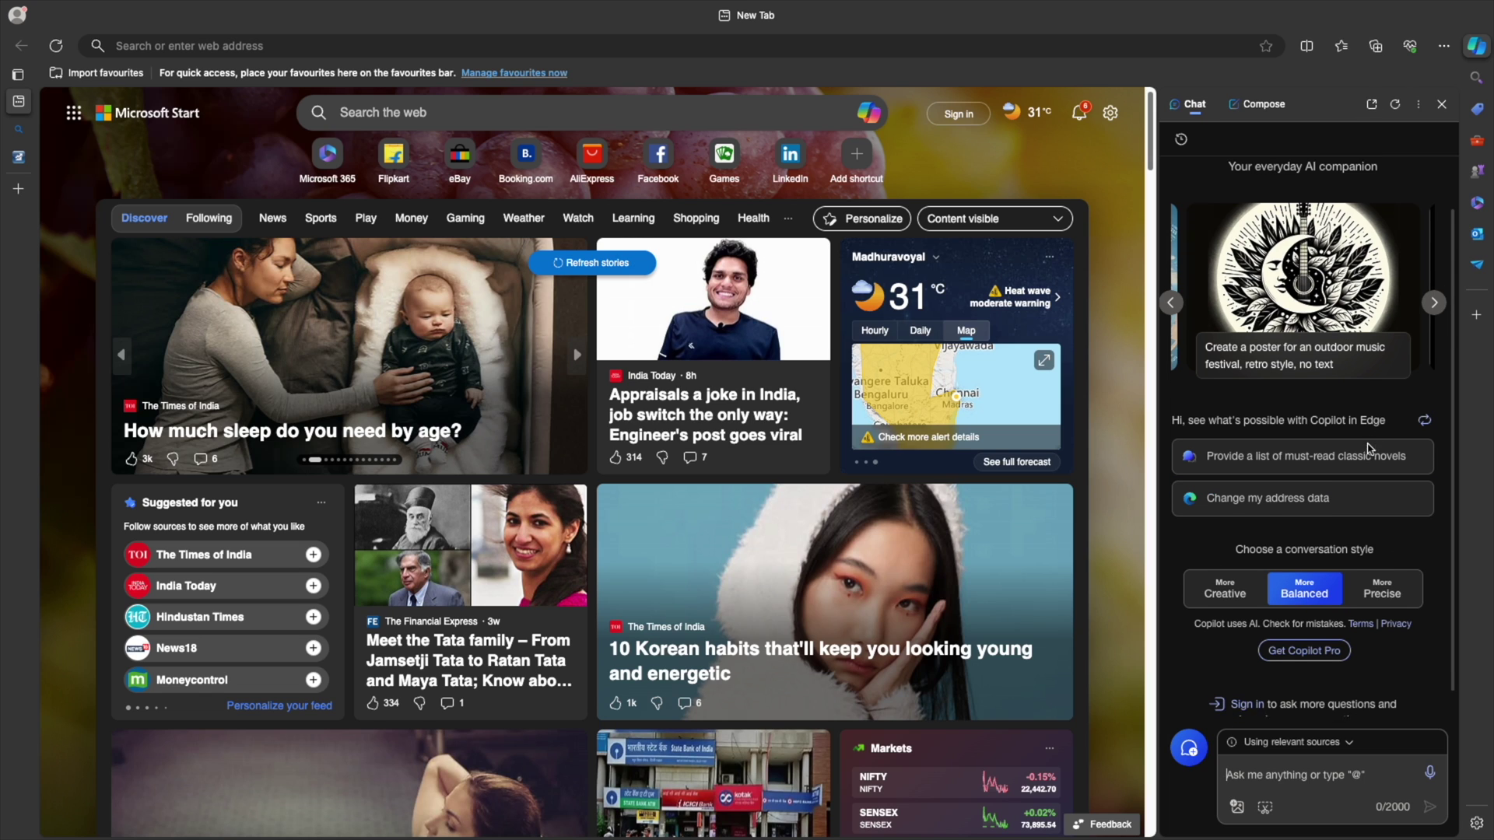
pyautogui.scroll(2, 1354, 677)
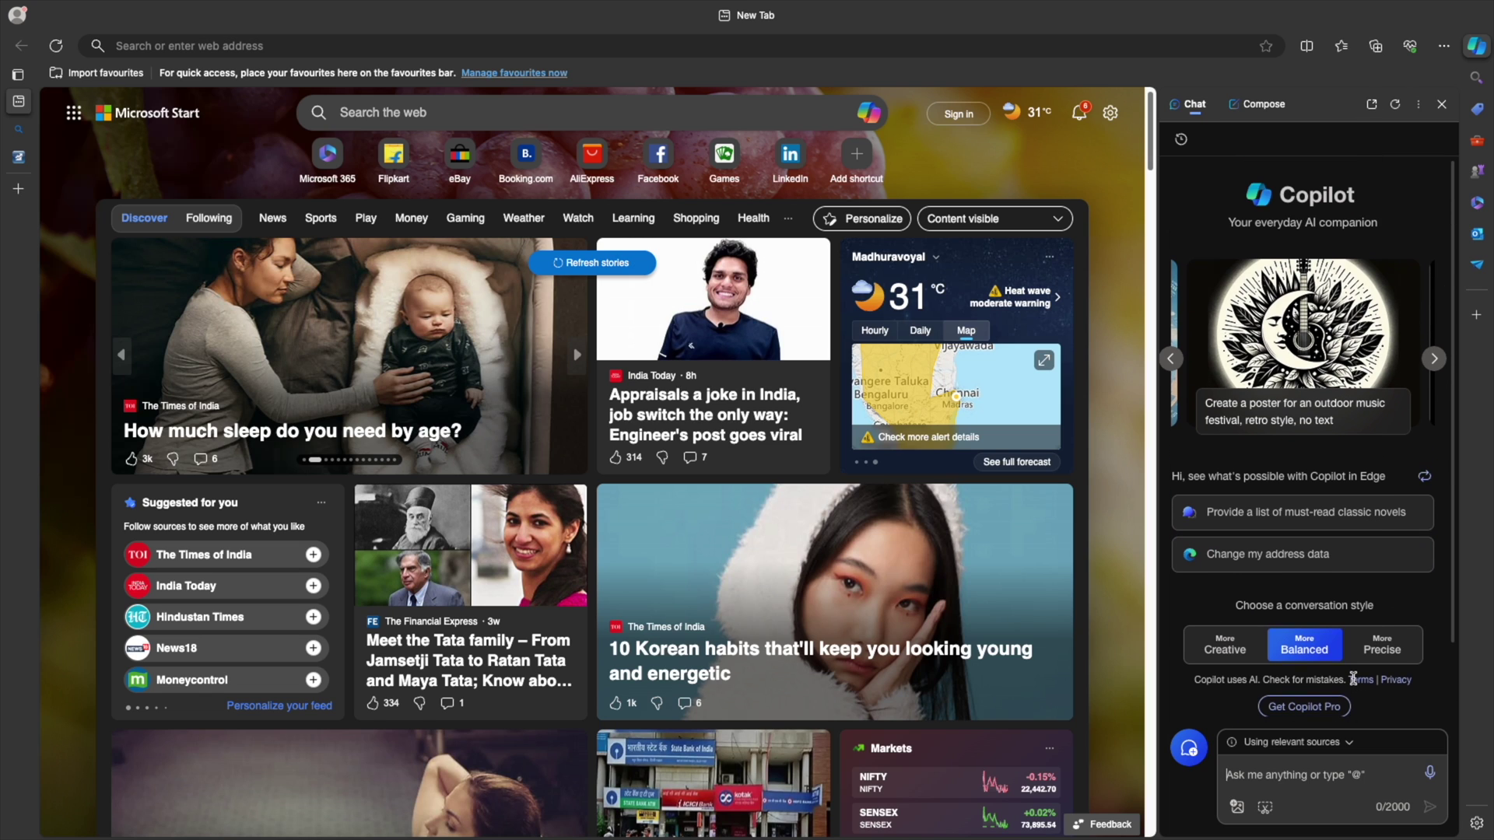
pyautogui.scroll(-3, 1354, 679)
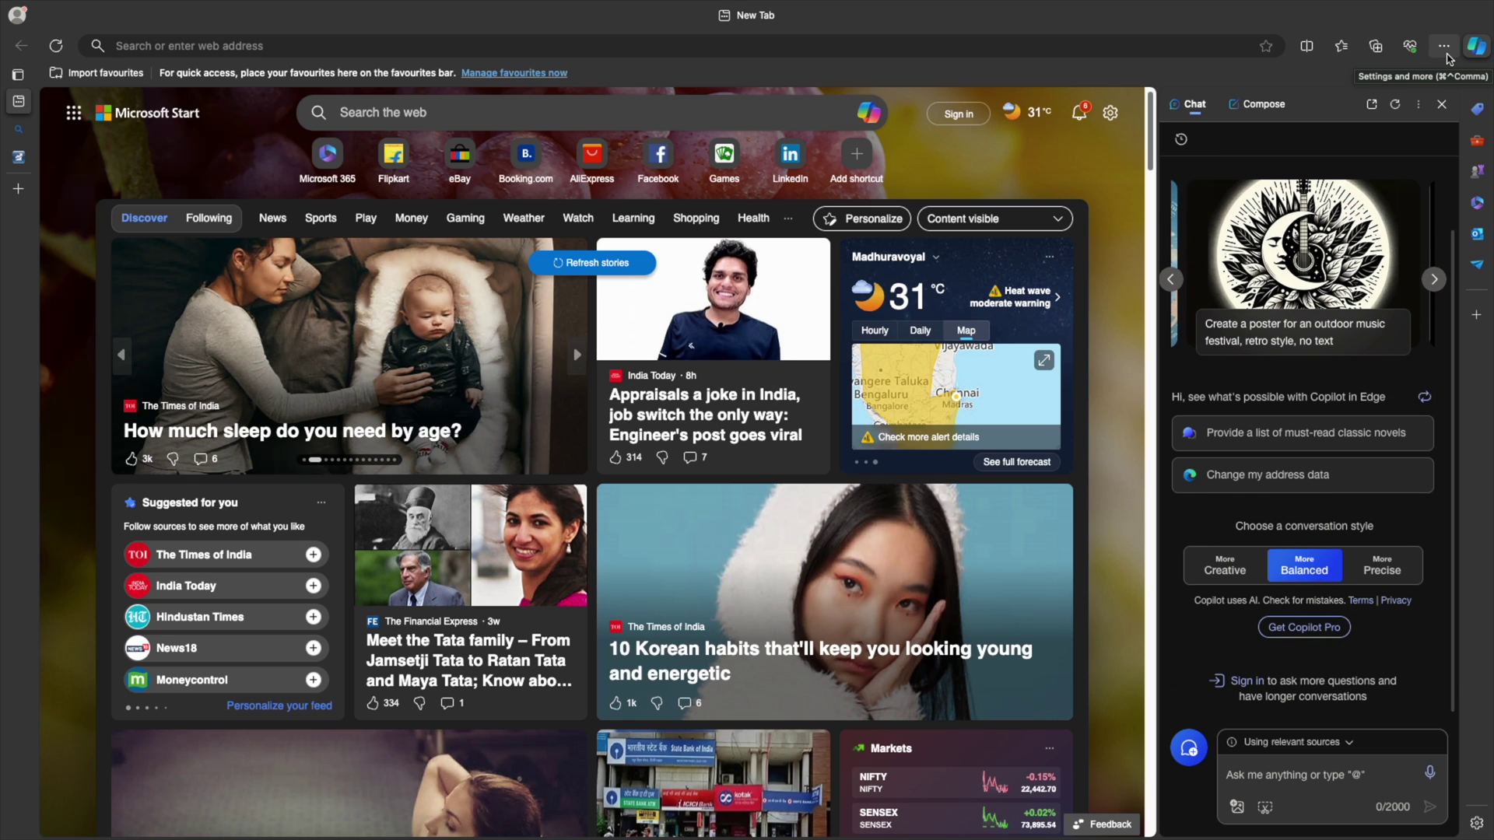
# Search Edge settings for 'copilo' and view the Copilot settings with all four options on
pyautogui.click(1446, 53)
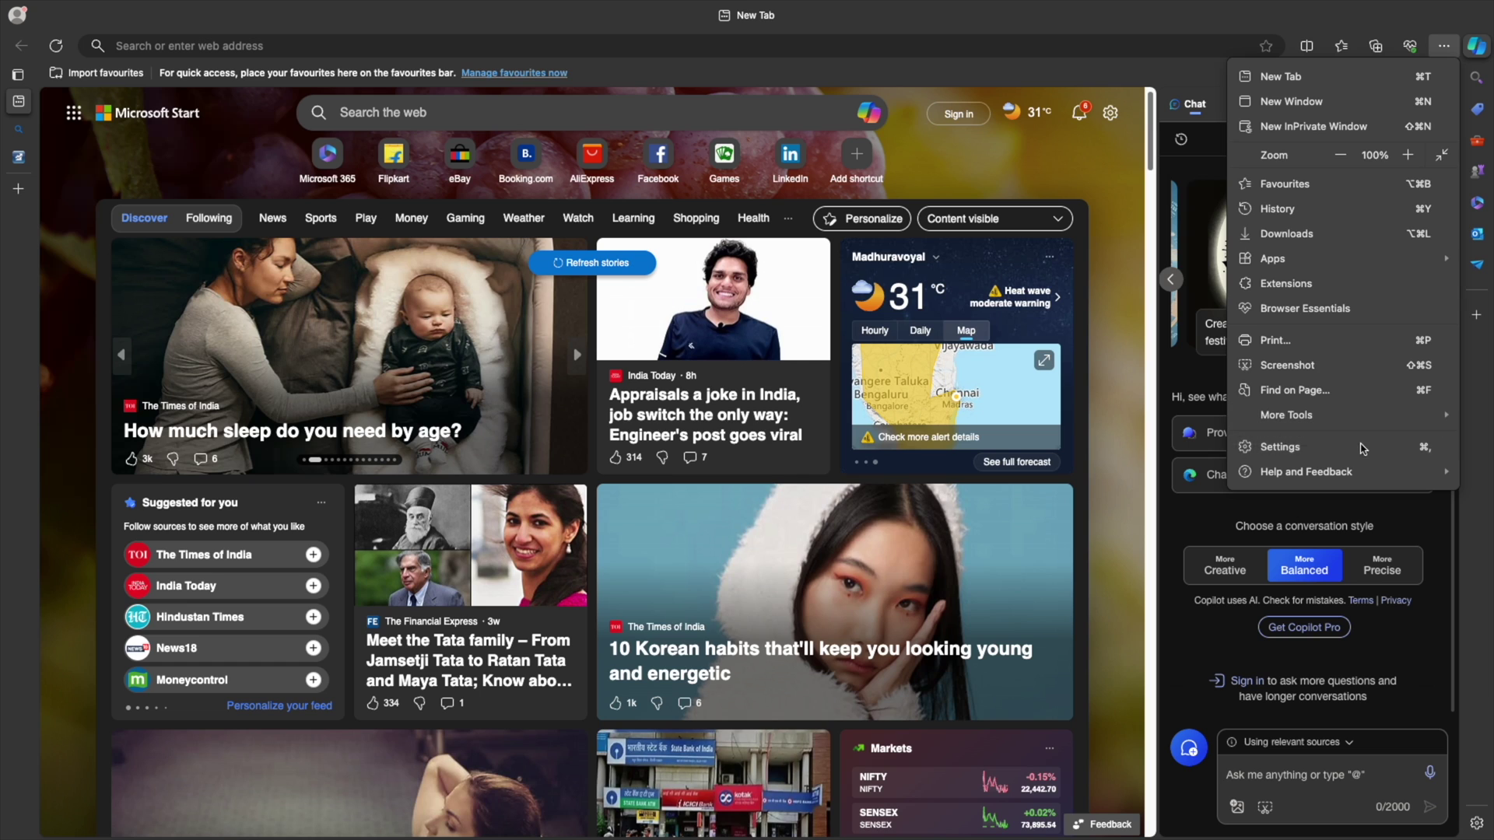
pyautogui.click(1361, 447)
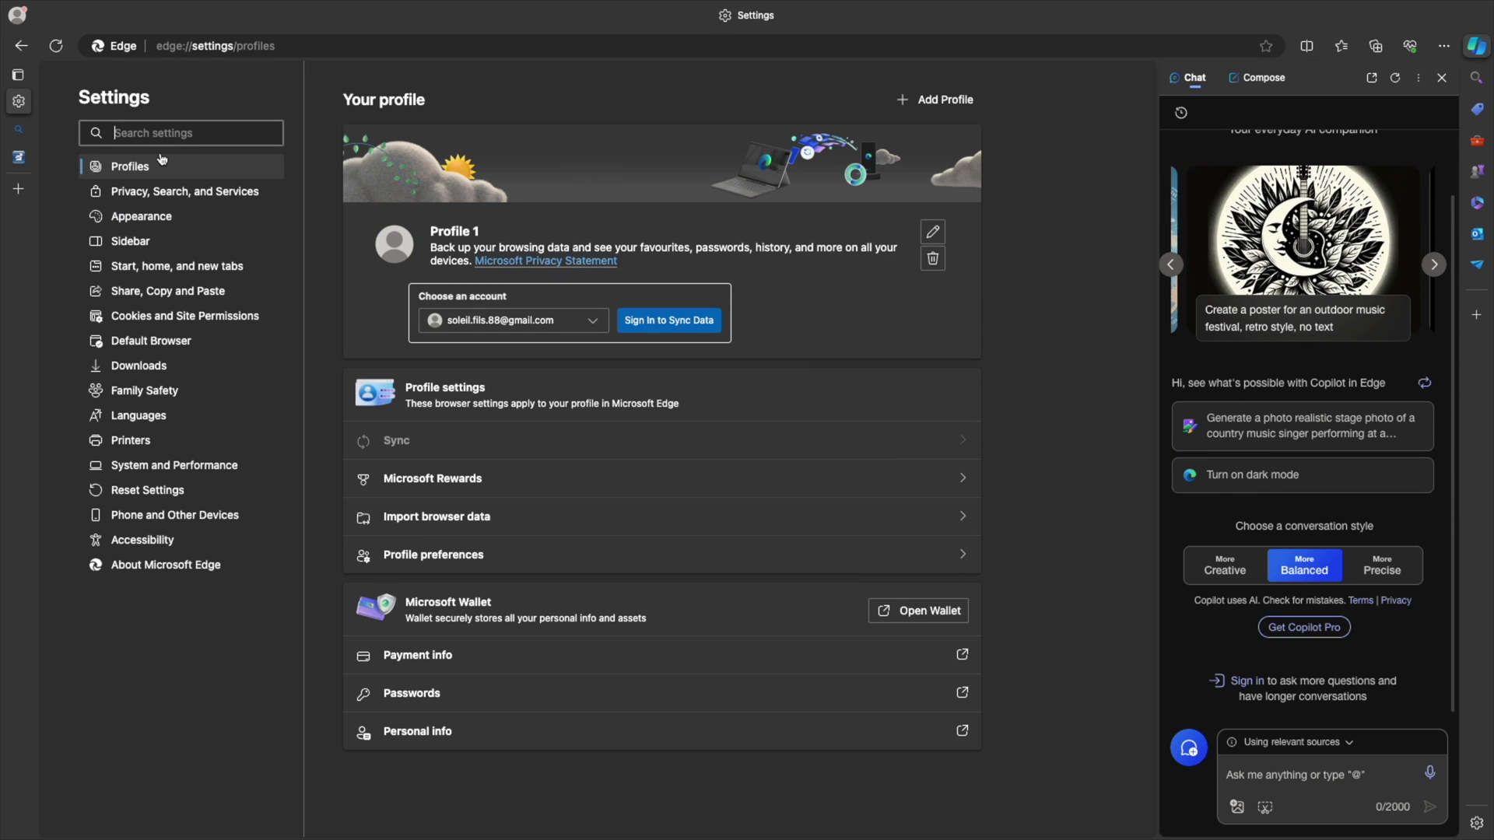
pyautogui.write('copilo')
pyautogui.click(468, 249)
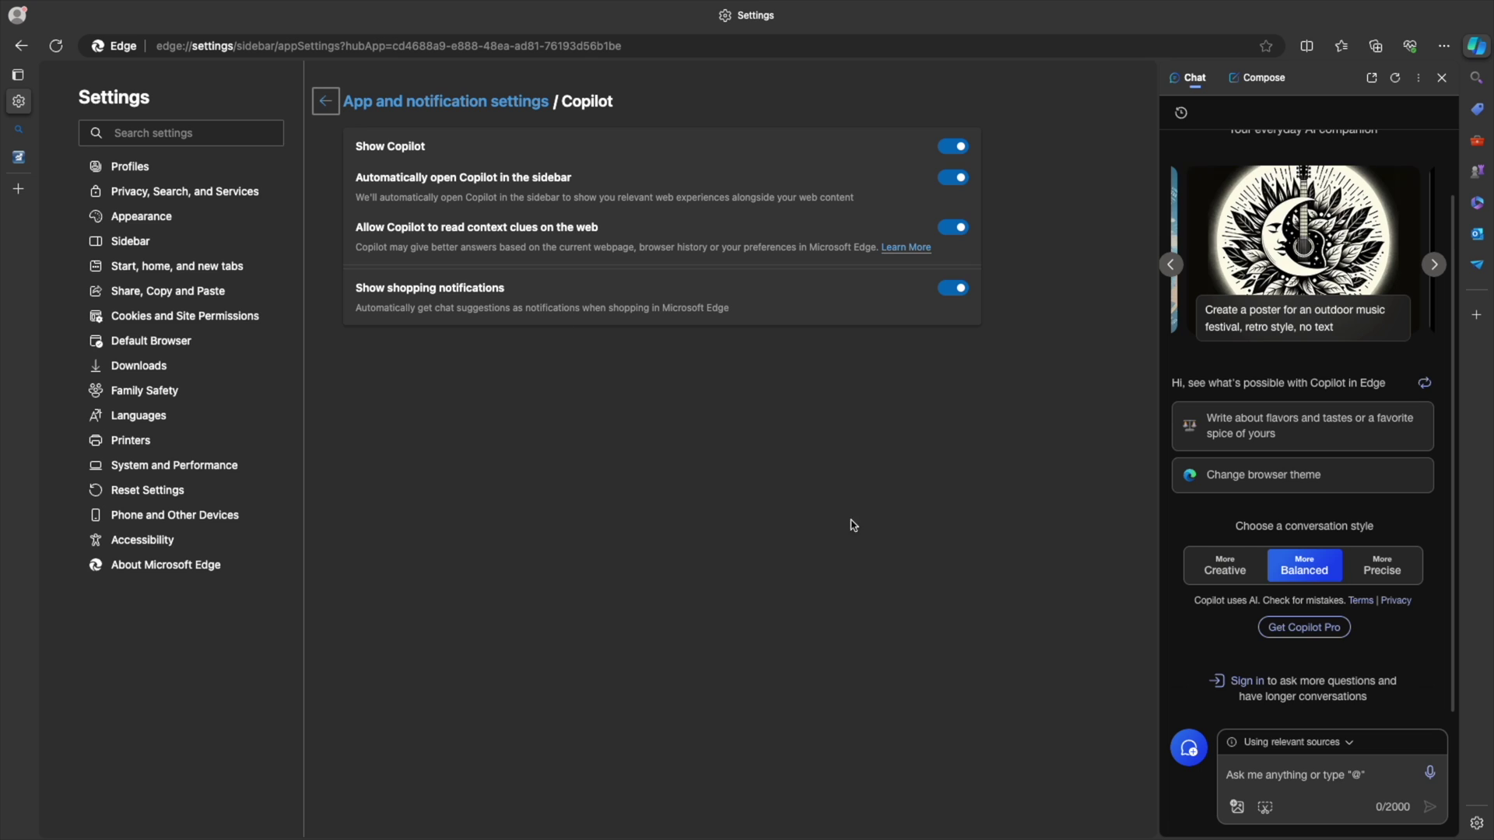
pyautogui.scroll(1, 1311, 485)
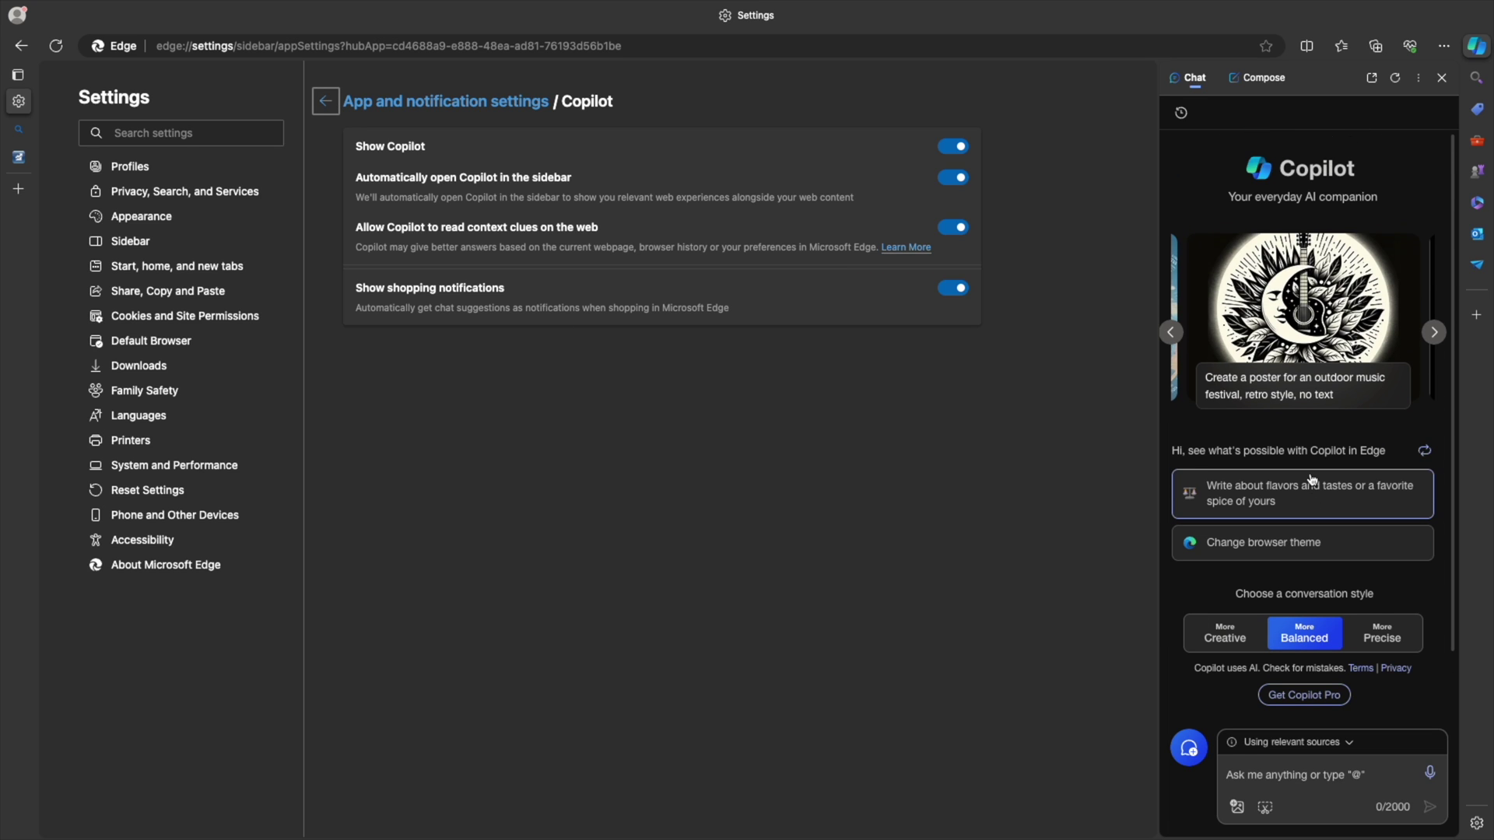
pyautogui.scroll(-1, 1338, 435)
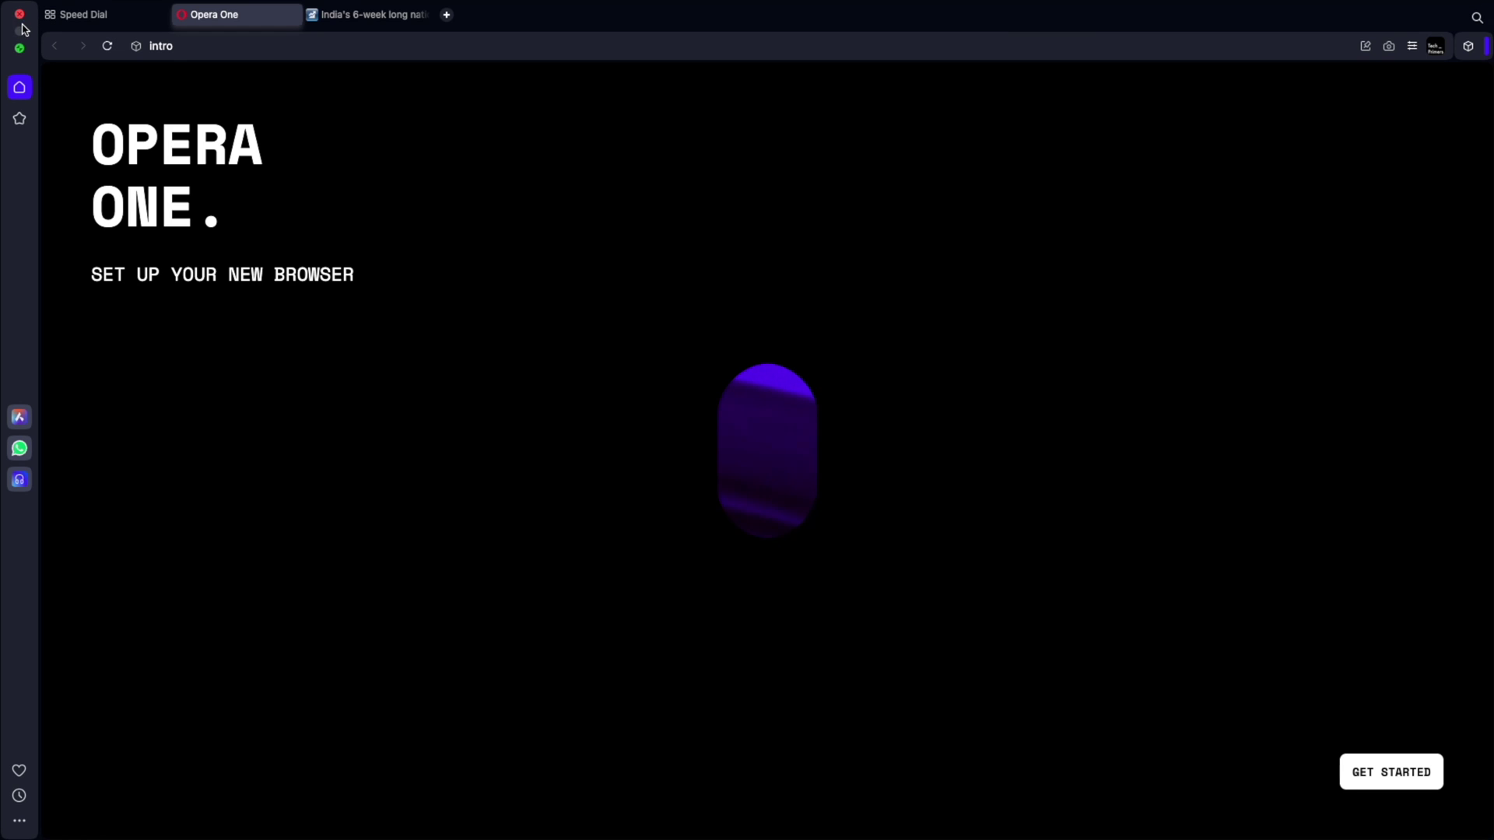
# Bring up the Opera window on its Opera One setup intro tab
pyautogui.moveTo(41, 23)
pyautogui.moveTo(21, 50)
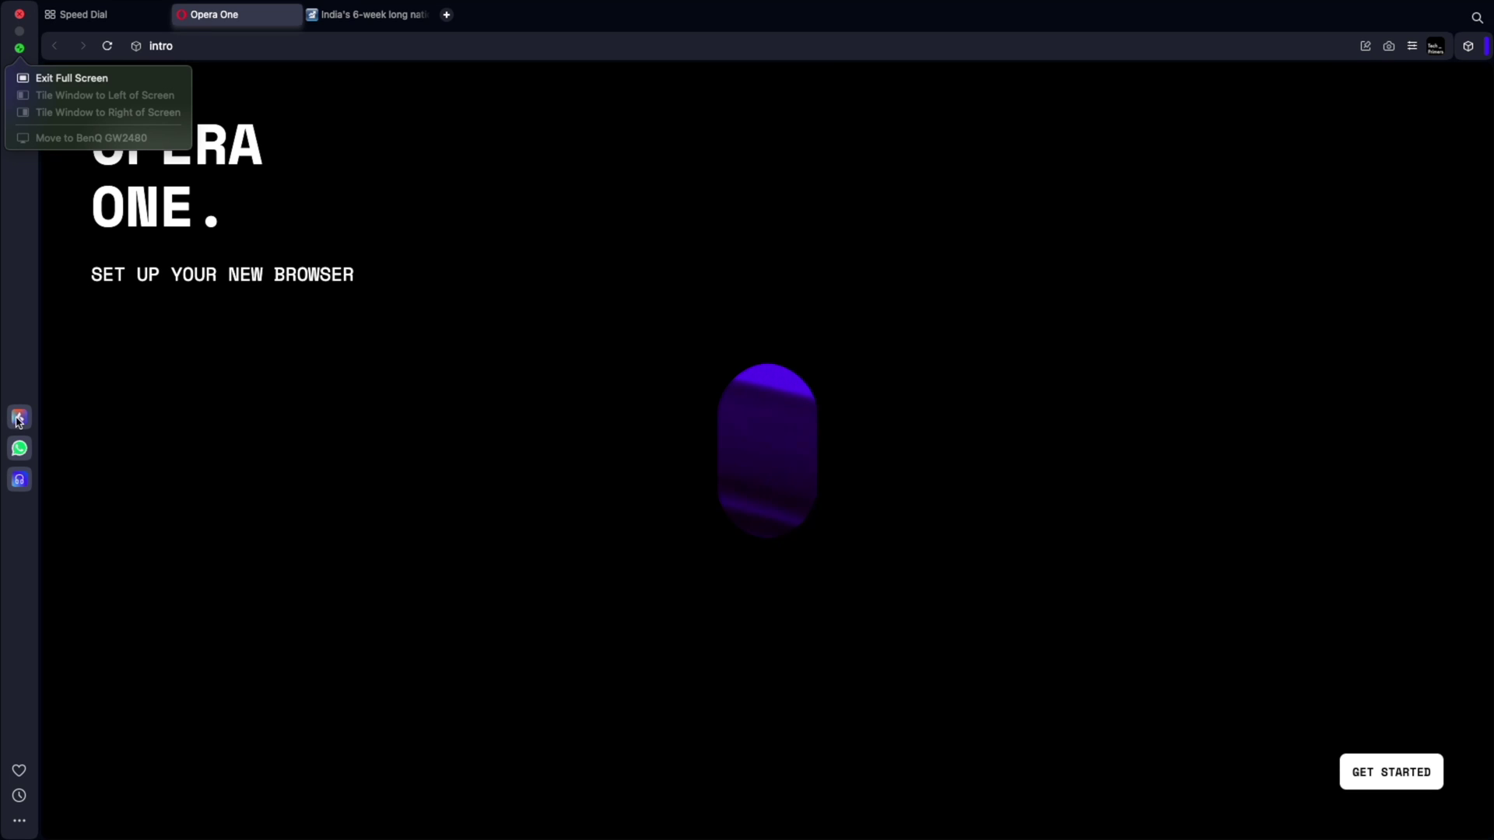
# Peek at the Aria chat panel, close it, and open Opera's Settings from Sidebar Setup
pyautogui.click(19, 417)
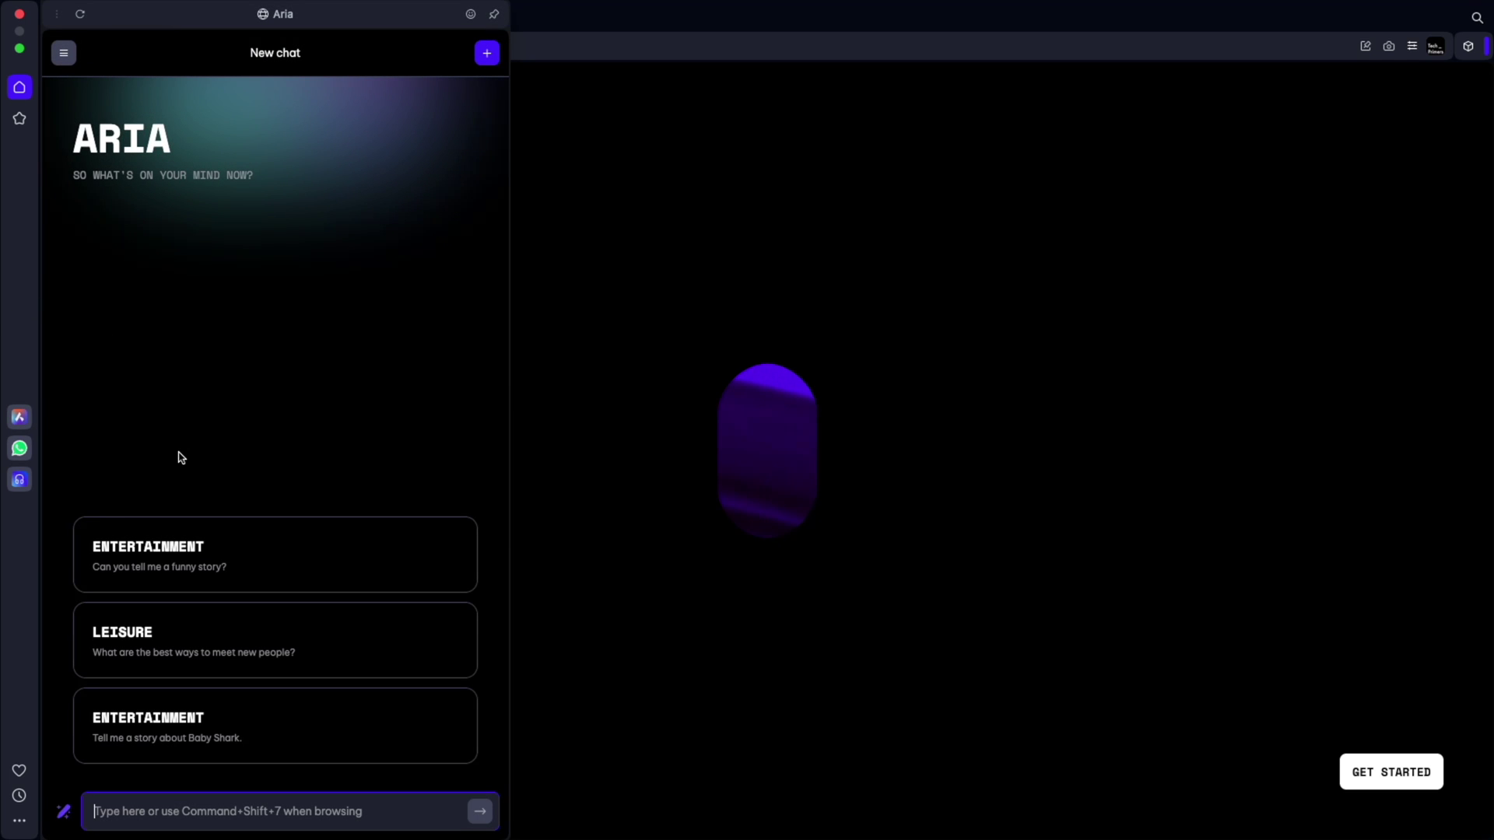
pyautogui.click(653, 454)
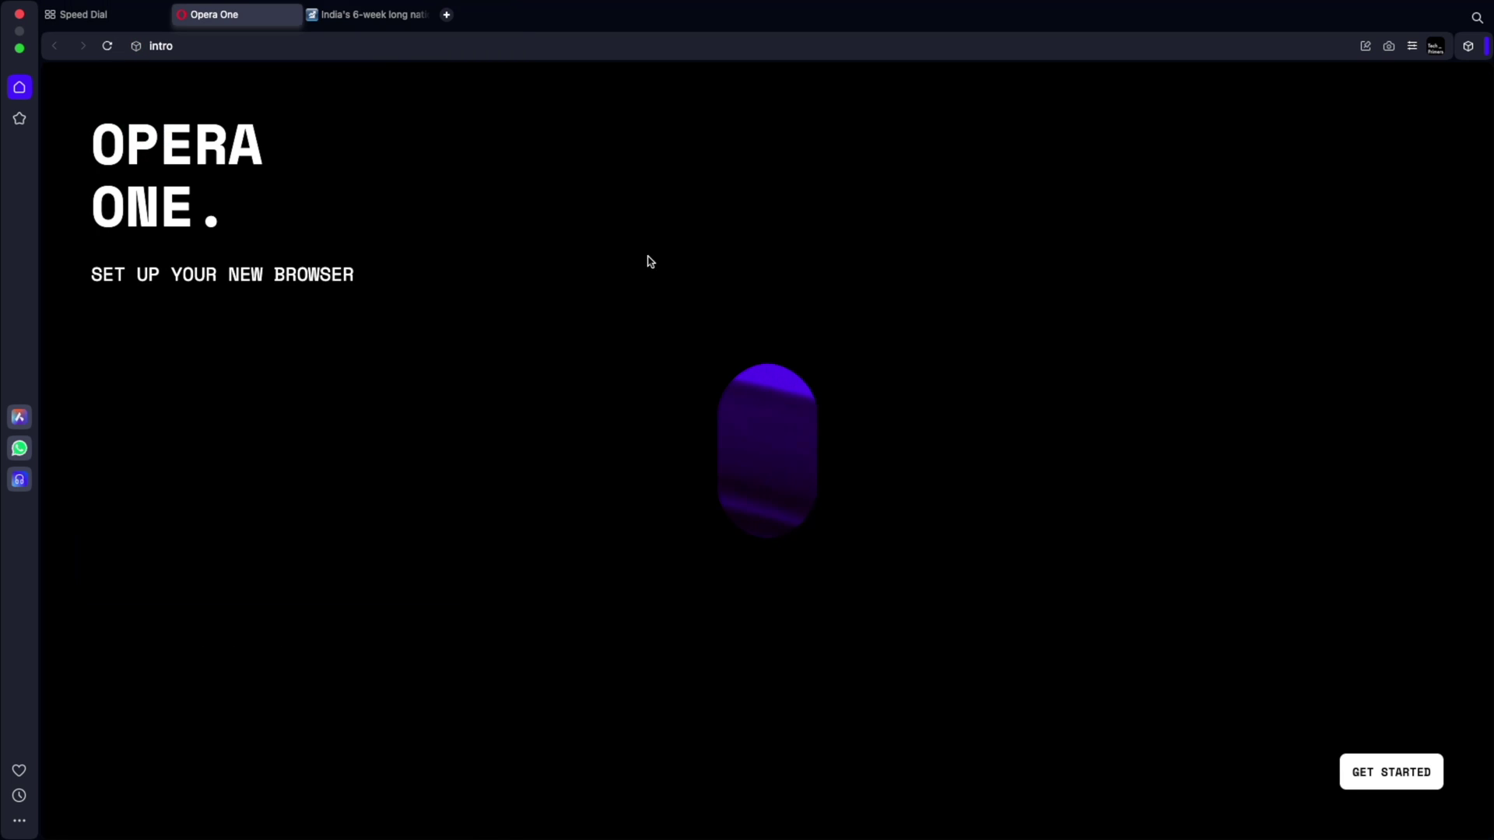
pyautogui.click(19, 821)
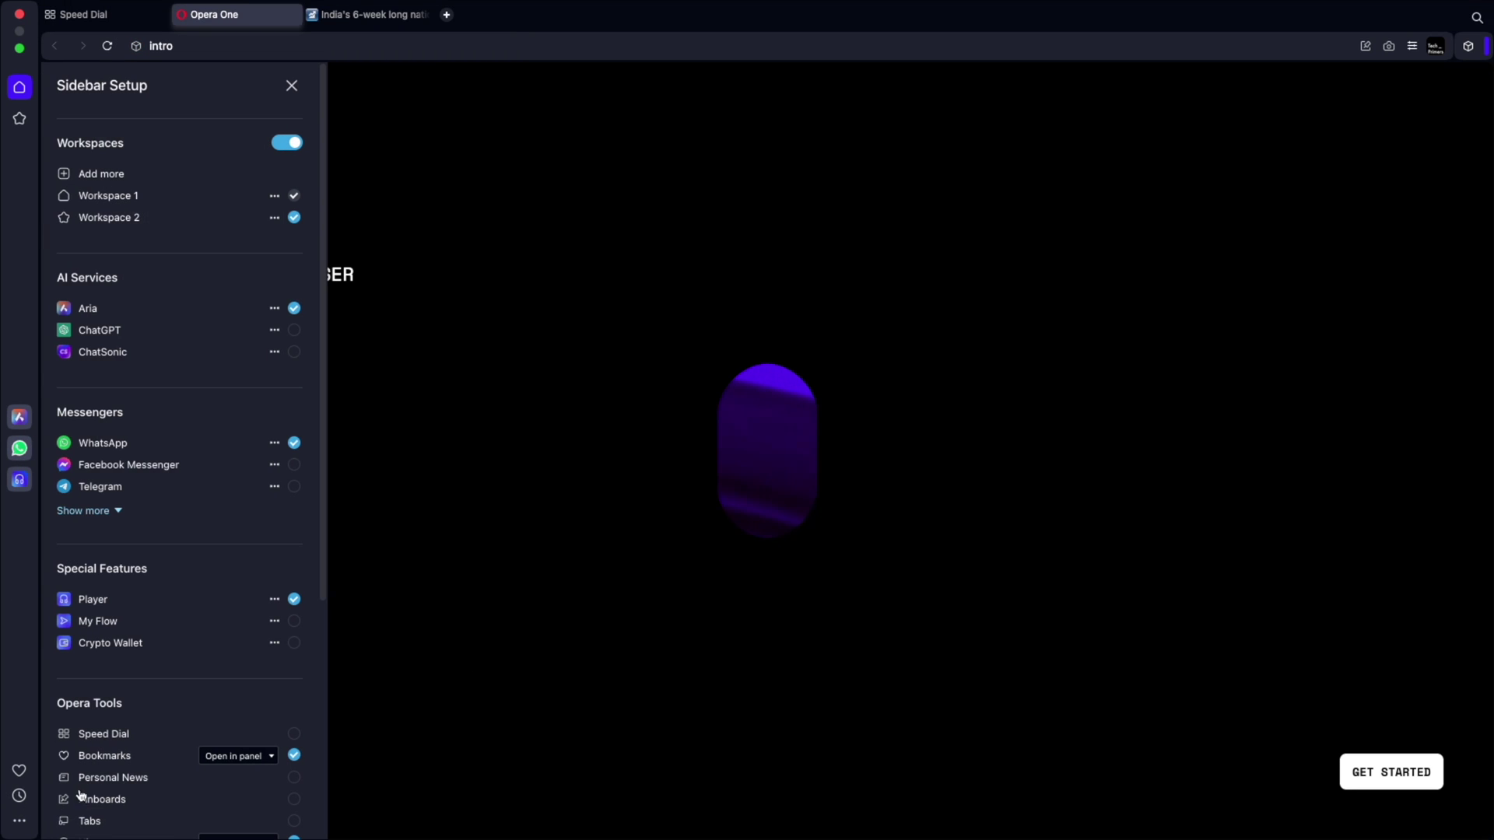
pyautogui.scroll(-5, 136, 526)
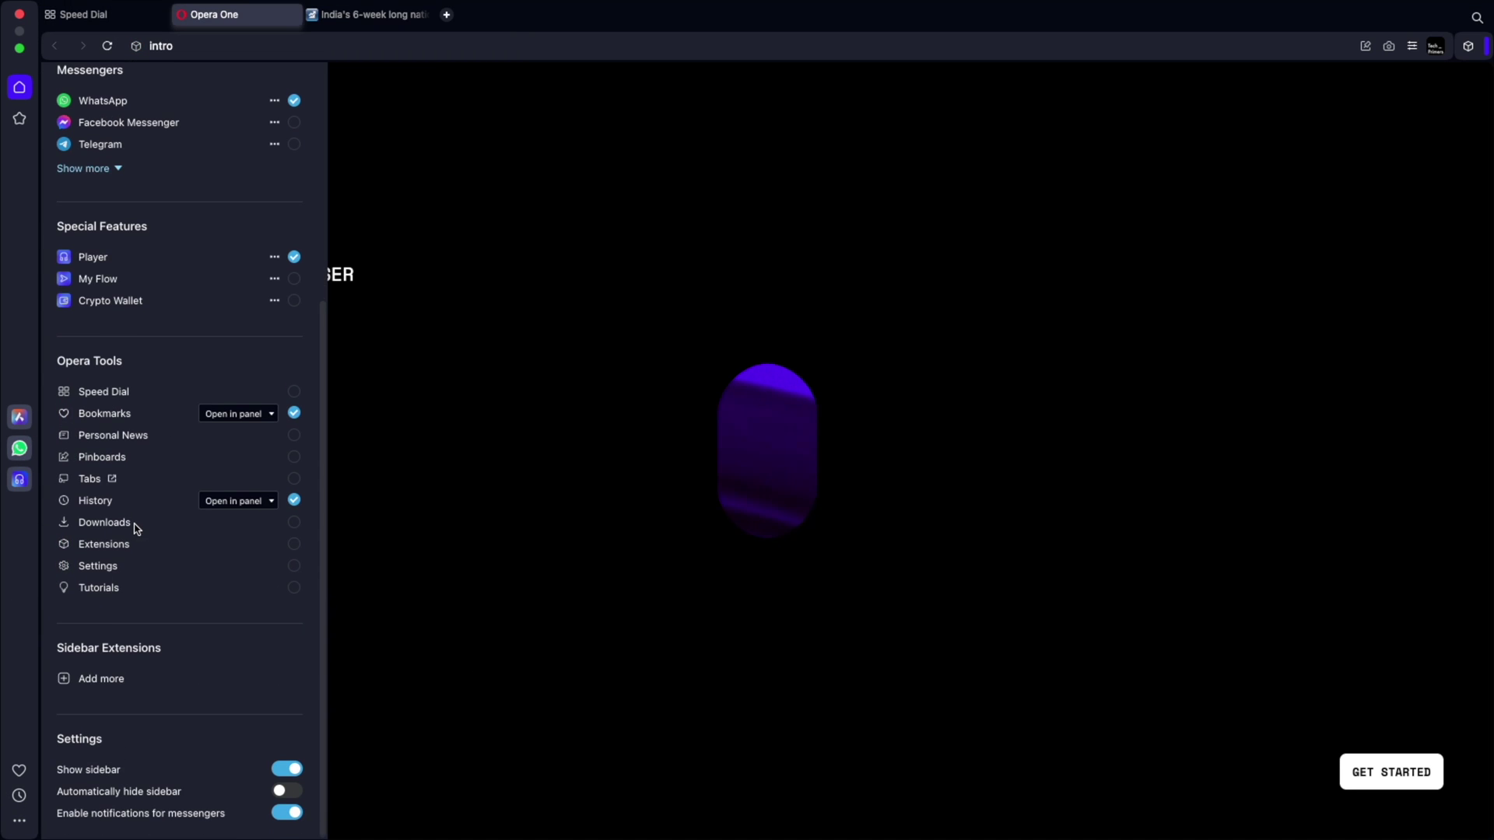
pyautogui.click(123, 567)
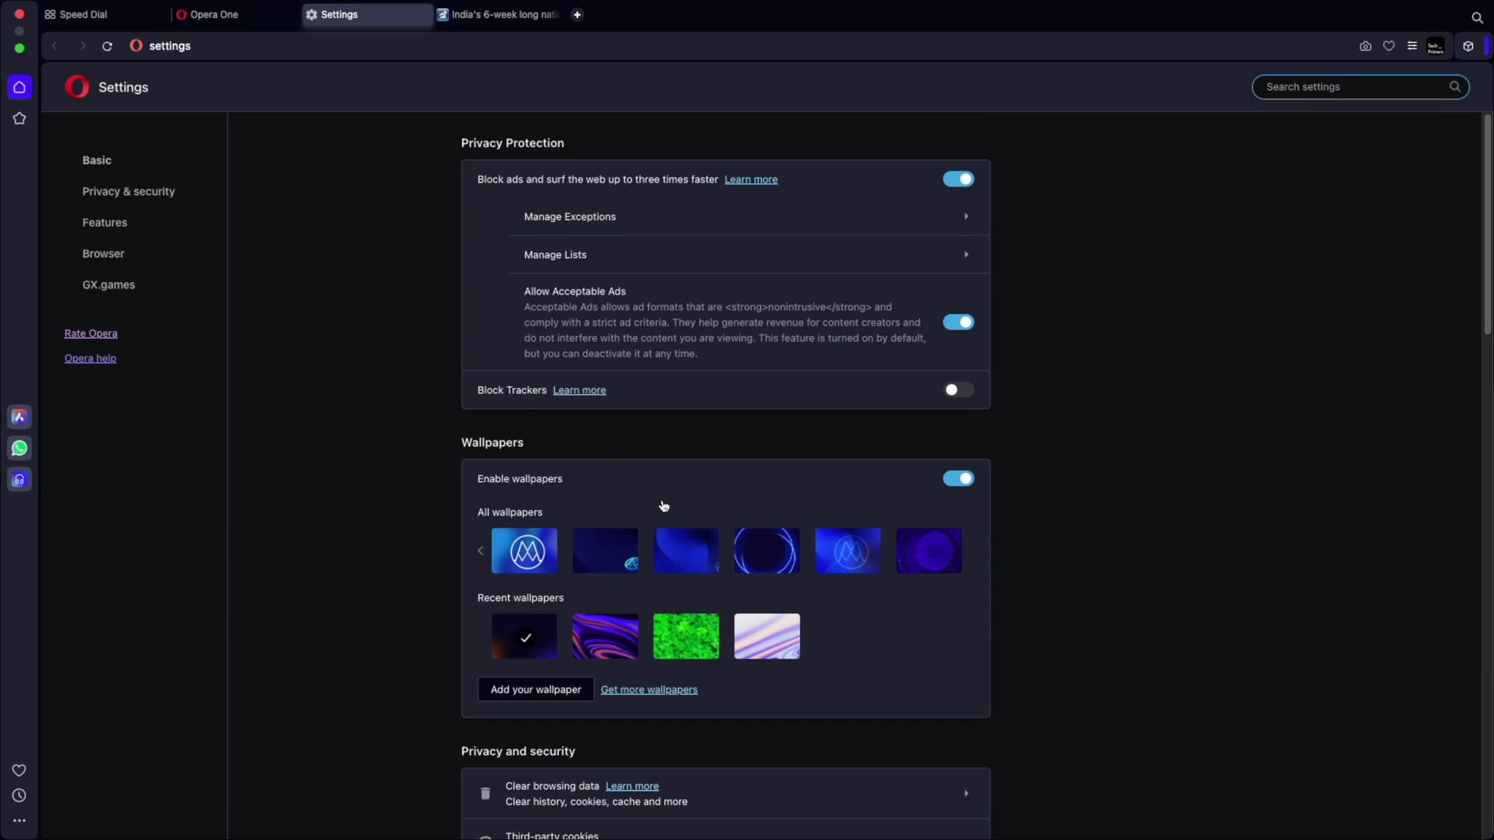
# Search Opera settings for 'aria' to confirm AI Services are enabled, then close Settings
pyautogui.scroll(-2, 721, 516)
pyautogui.scroll(-15, 384, 306)
pyautogui.scroll(-8, 720, 450)
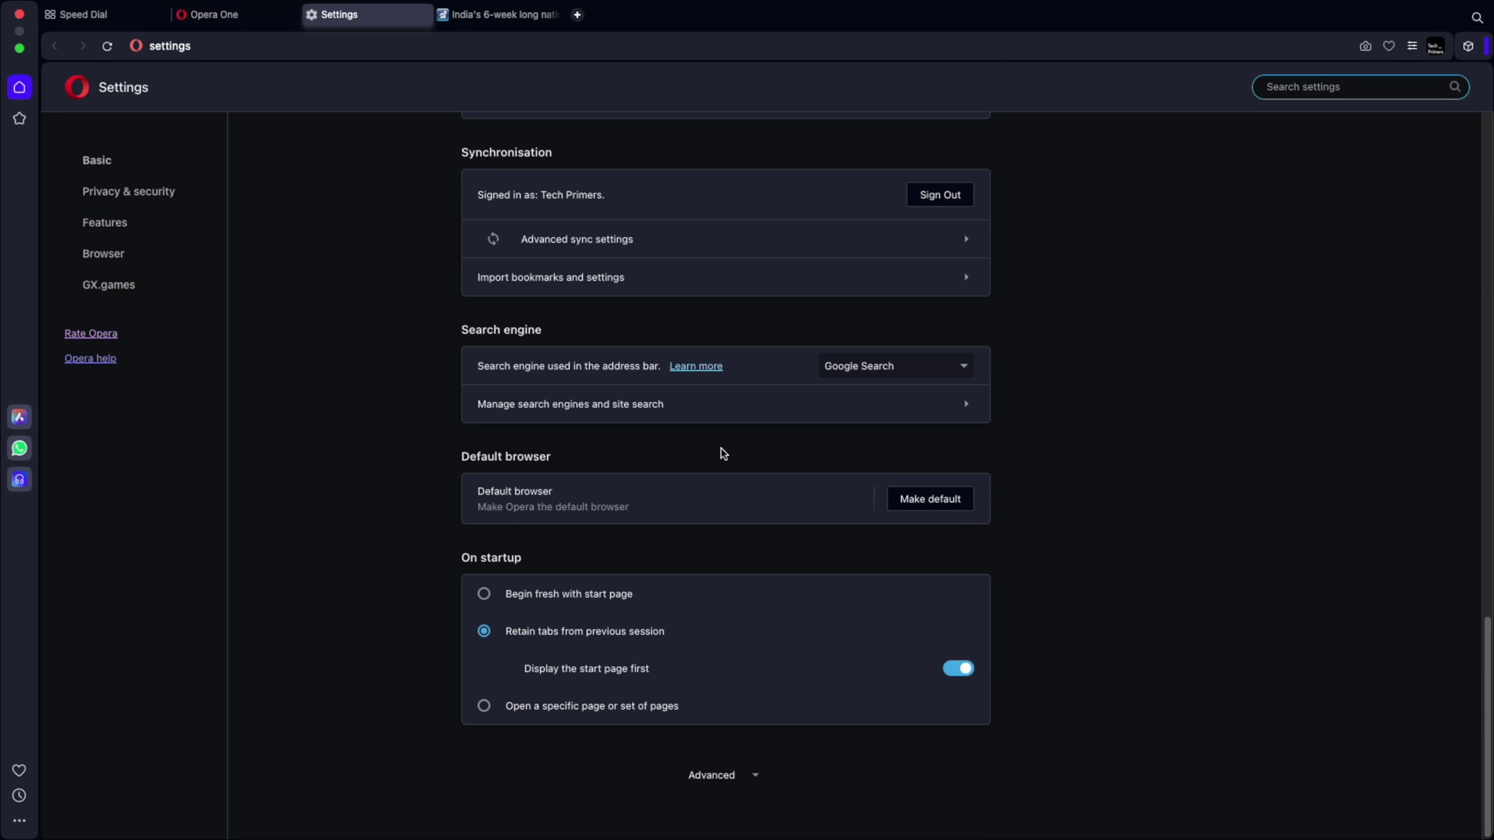
pyautogui.scroll(20, 720, 450)
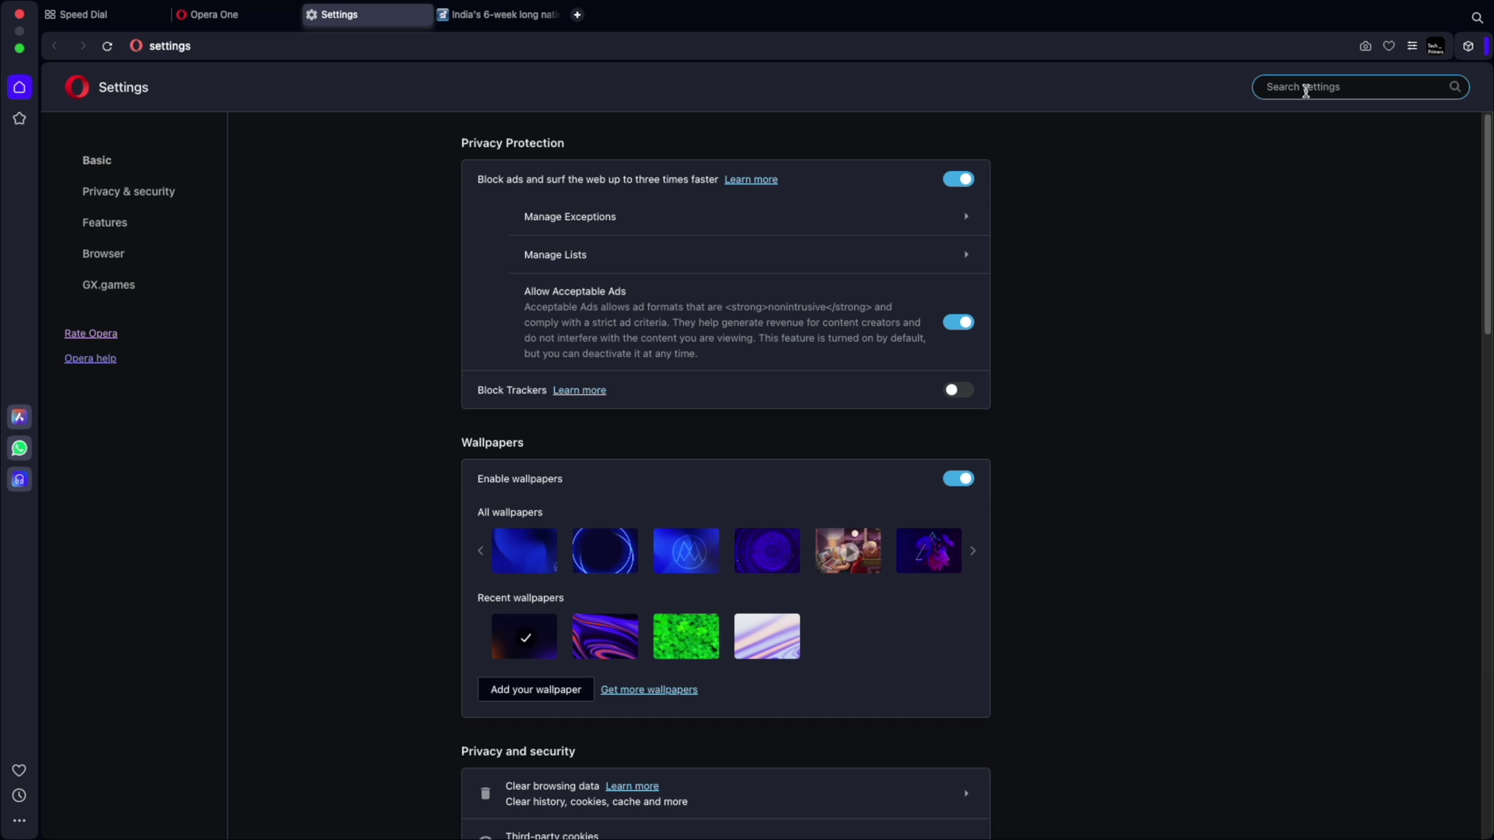
pyautogui.write('aria')
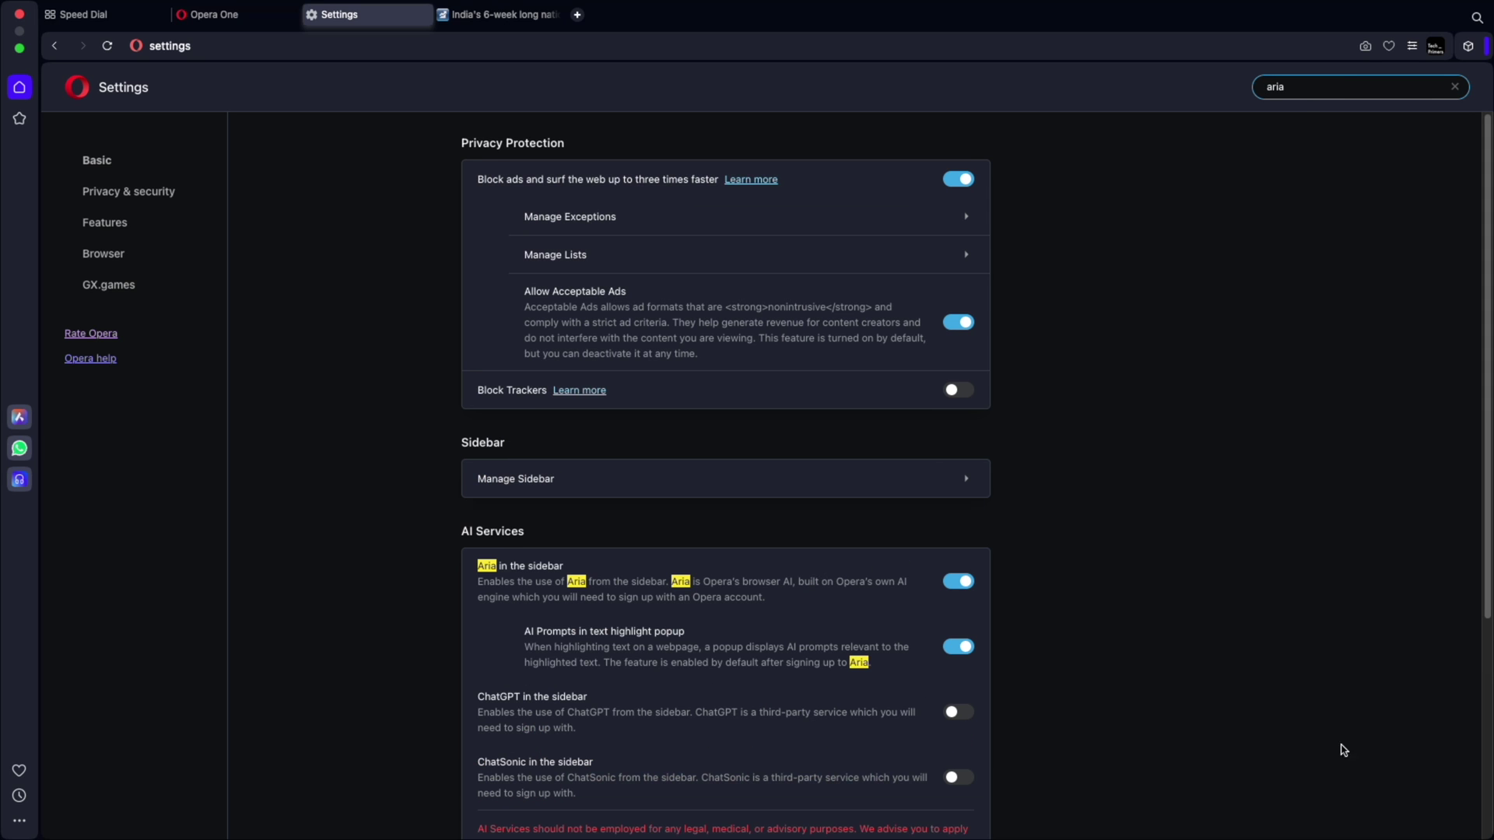
pyautogui.scroll(-2, 726, 470)
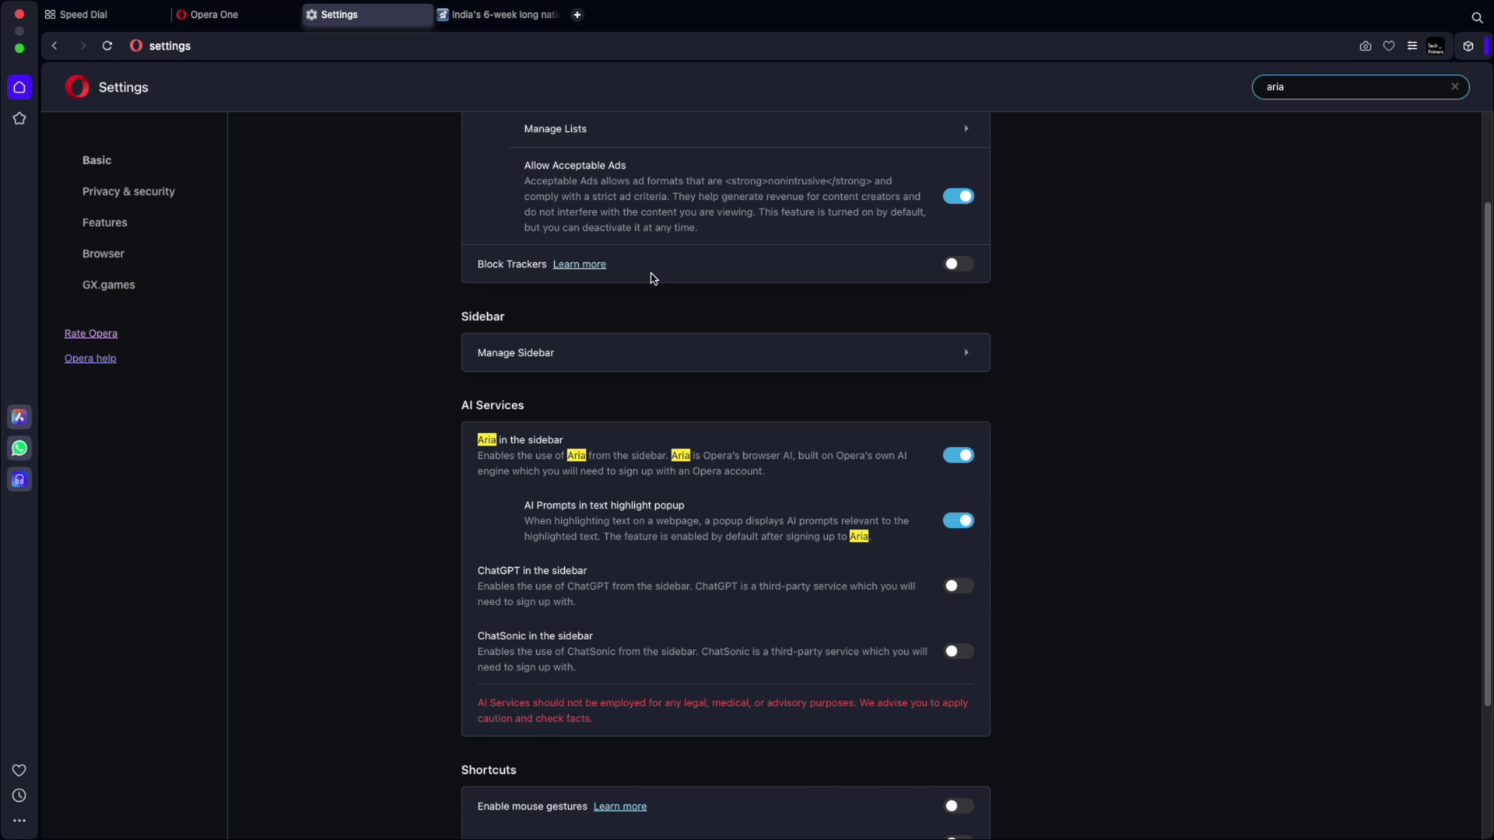
pyautogui.click(312, 14)
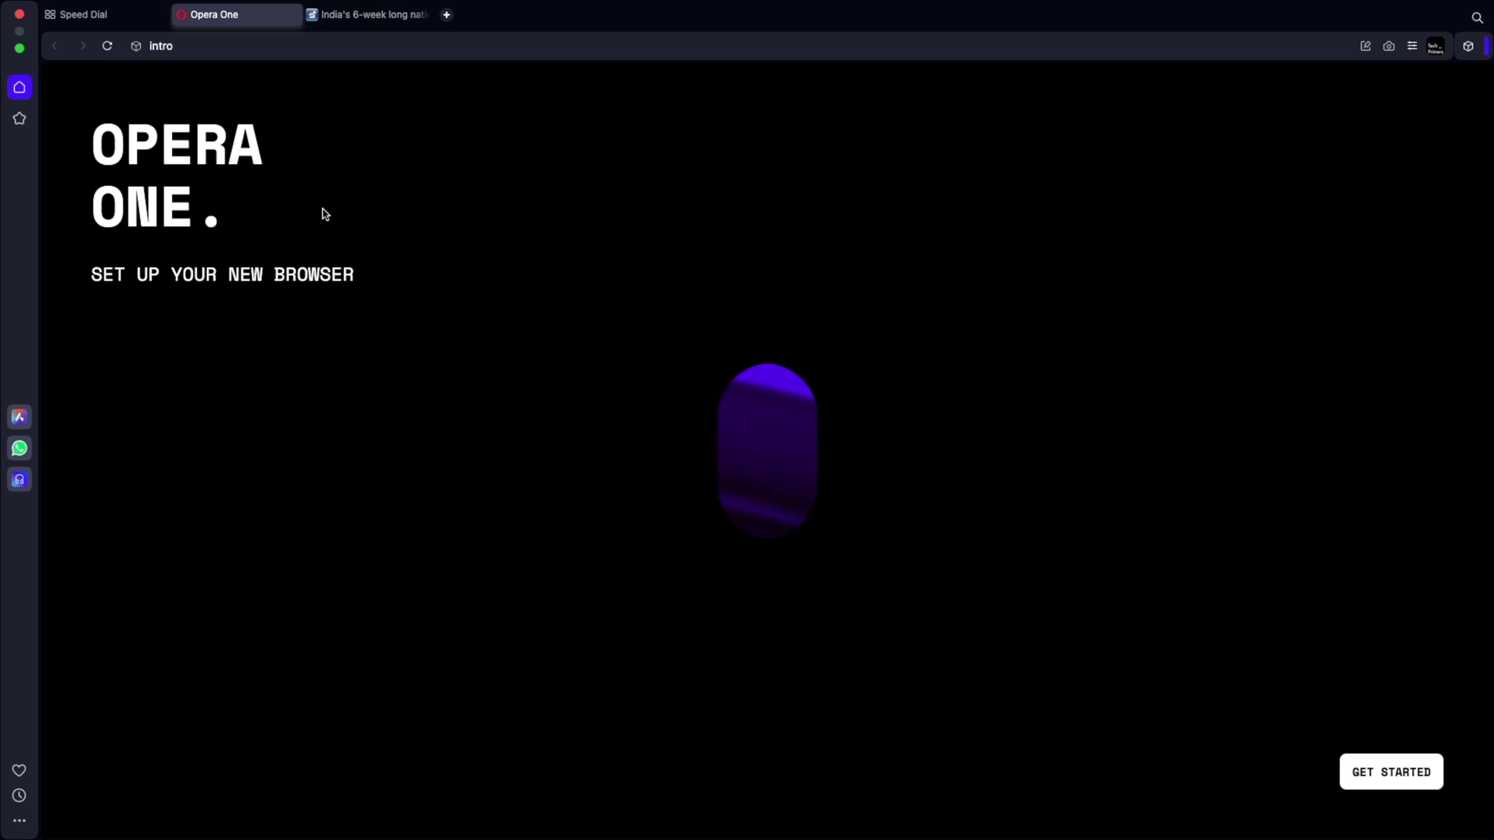
pyautogui.click(358, 19)
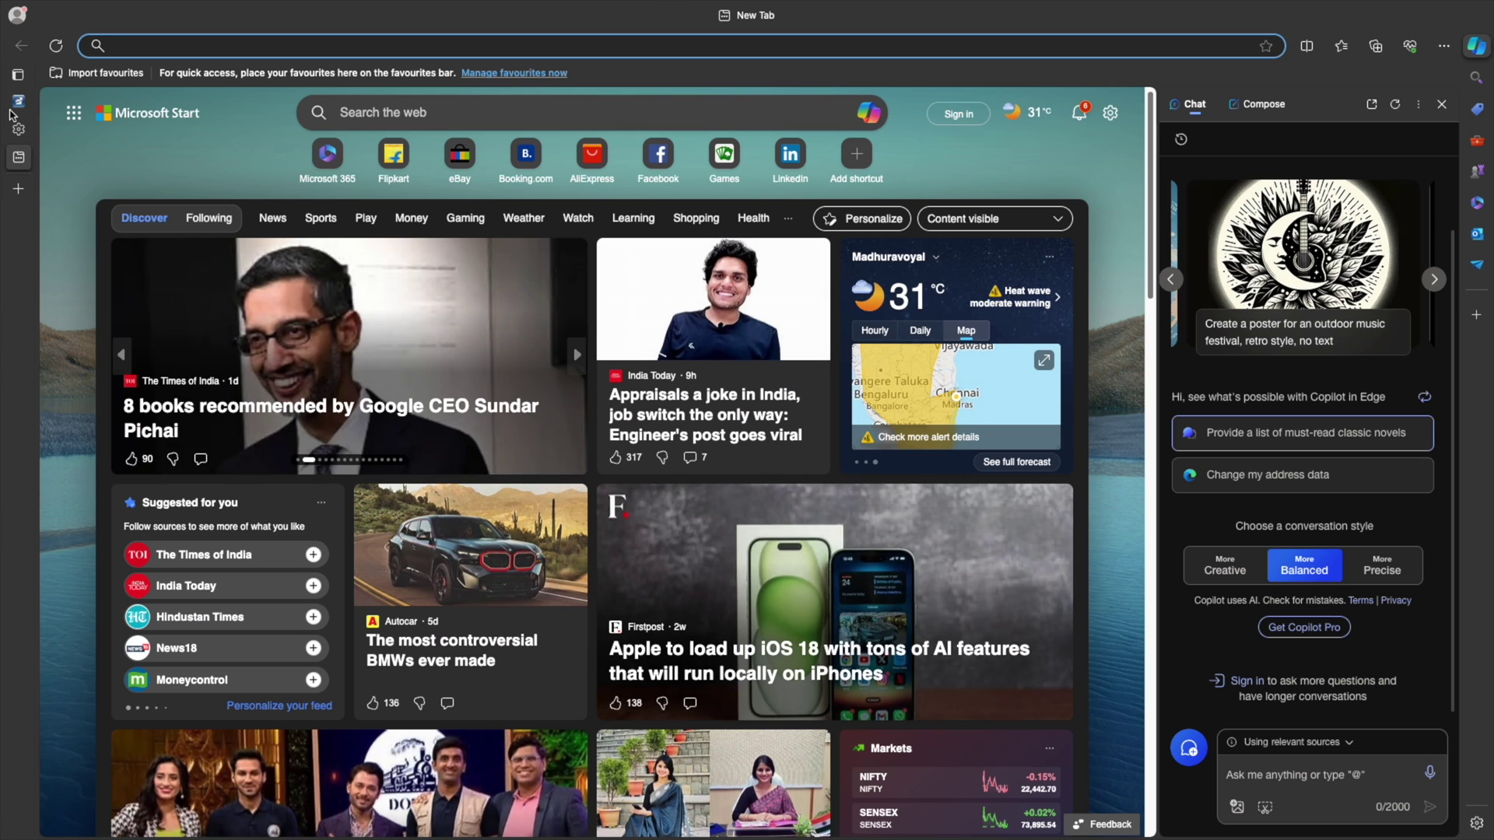
# Close Edge's Copilot panel and dismiss the full-screen ad over the moneycontrol RBI article
pyautogui.click(16, 102)
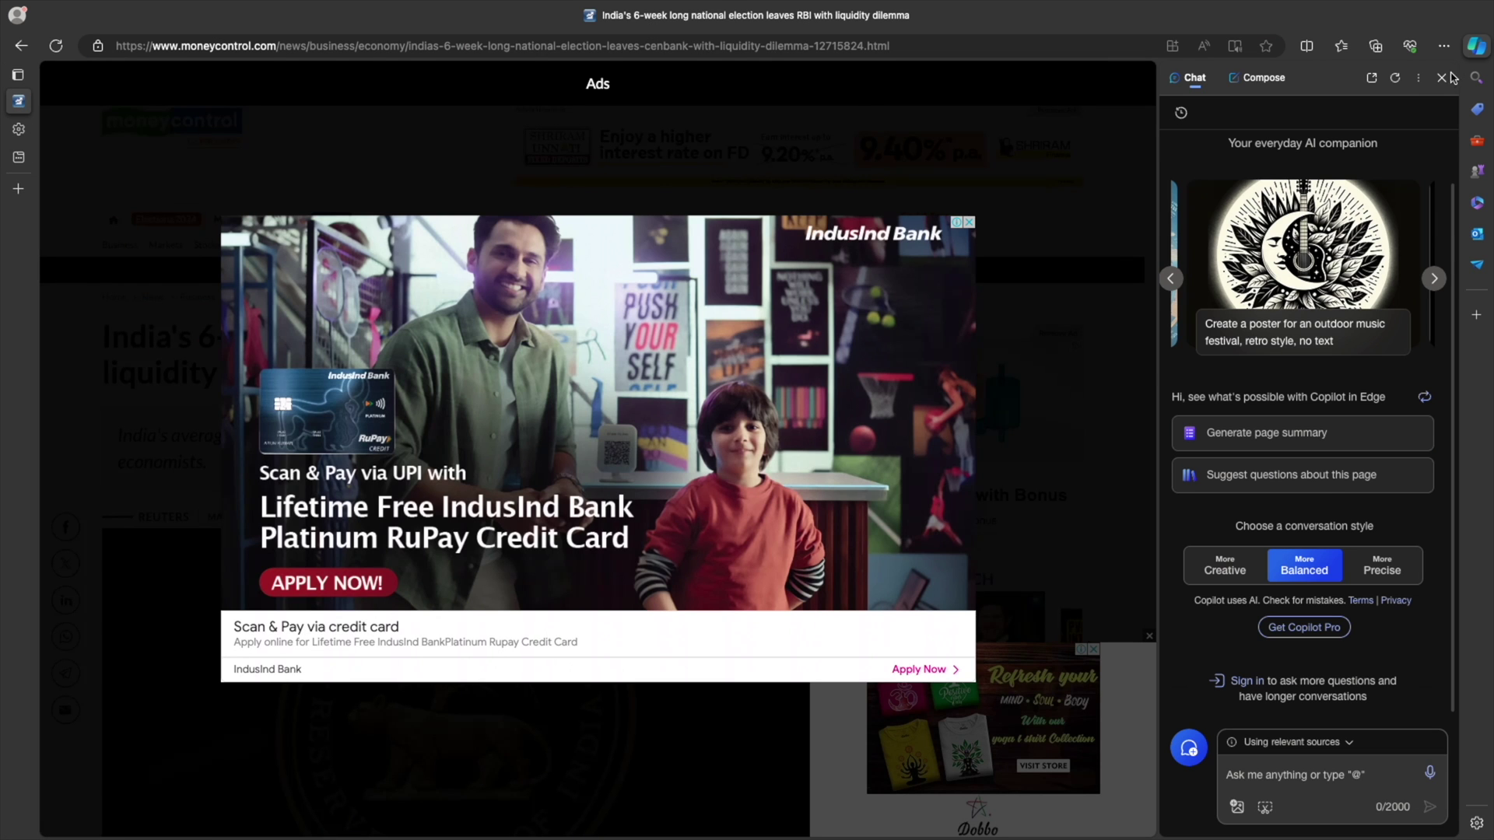
pyautogui.click(1447, 77)
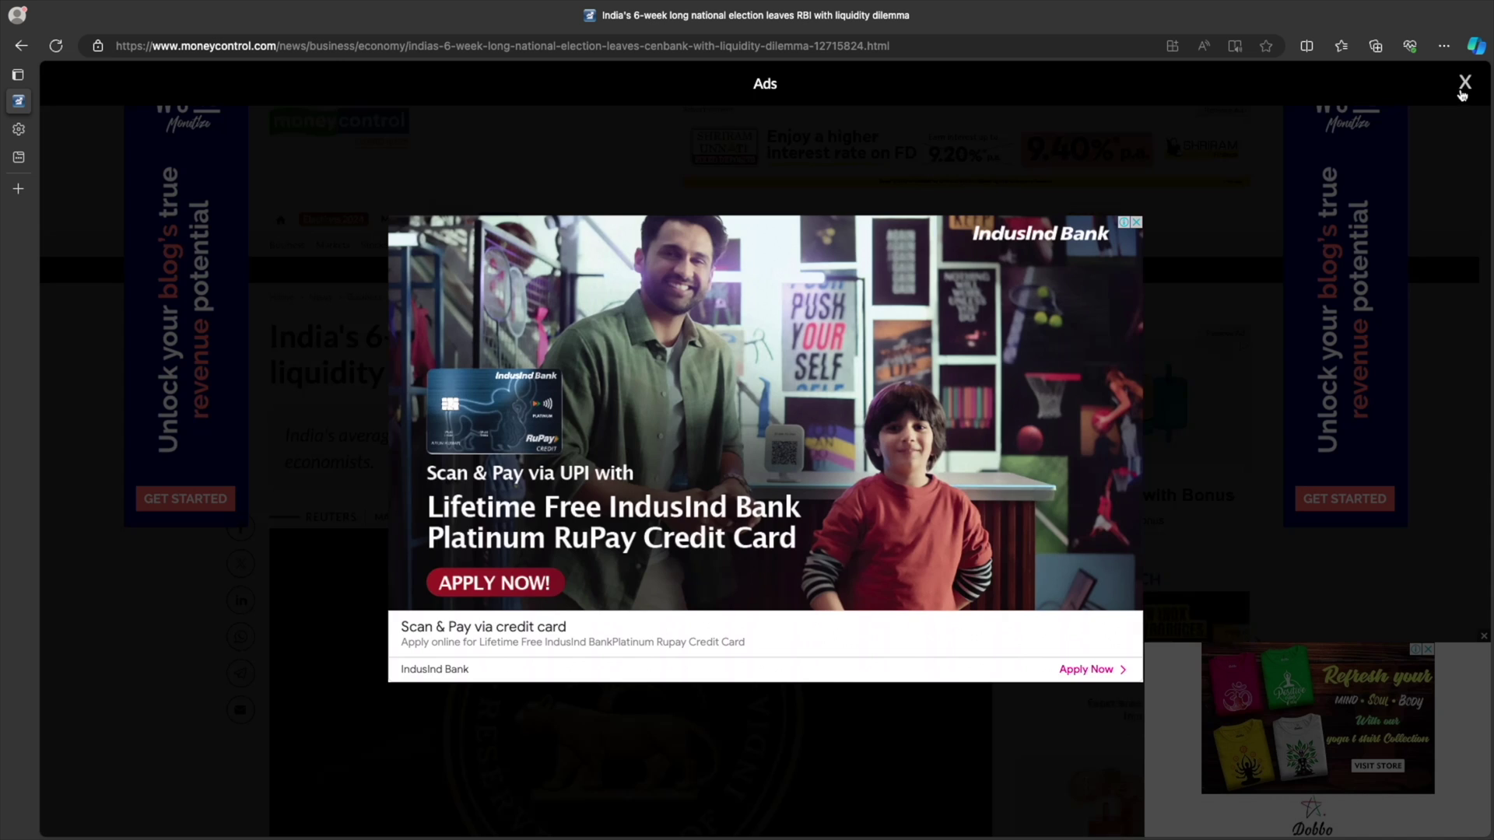
pyautogui.click(1463, 83)
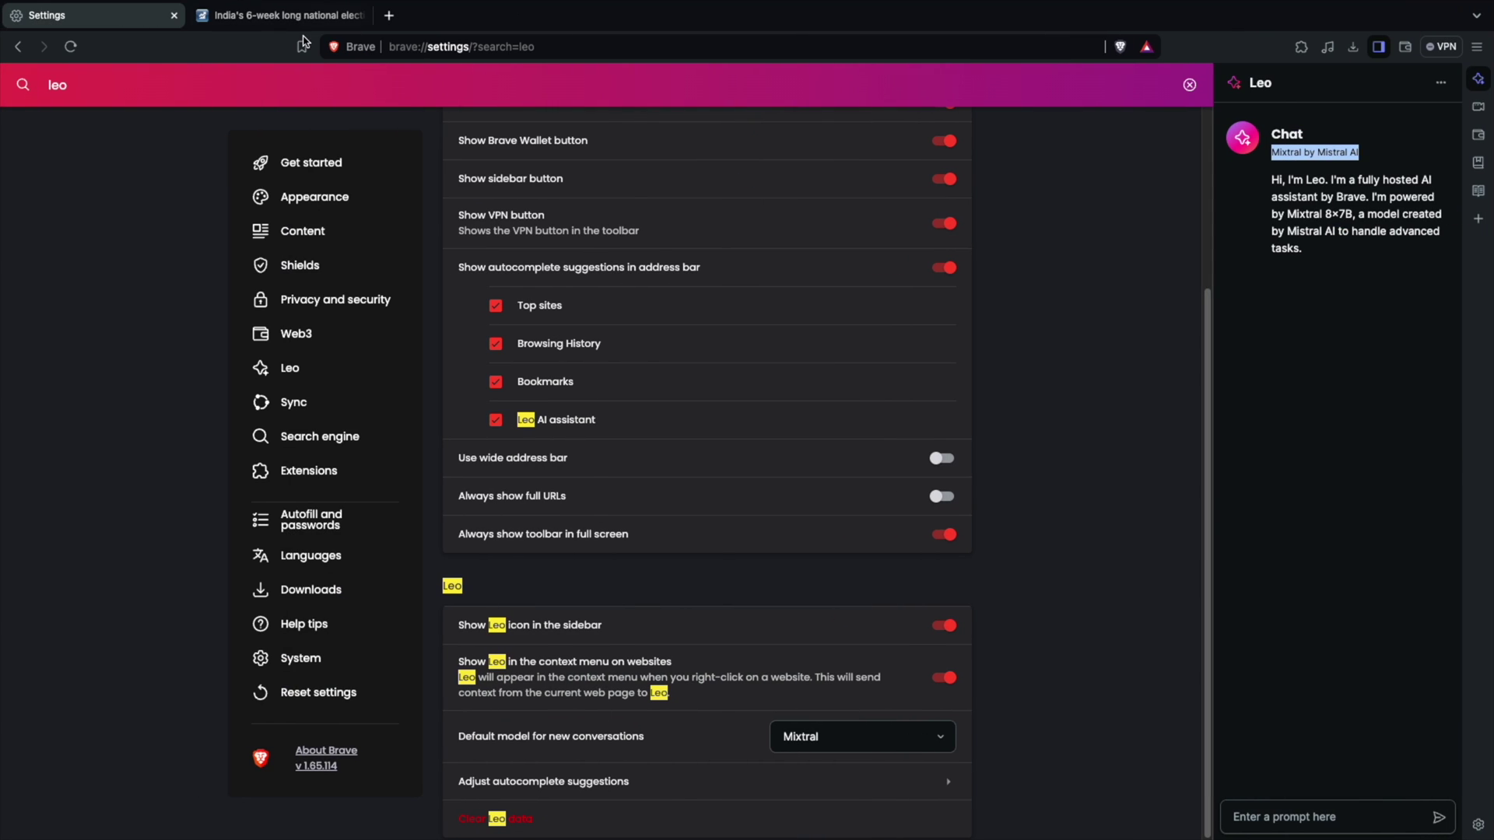
pyautogui.hotkey('ctrl', 'Tab')
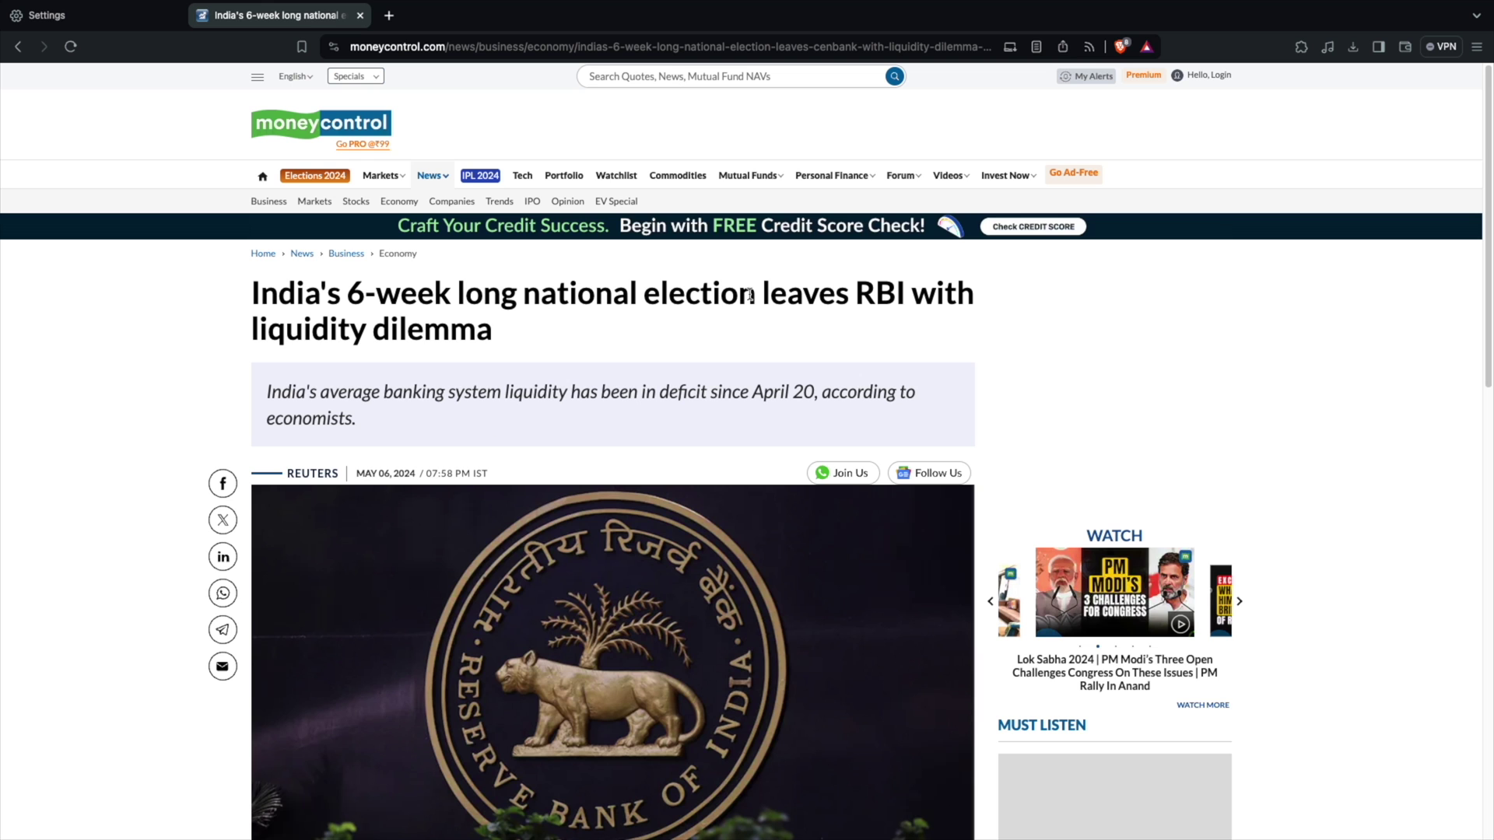
# Clear the credit-score popup from the RBI article, then have Leo summarise the page
pyautogui.hotkey('ctrl', 'Right')
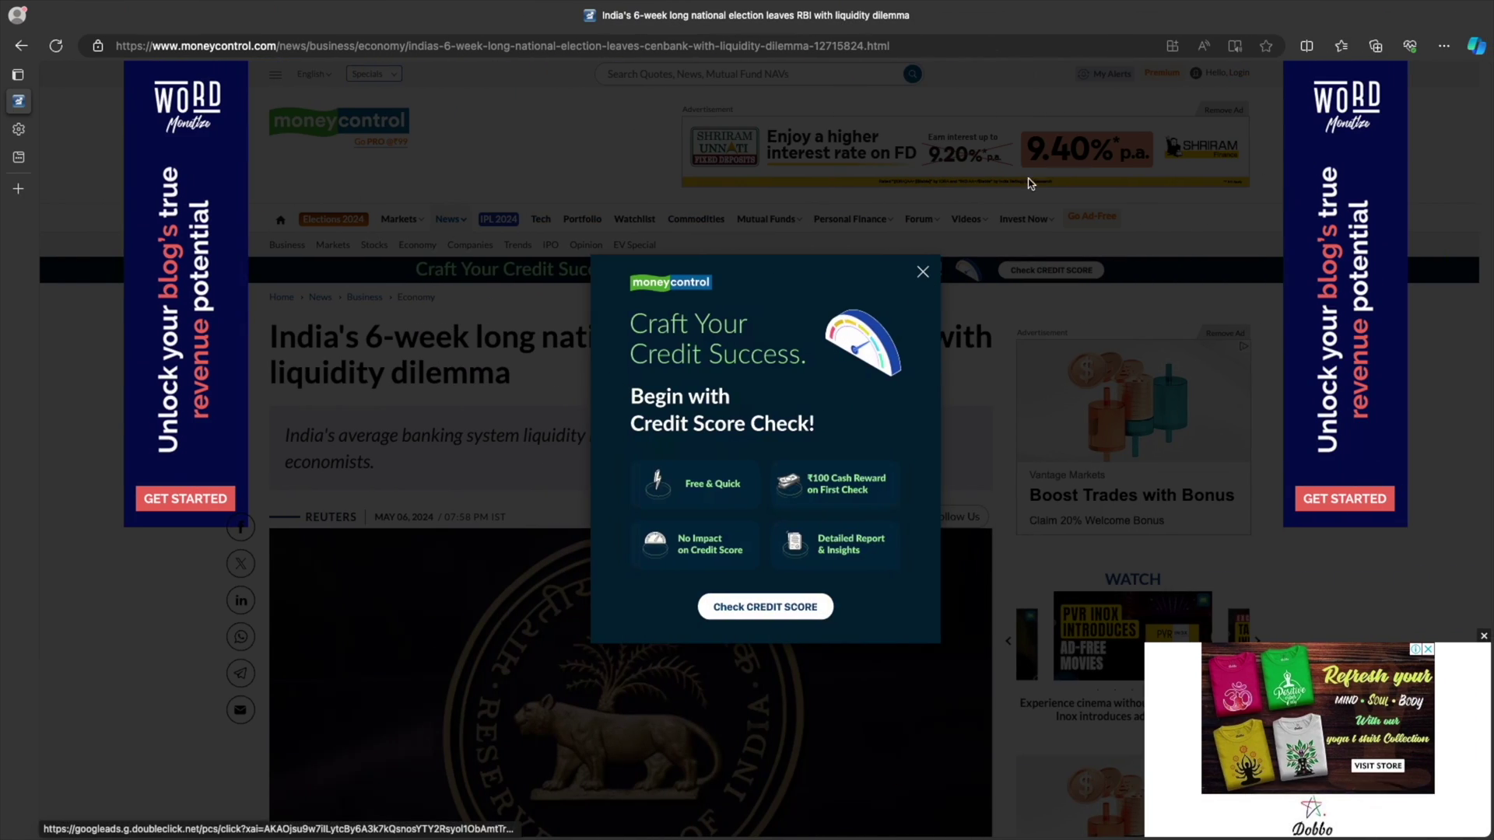
pyautogui.click(922, 274)
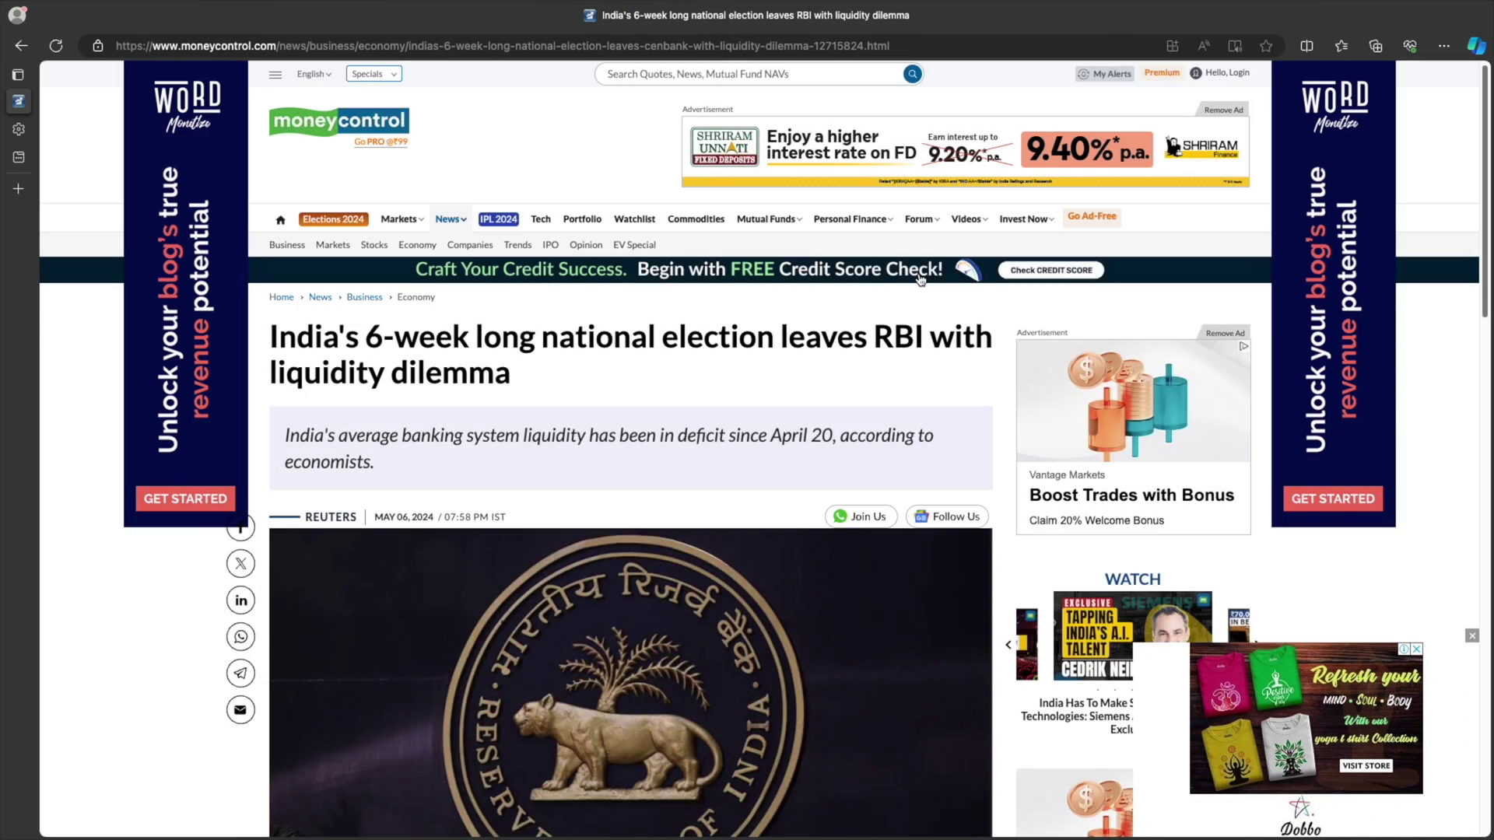
pyautogui.hotkey('ctrl', 'Right')
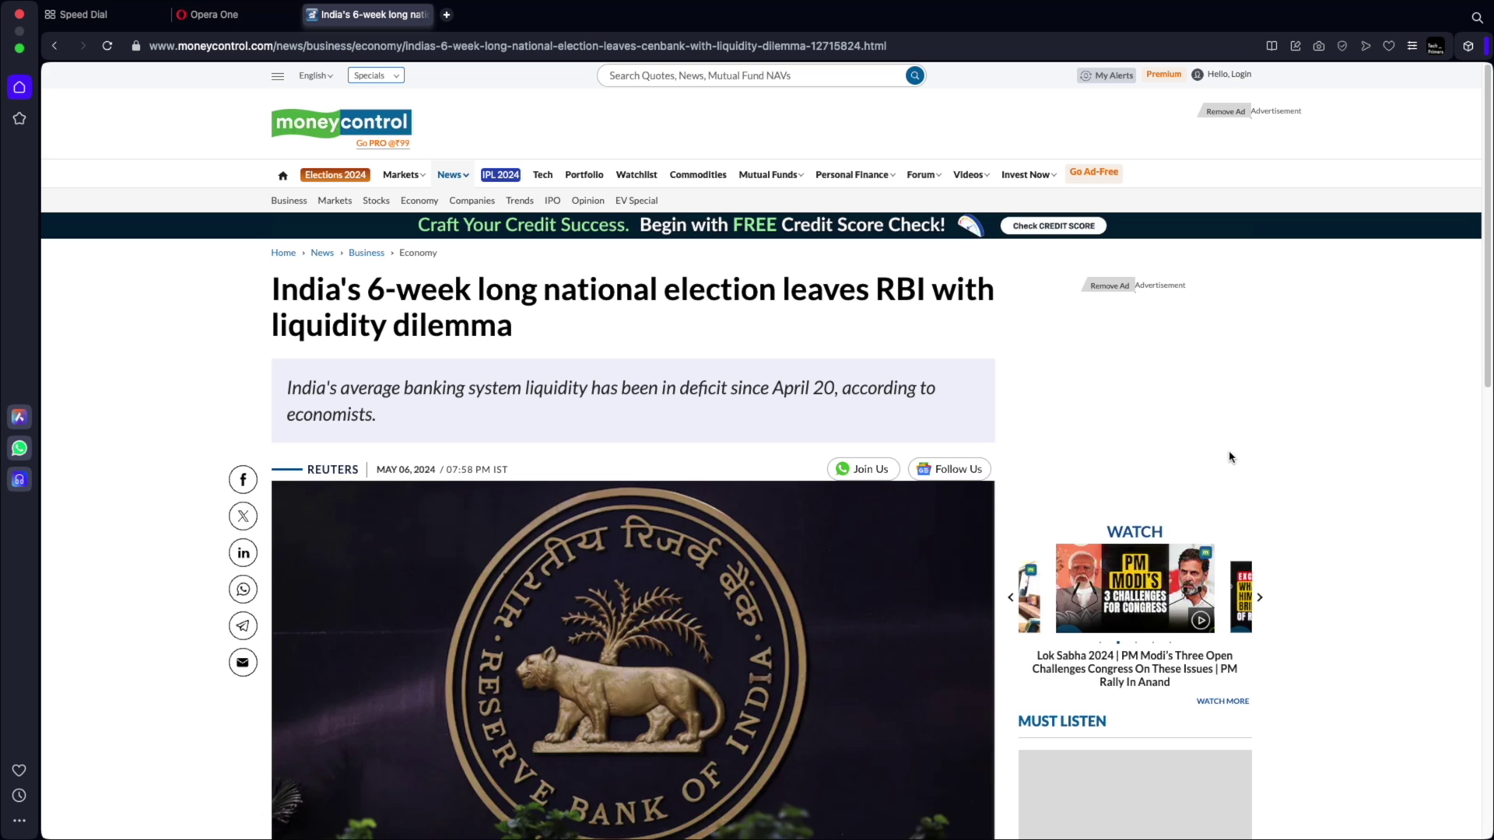
pyautogui.hotkey('ctrl', 'Left')
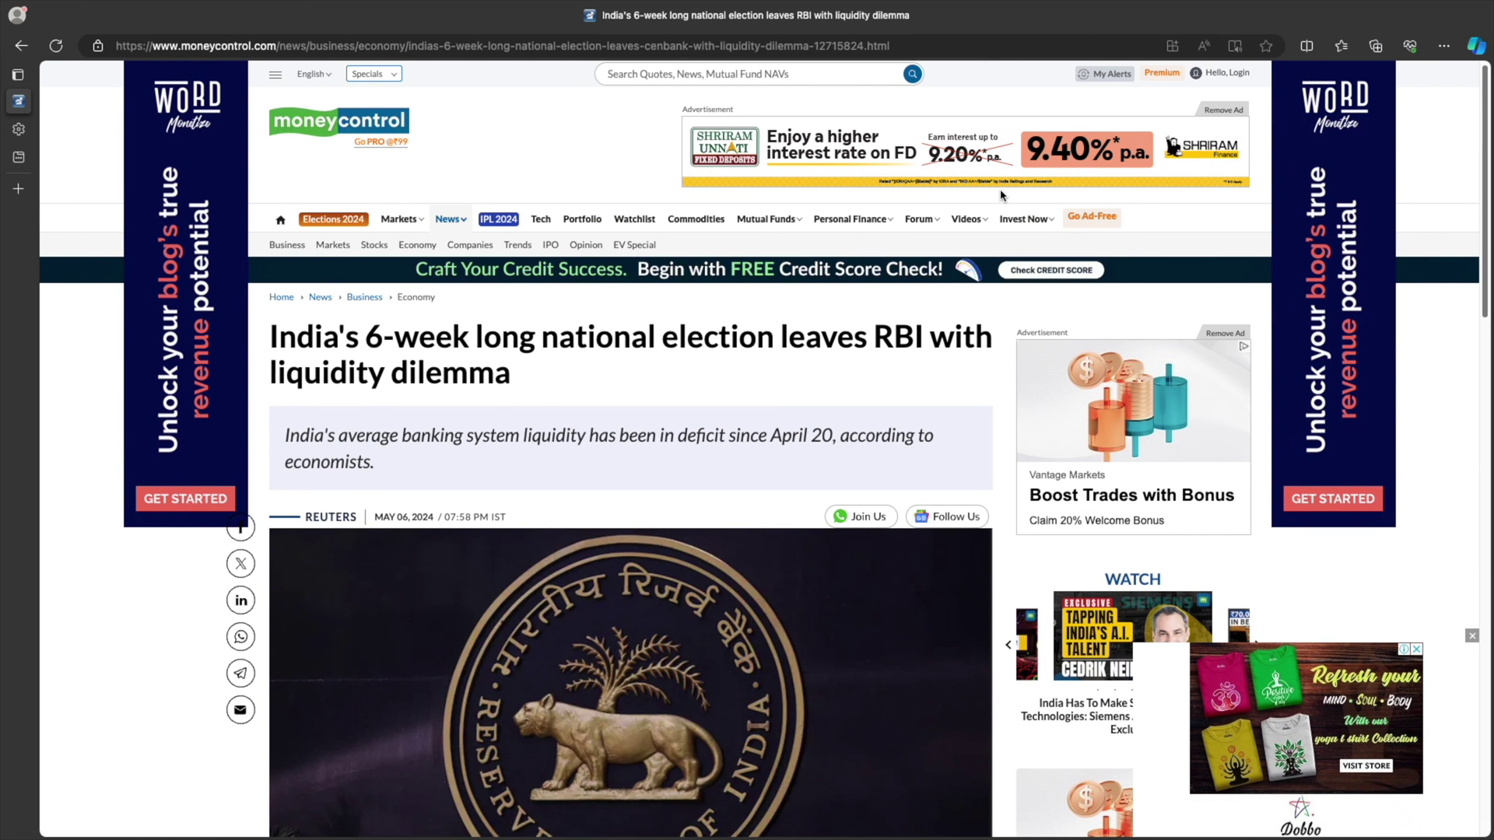
pyautogui.hotkey('ctrl', 'Left')
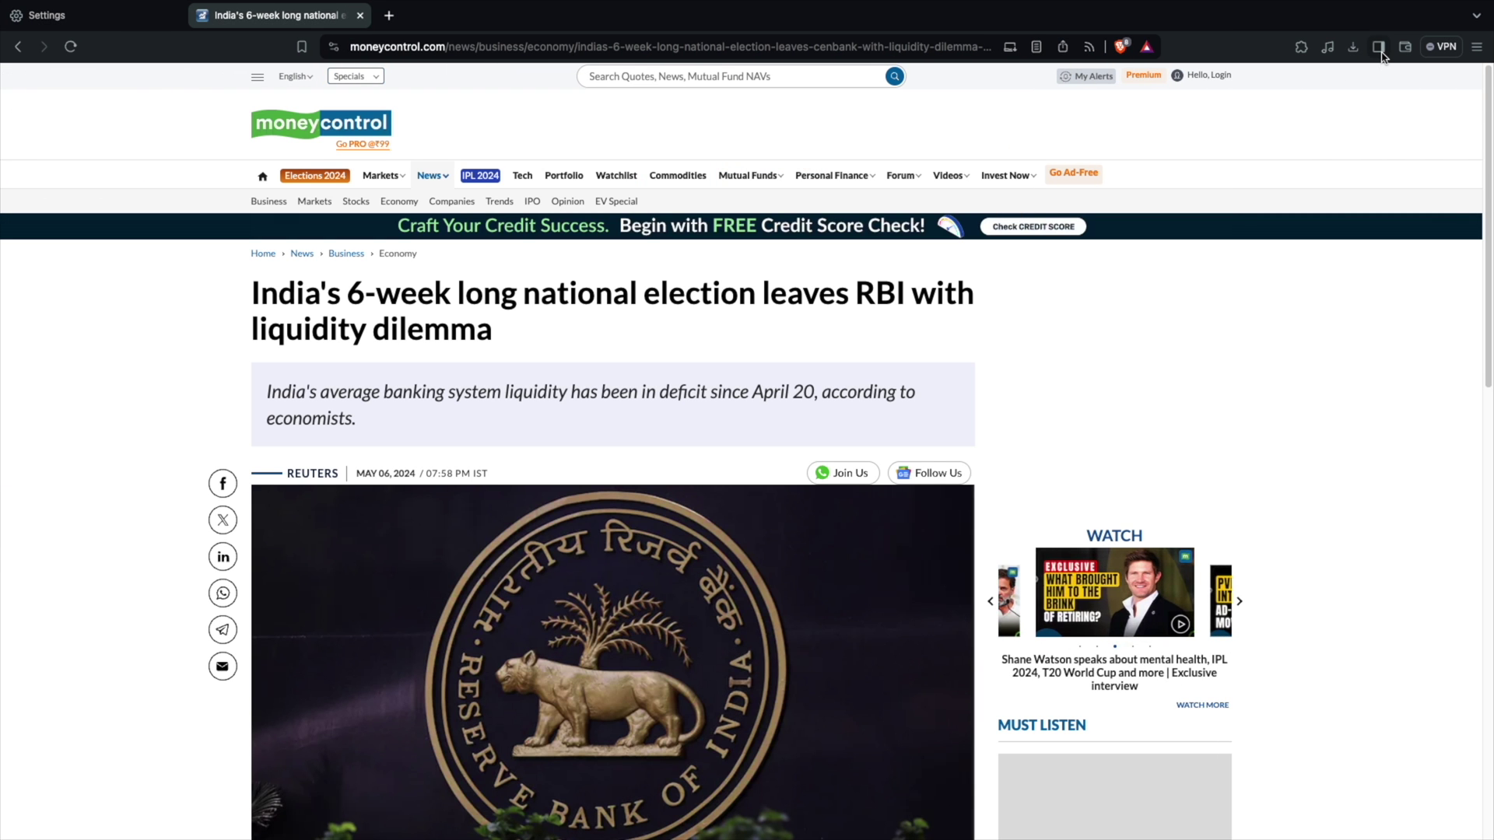
pyautogui.click(1381, 48)
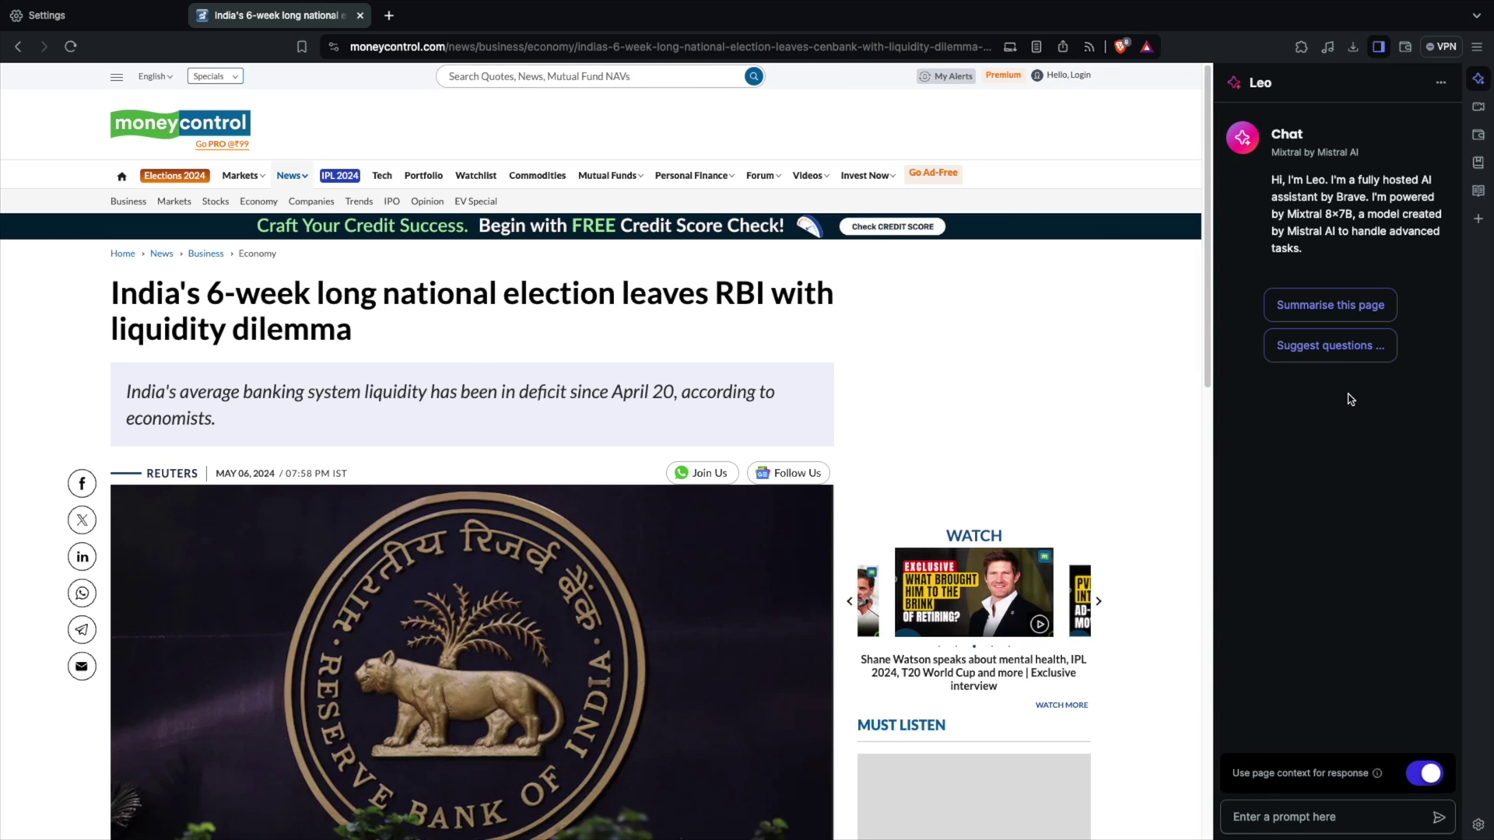
pyautogui.click(1342, 305)
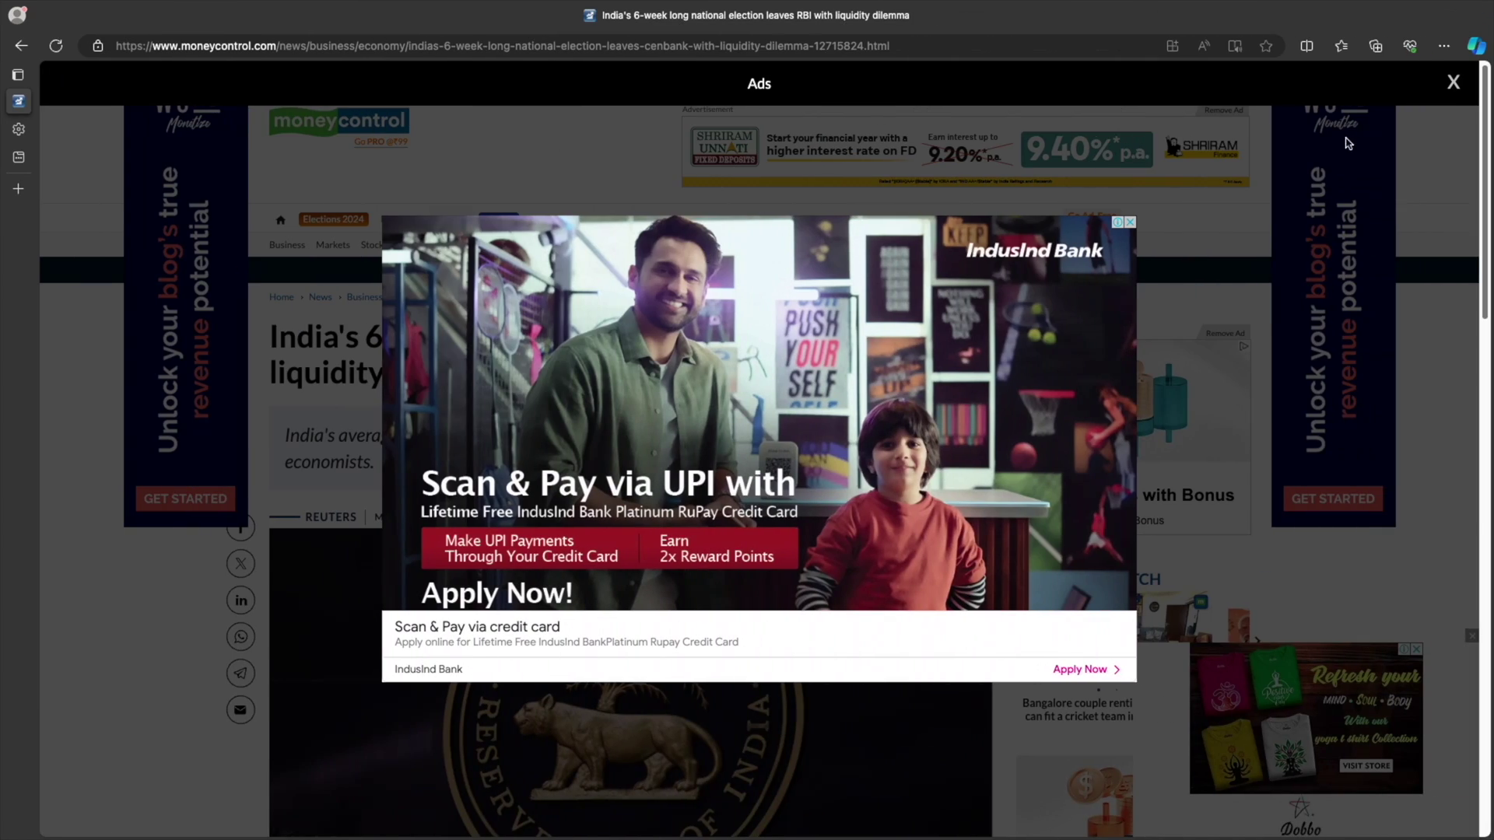
# Dismiss the ad and ask Edge's Copilot to 'Summarize this page', acknowledging the notice
pyautogui.click(1454, 82)
pyautogui.click(1475, 46)
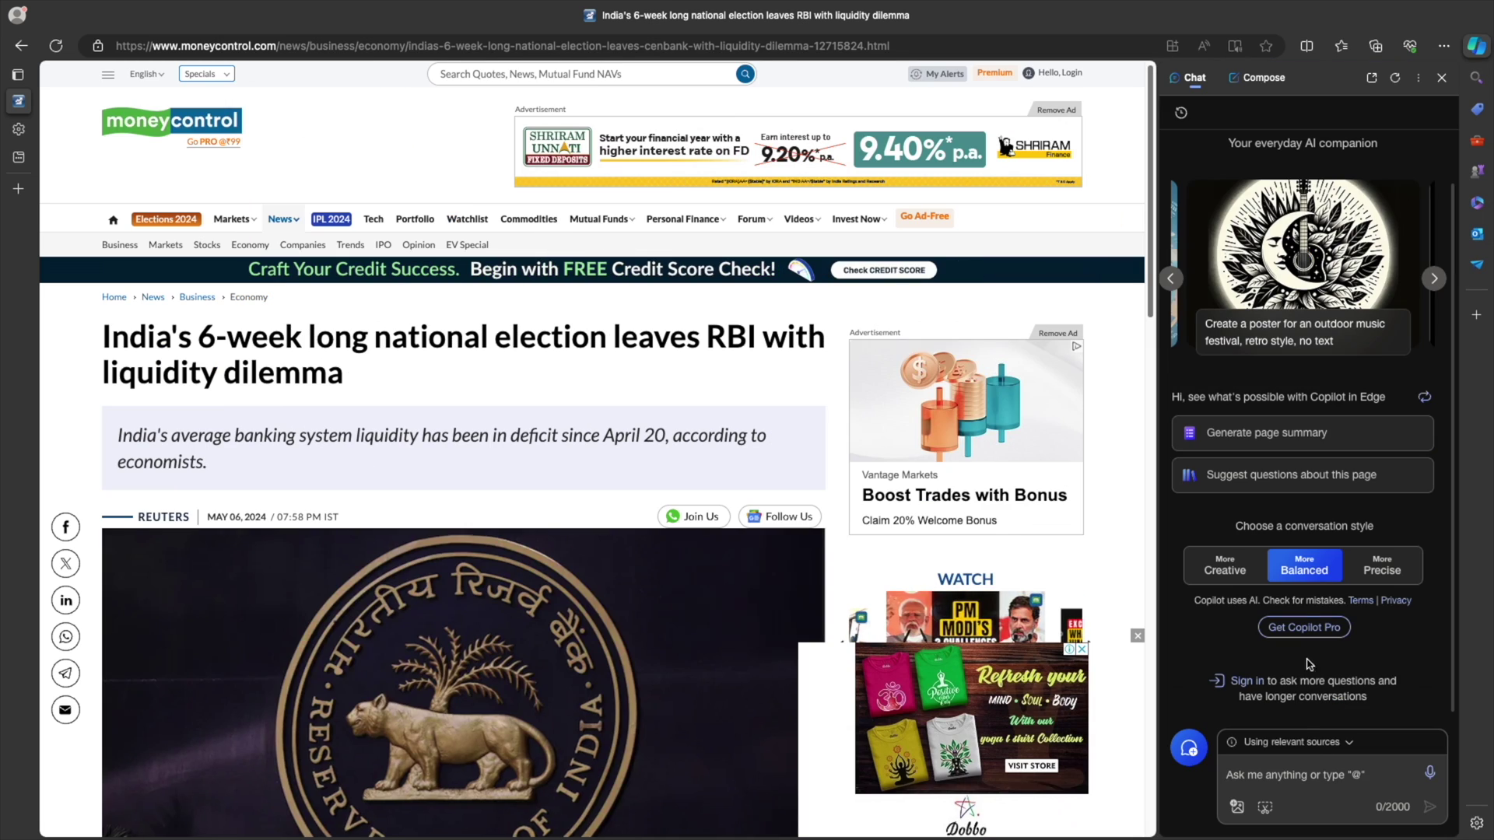
pyautogui.write('Summa')
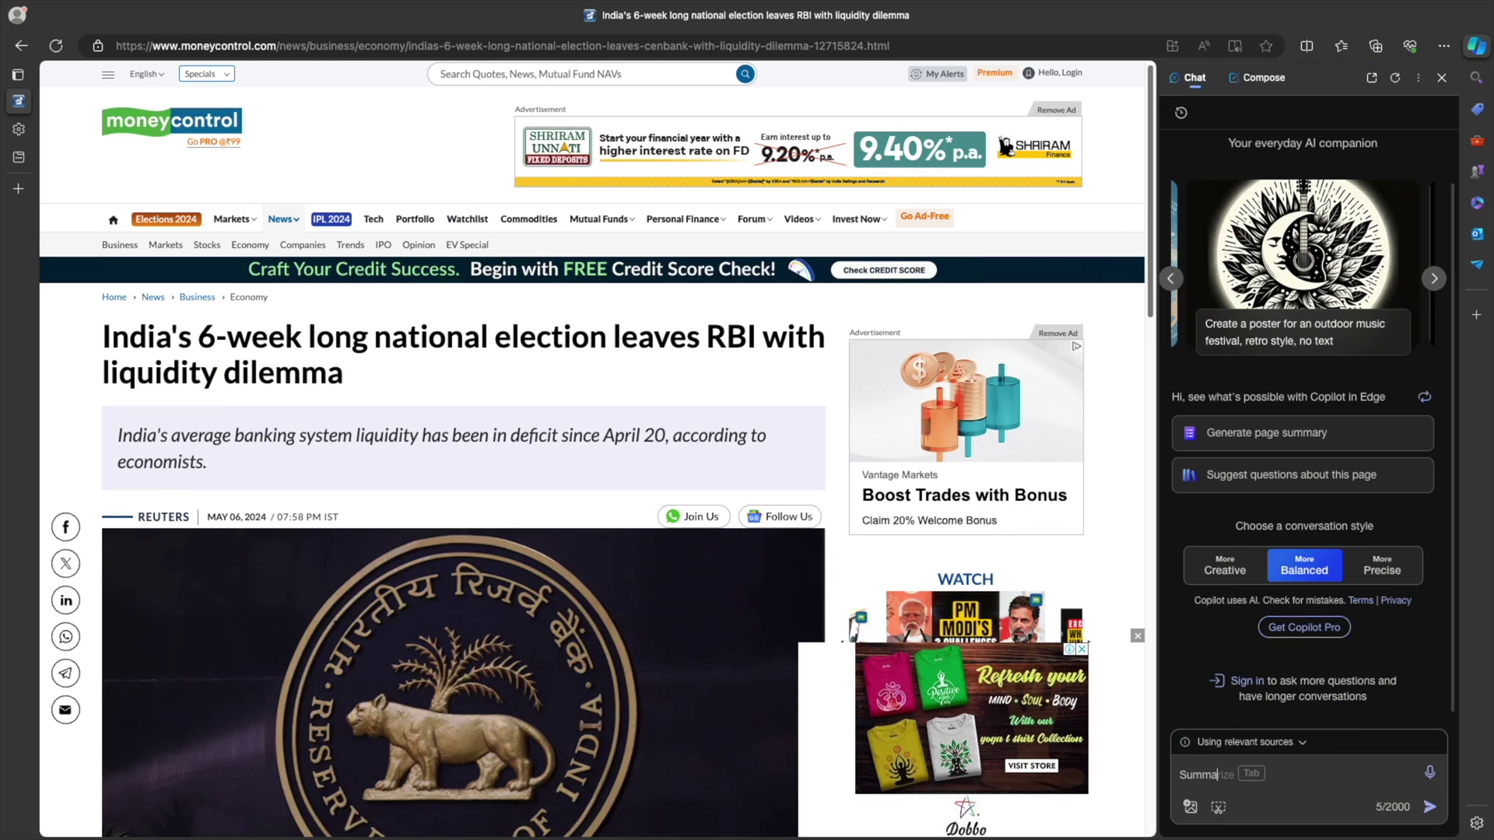
pyautogui.write('rize this page')
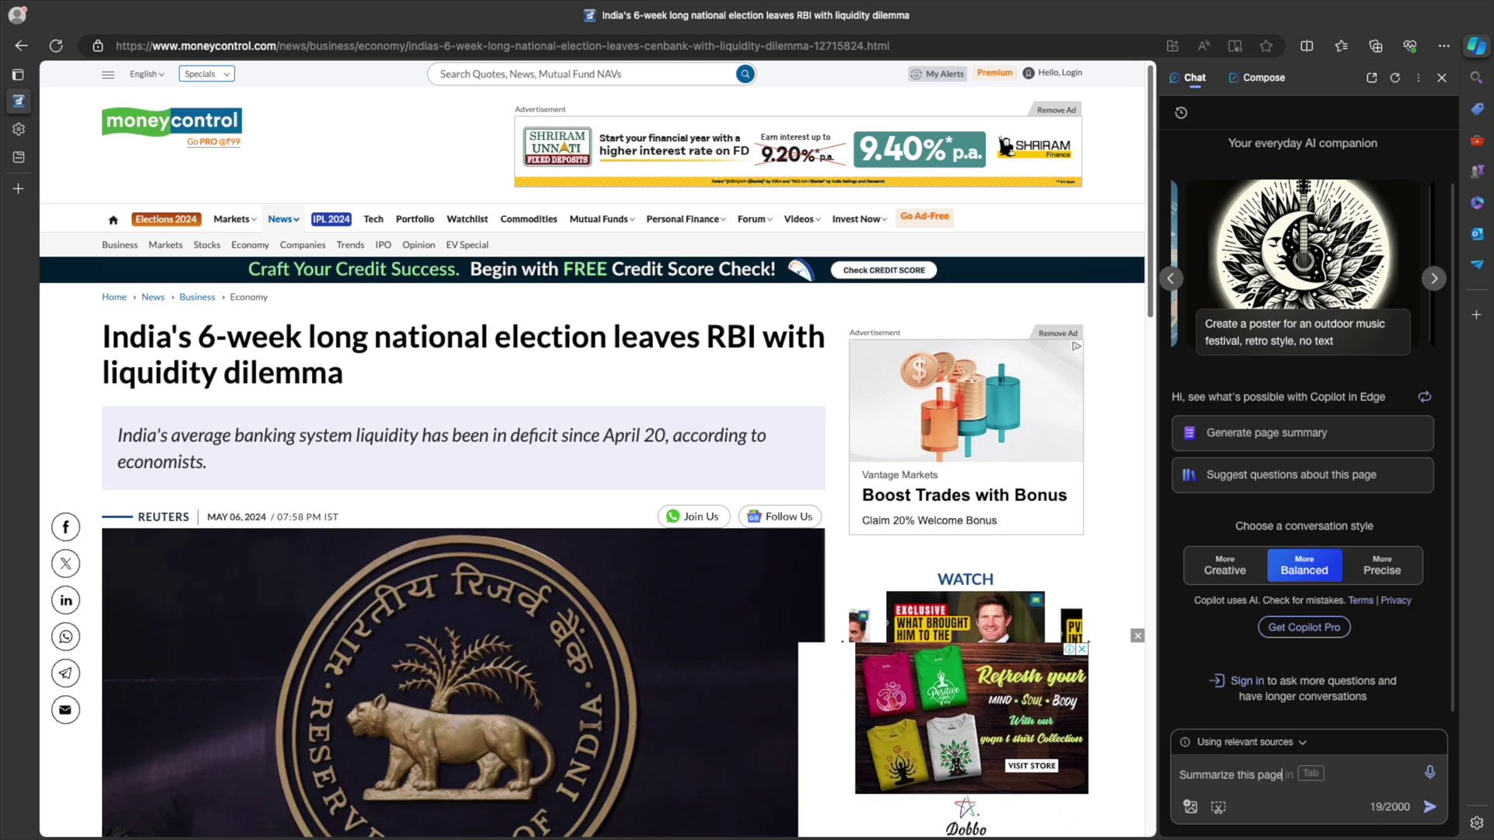
pyautogui.press('Return')
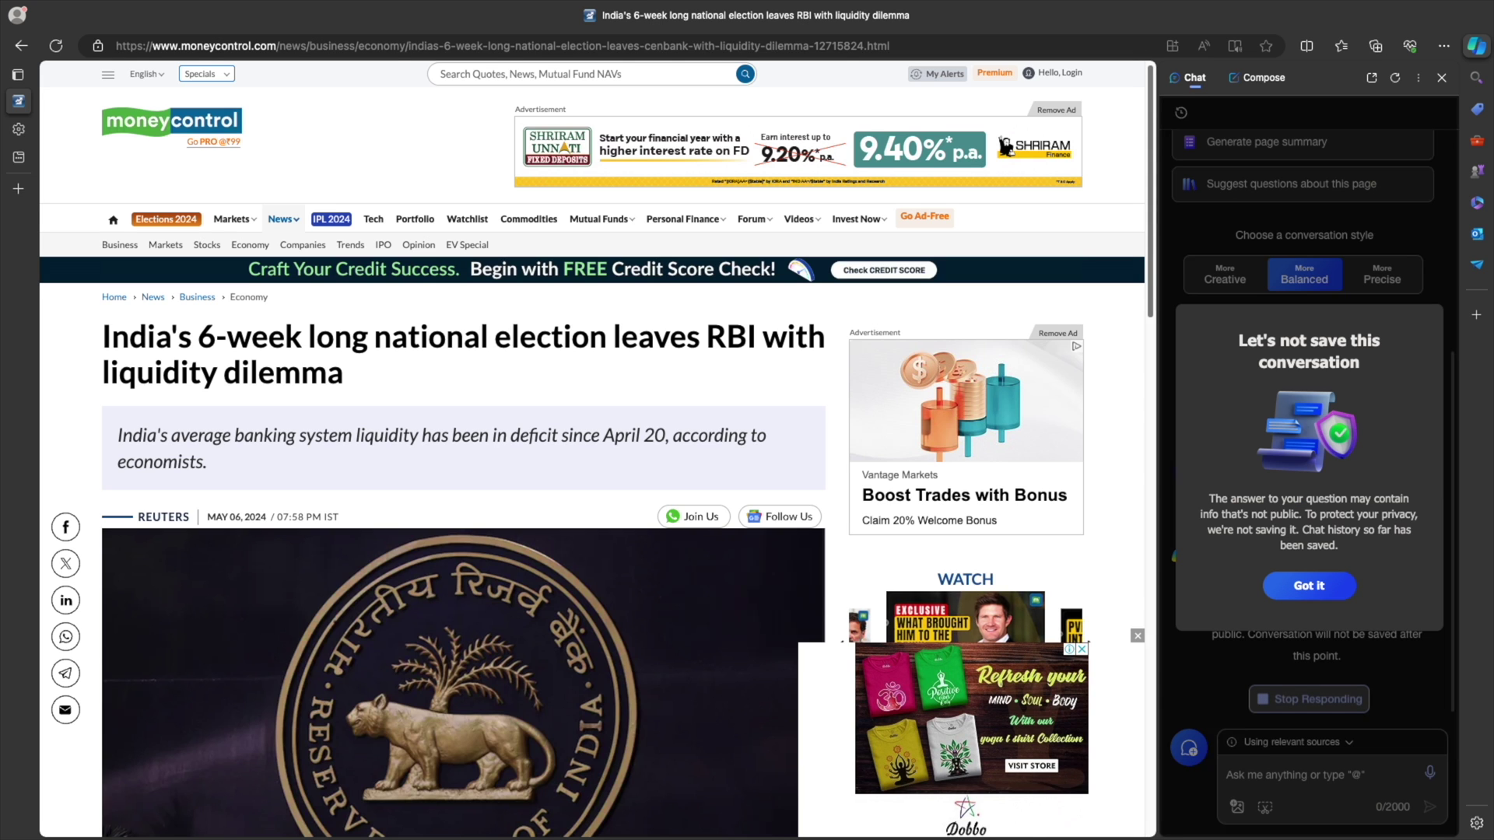
pyautogui.click(1334, 585)
# In Opera, send 'summarize this page' to the Aria assistant
pyautogui.hotkey('ctrl', 'Right')
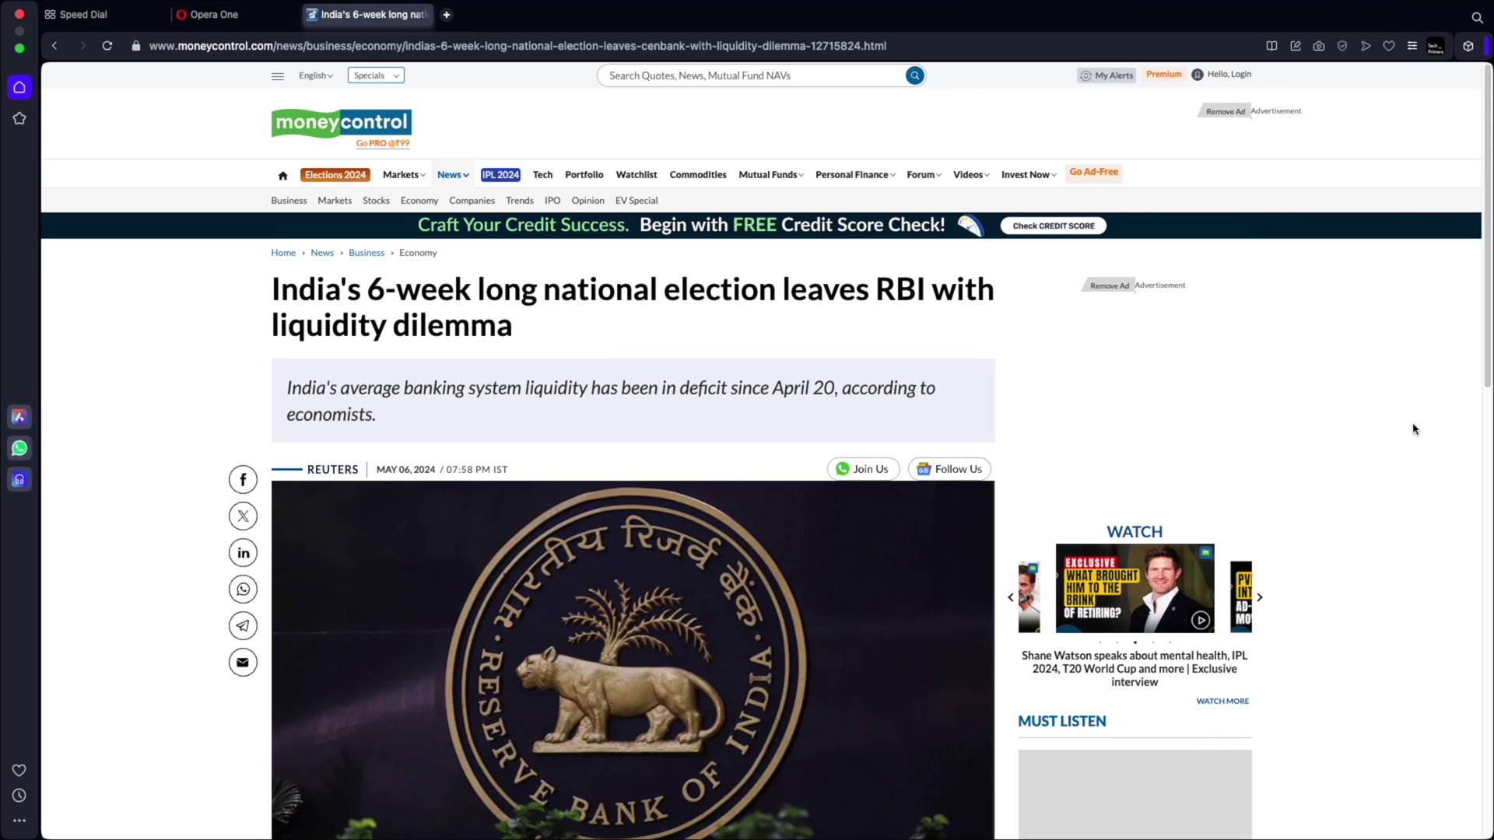
pyautogui.click(21, 420)
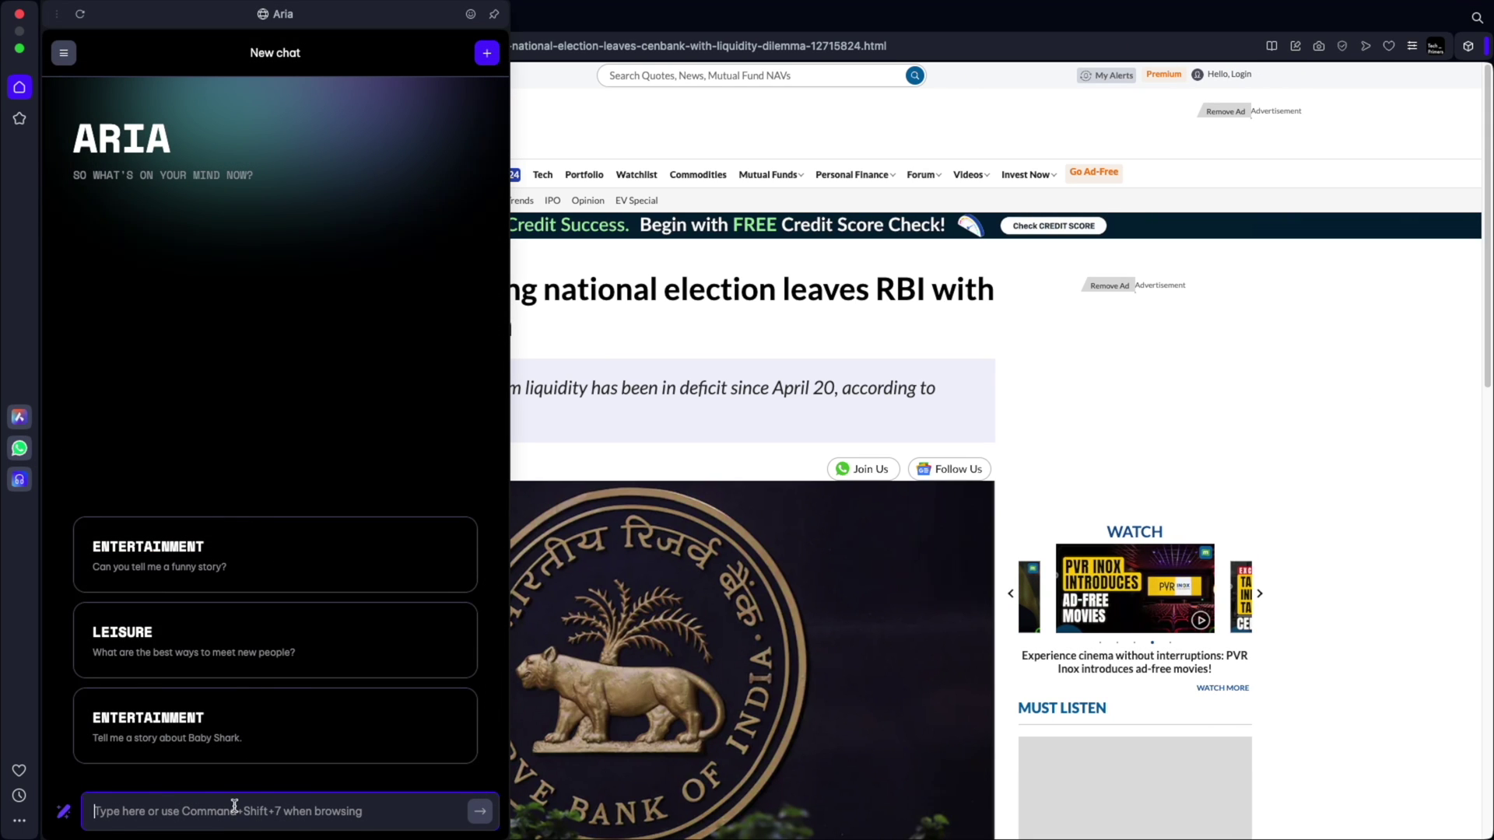
pyautogui.write('summarize this page')
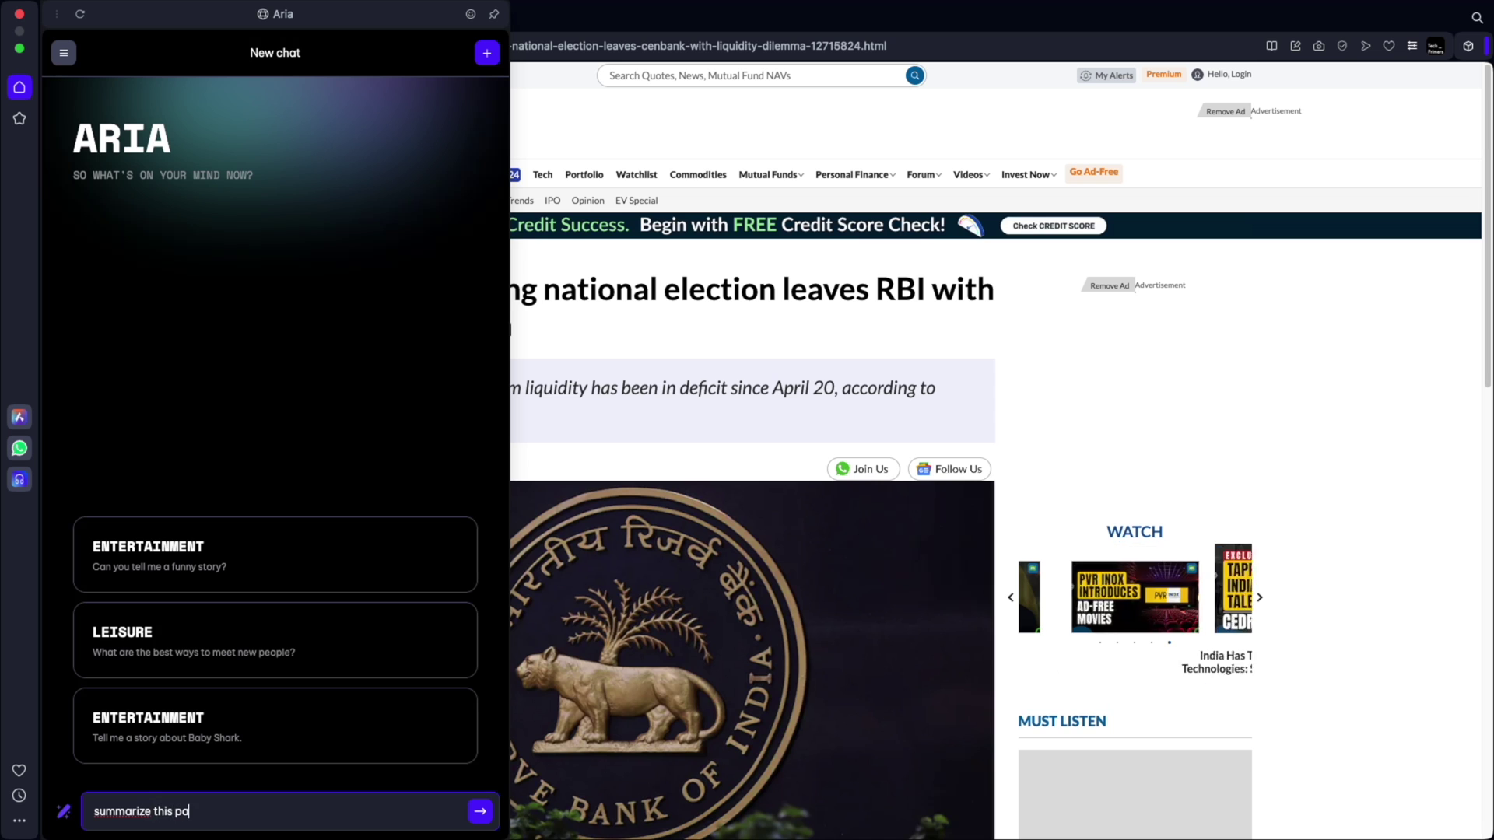
pyautogui.press('Return')
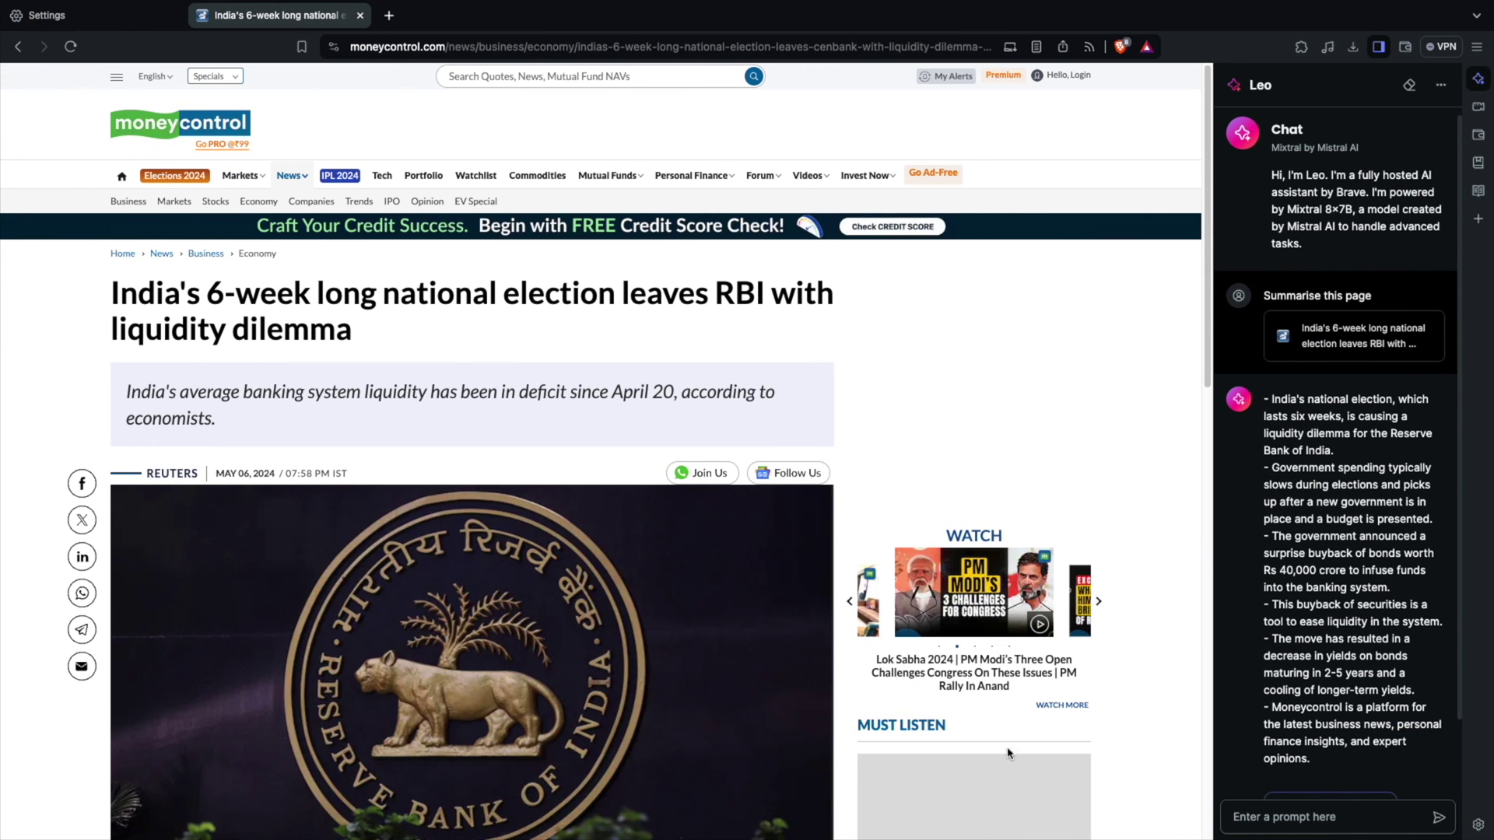
# Highlight and read successive lines of Leo's bullet summary of the RBI article
pyautogui.scroll(1, 1389, 501)
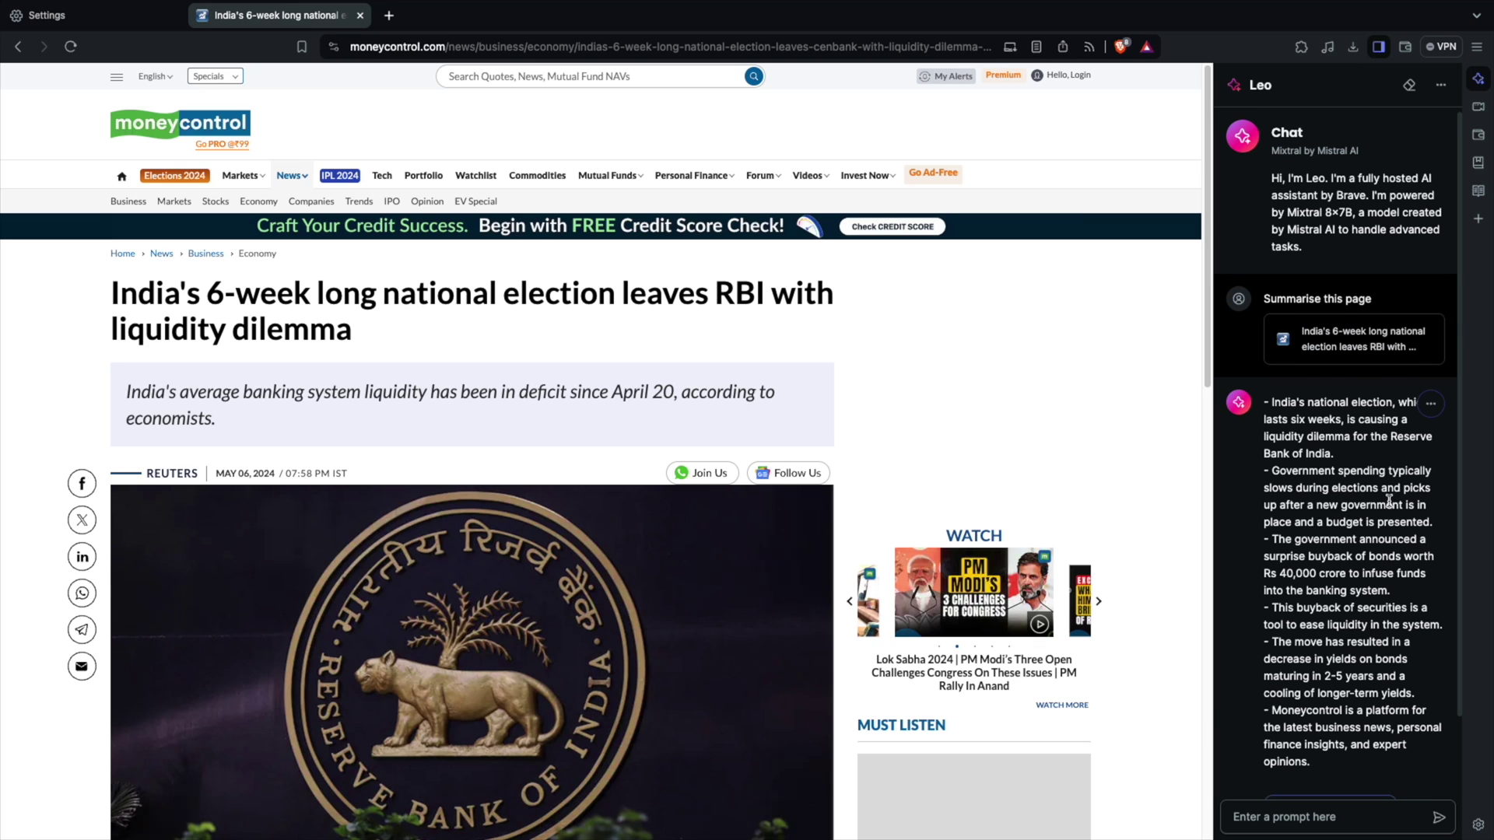
pyautogui.scroll(-3, 1376, 490)
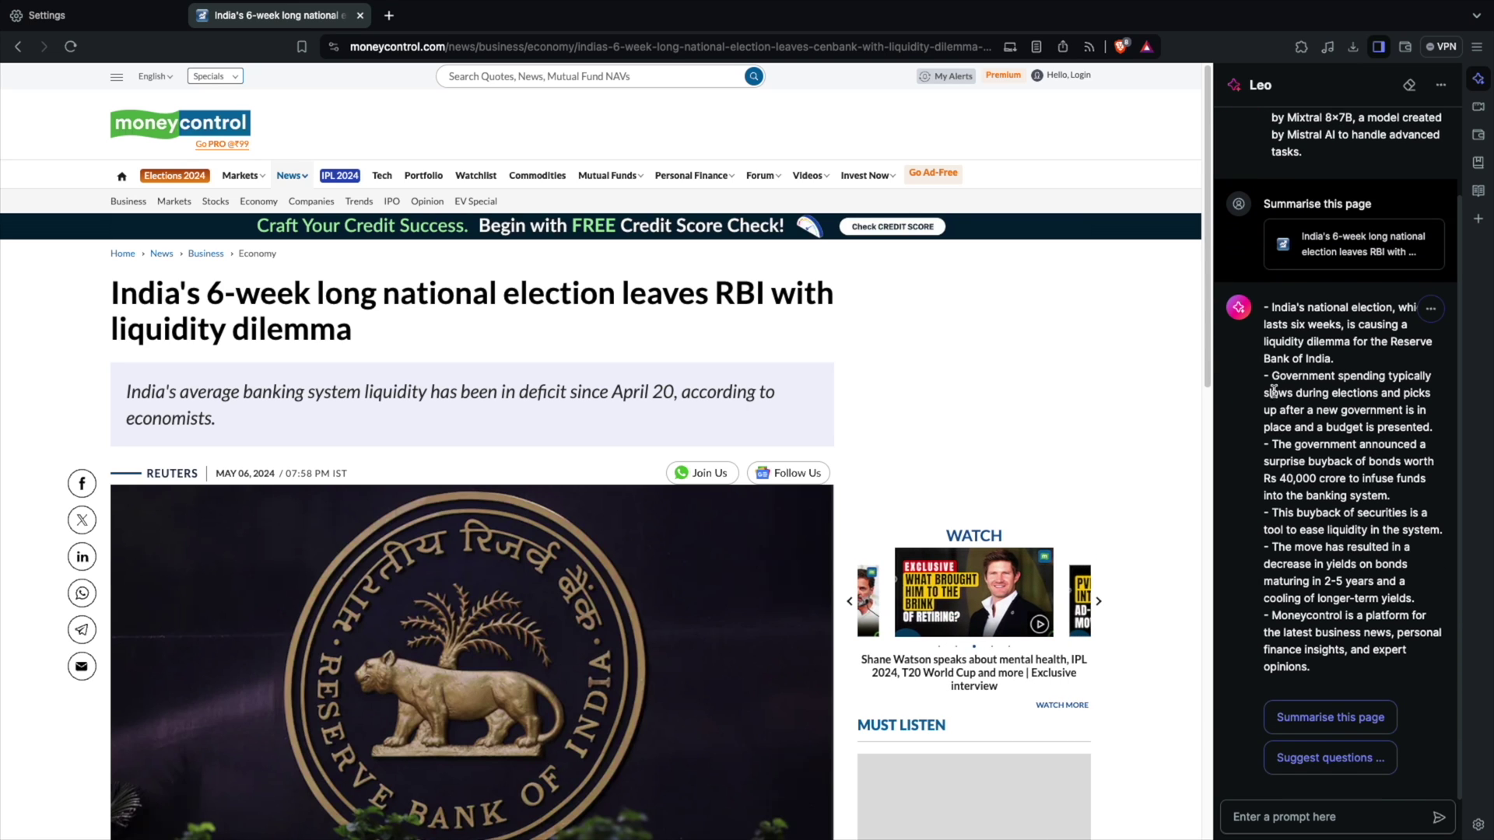
pyautogui.moveTo(1269, 312); pyautogui.dragTo(1317, 329)
pyautogui.click(1327, 354)
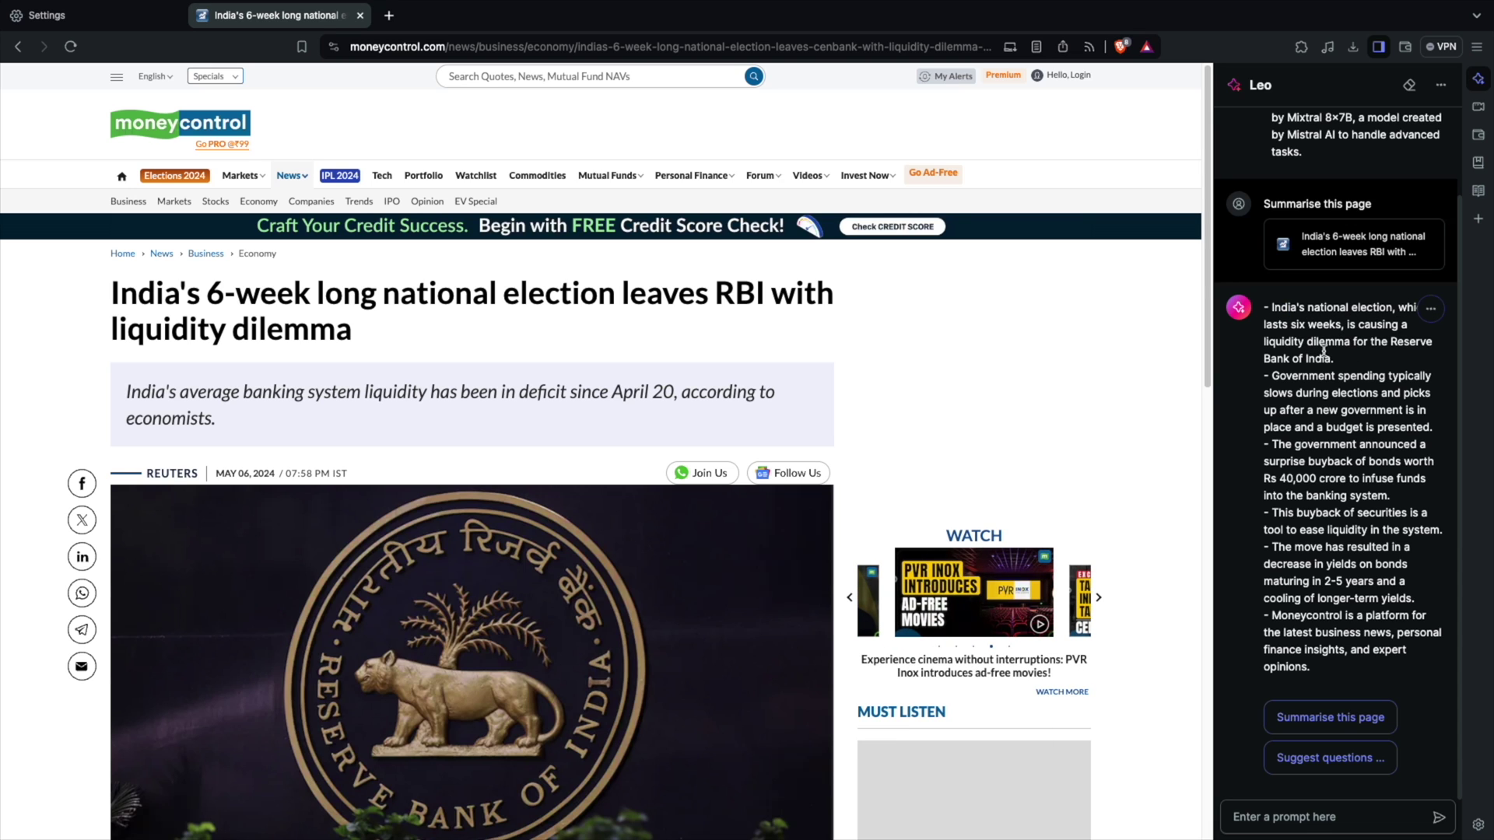
pyautogui.moveTo(1323, 352); pyautogui.dragTo(1310, 342)
pyautogui.click(1297, 386)
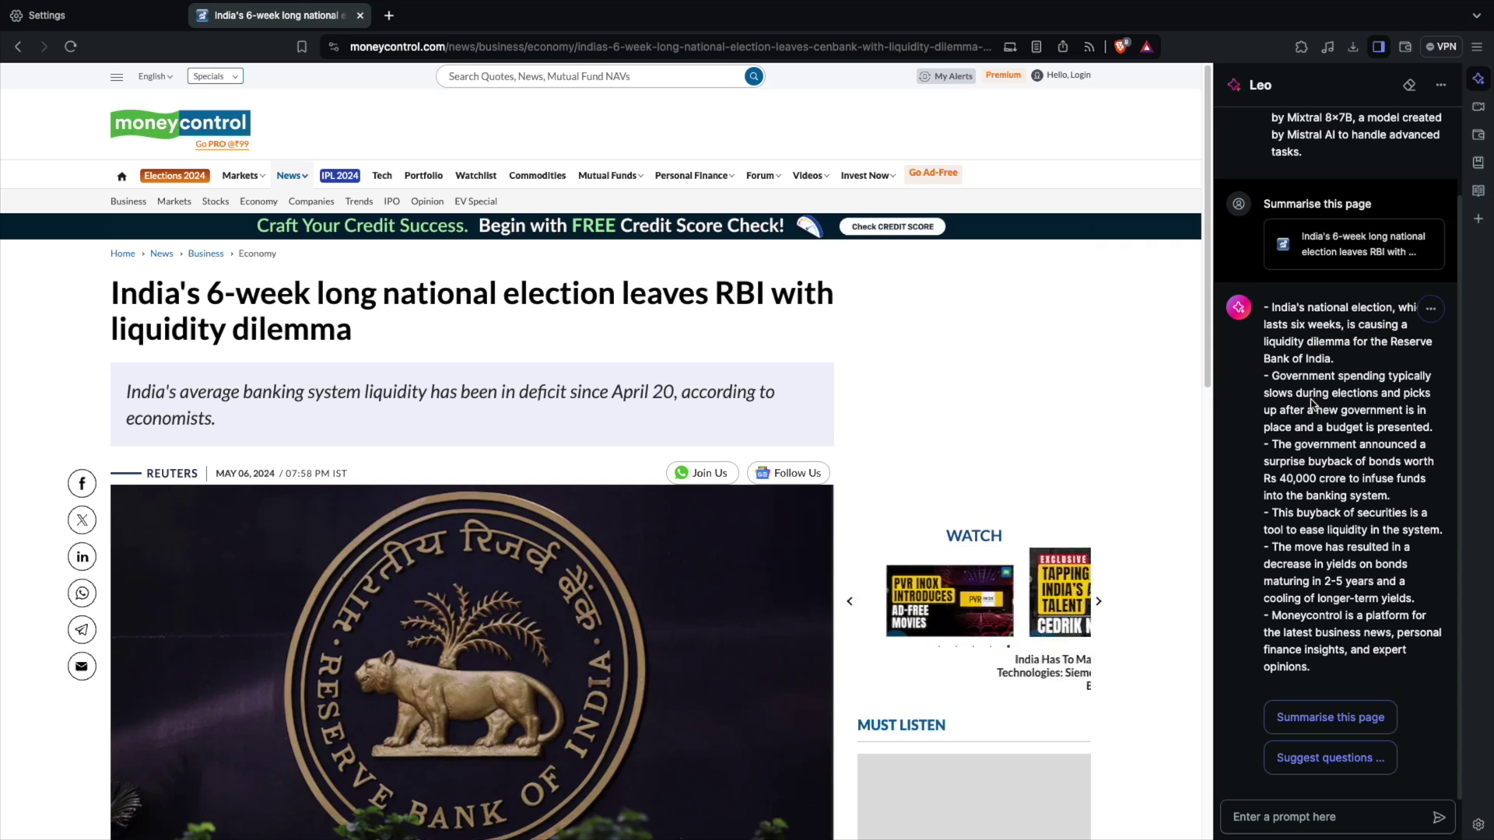
pyautogui.moveTo(1292, 312); pyautogui.dragTo(1327, 342)
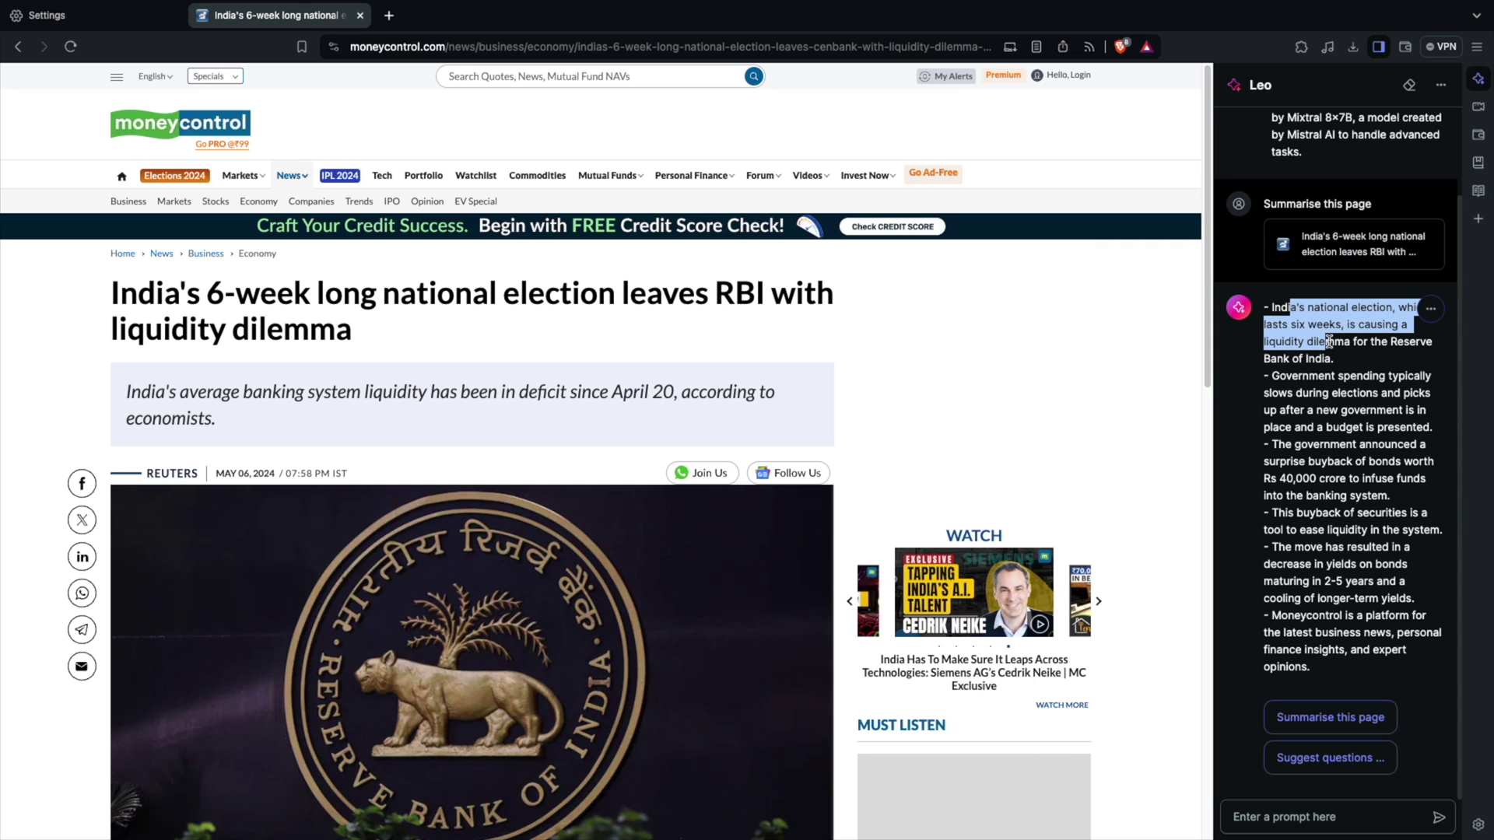
pyautogui.click(1326, 372)
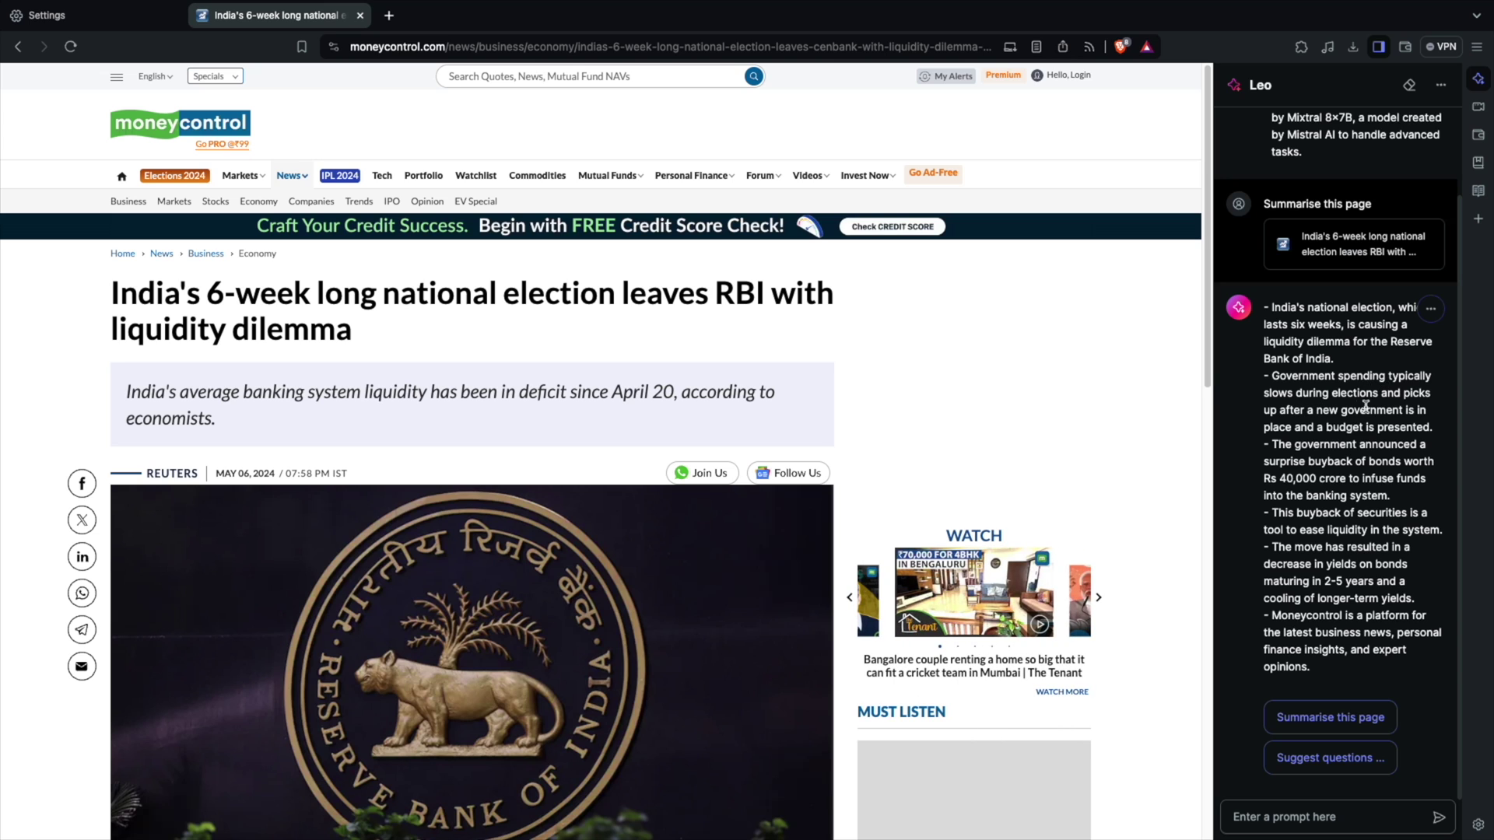
pyautogui.moveTo(1379, 412); pyautogui.dragTo(1342, 424)
pyautogui.click(1330, 452)
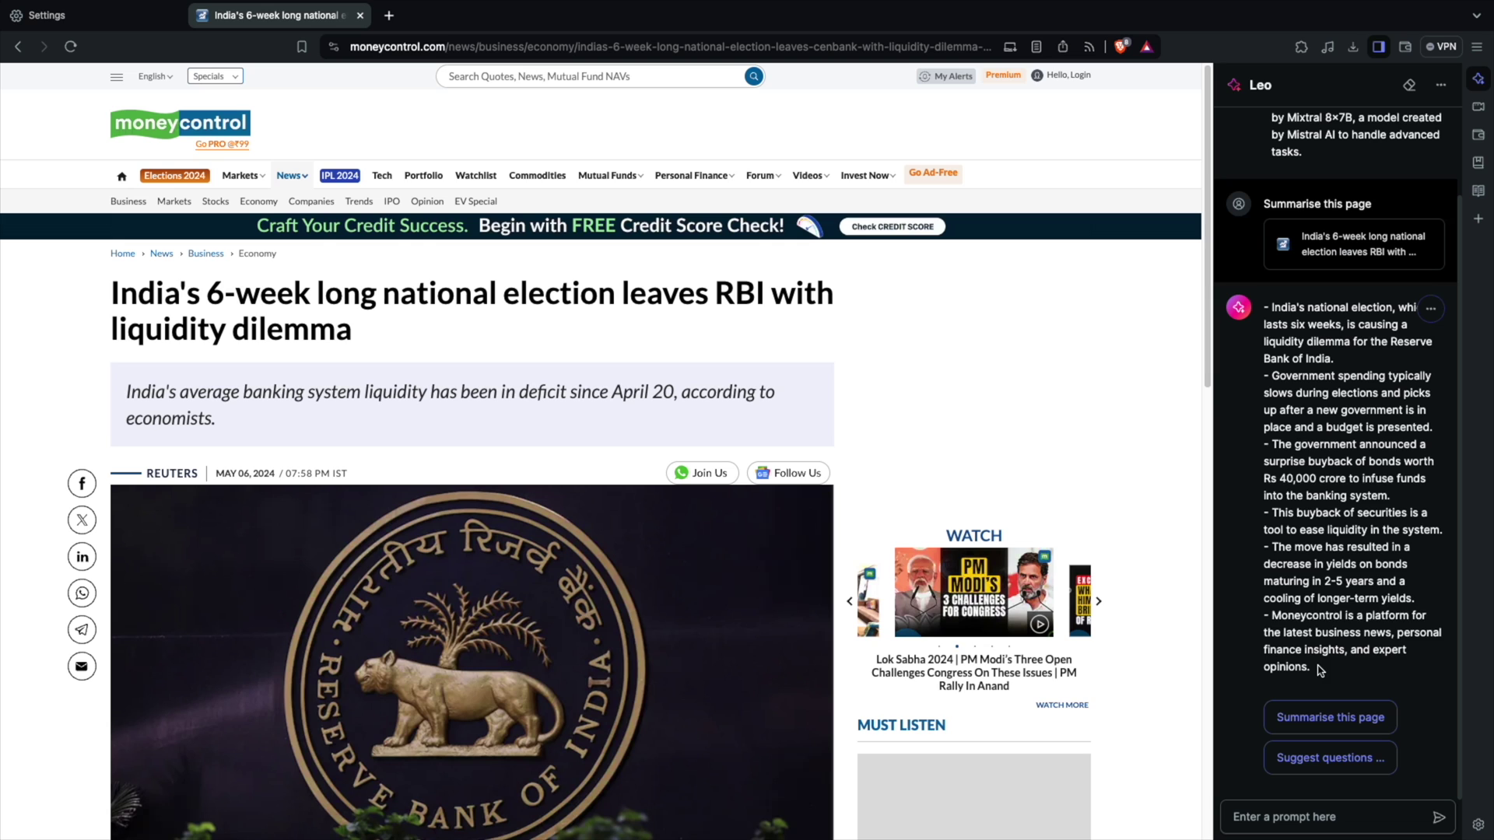
pyautogui.moveTo(1321, 671); pyautogui.dragTo(1273, 315)
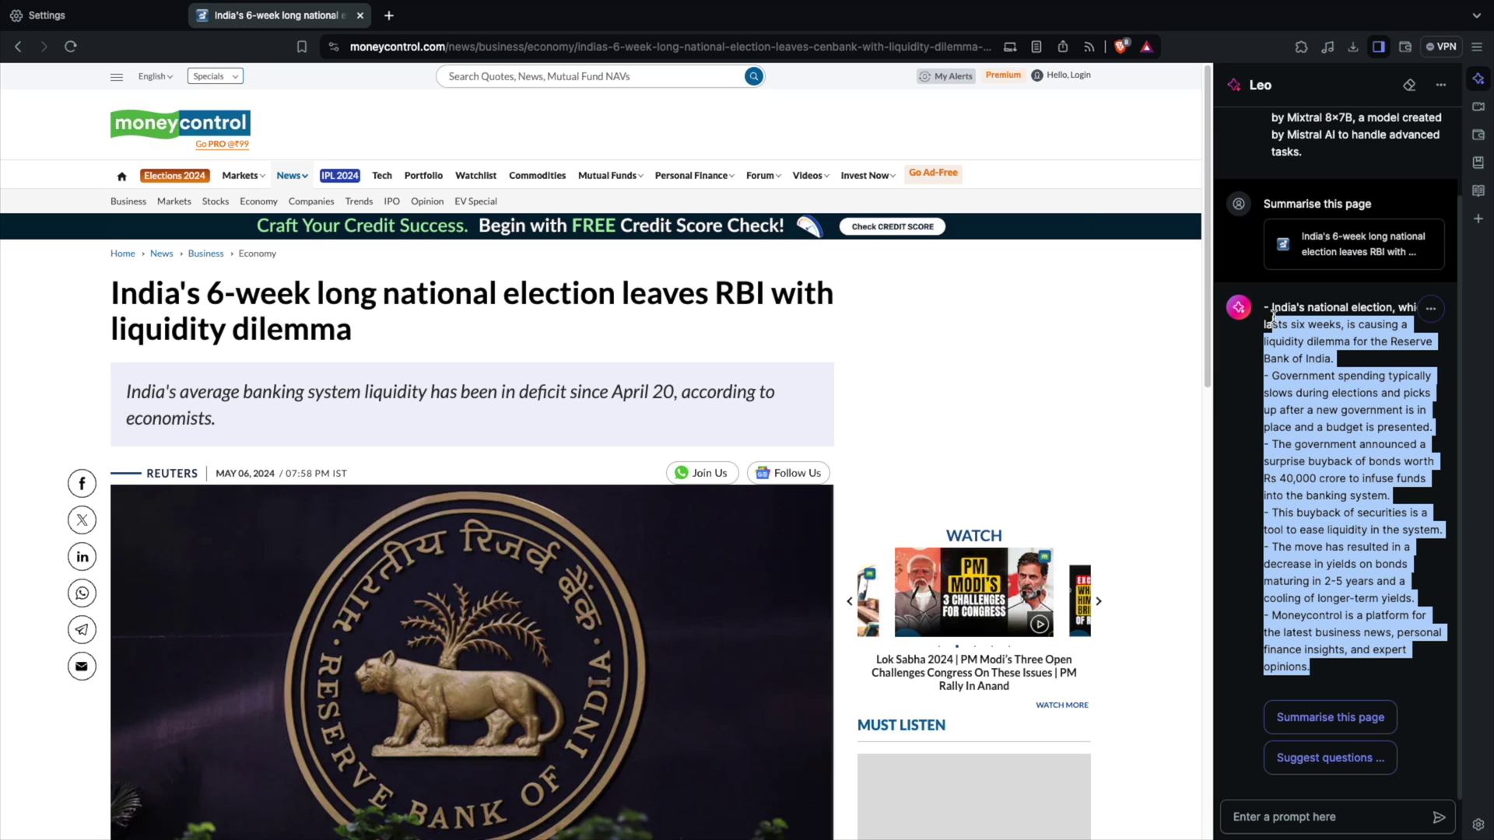
pyautogui.click(1307, 404)
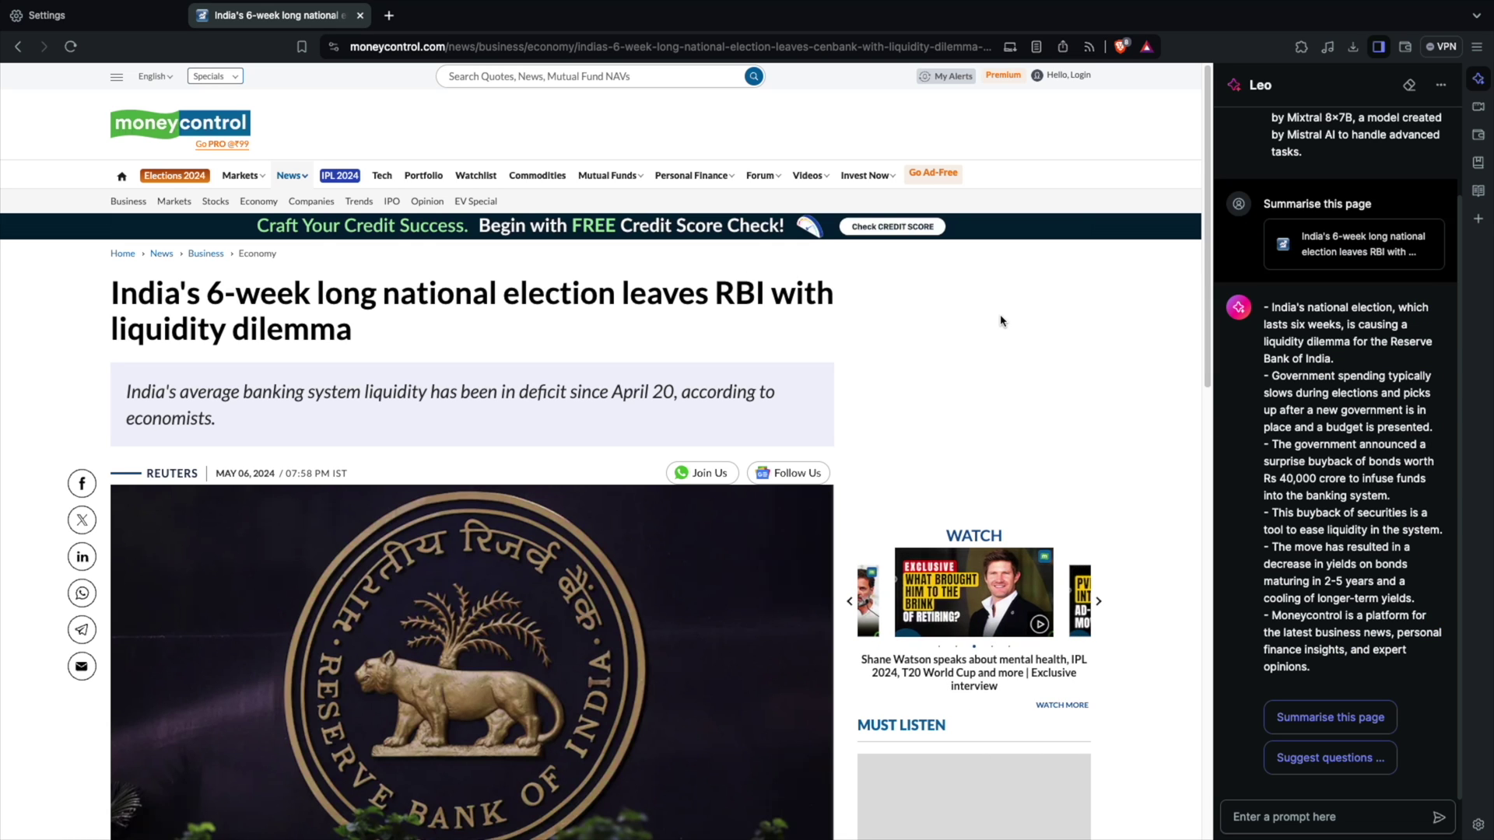
# Select Leo's entire summary from the first bullet downward
pyautogui.scroll(-10, 458, 429)
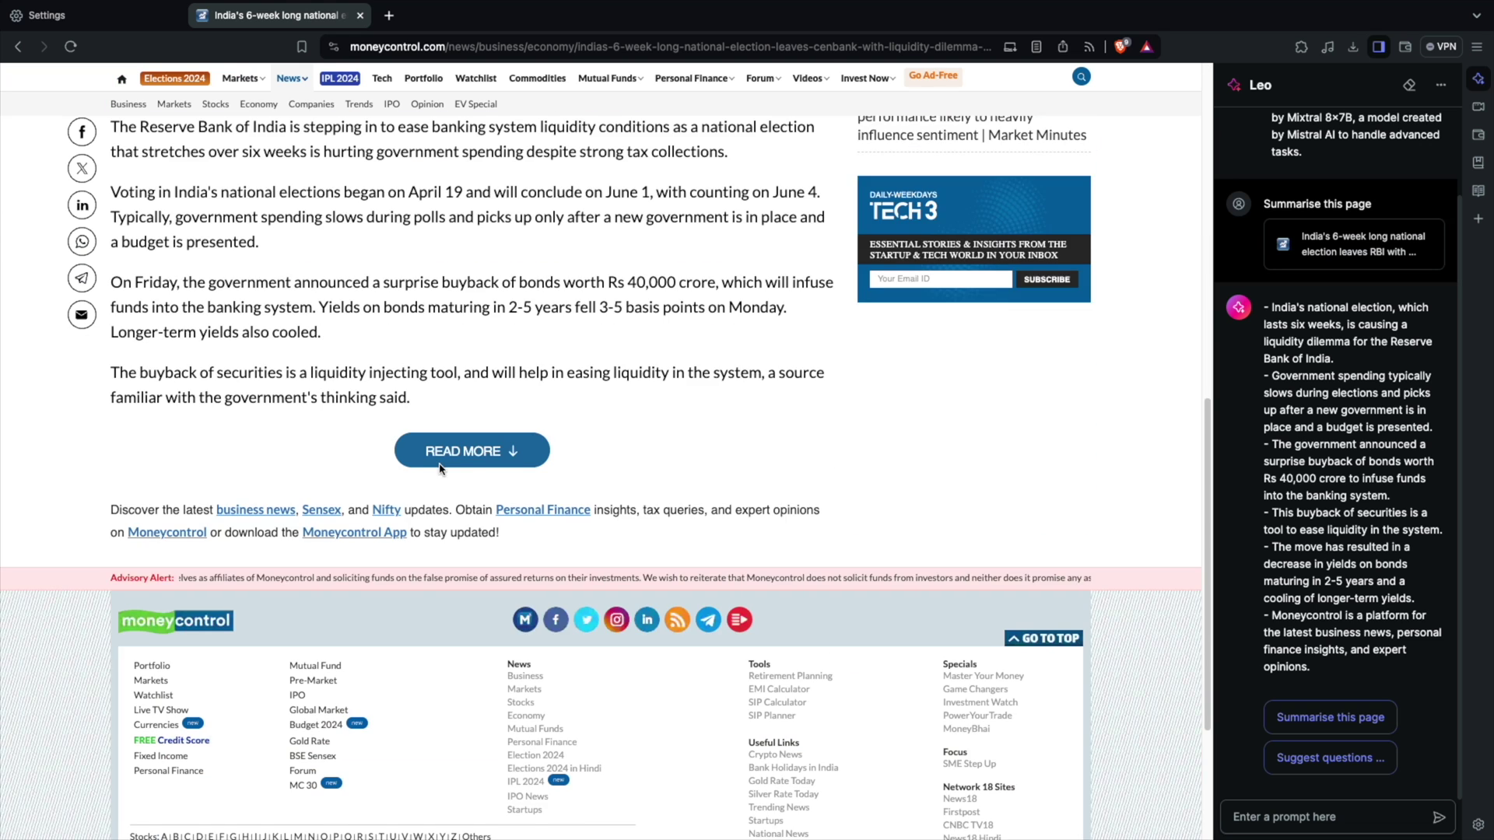
pyautogui.scroll(3, 683, 336)
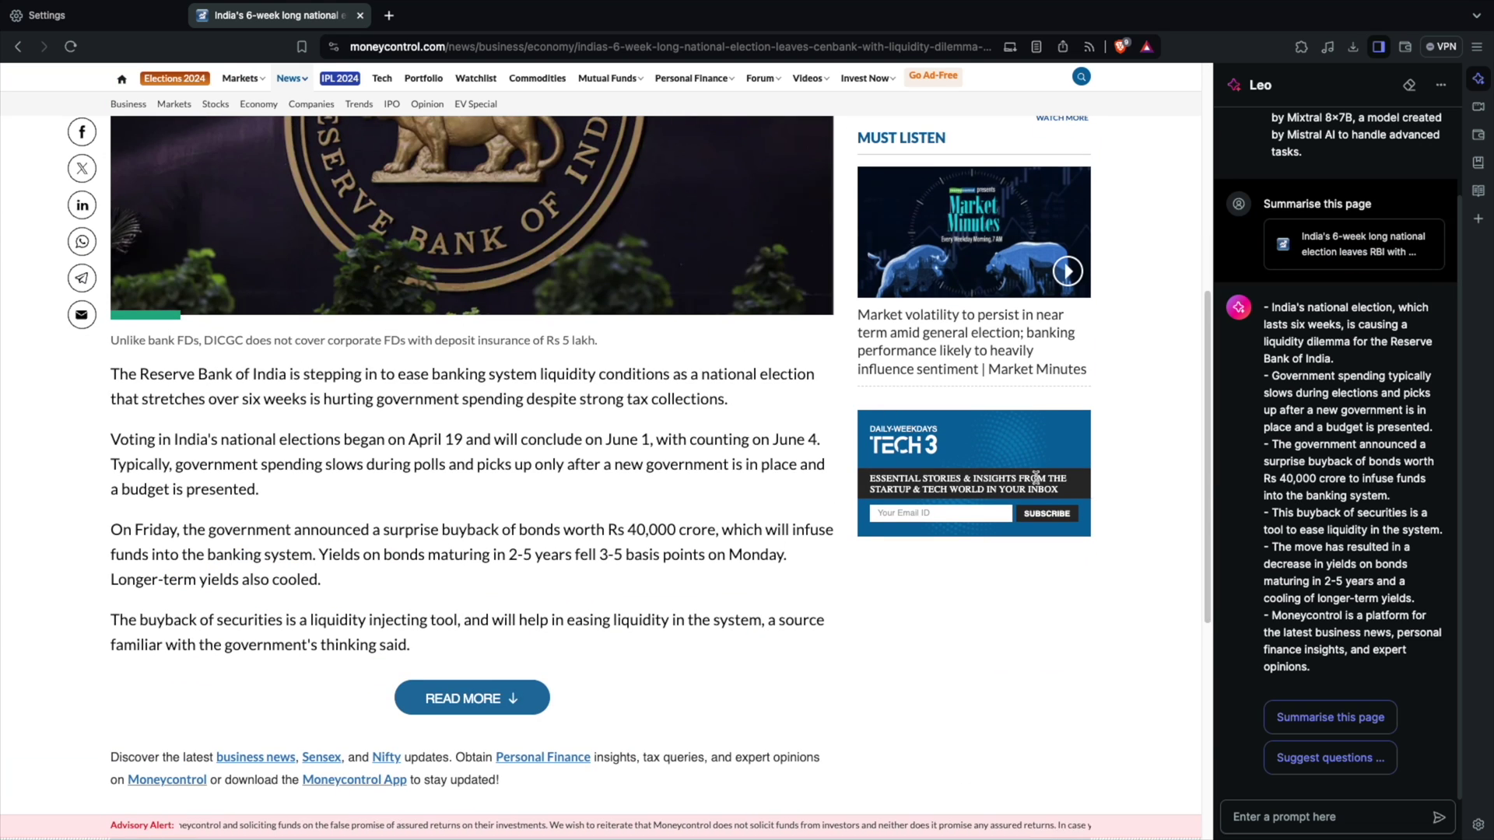
pyautogui.scroll(1, 1309, 420)
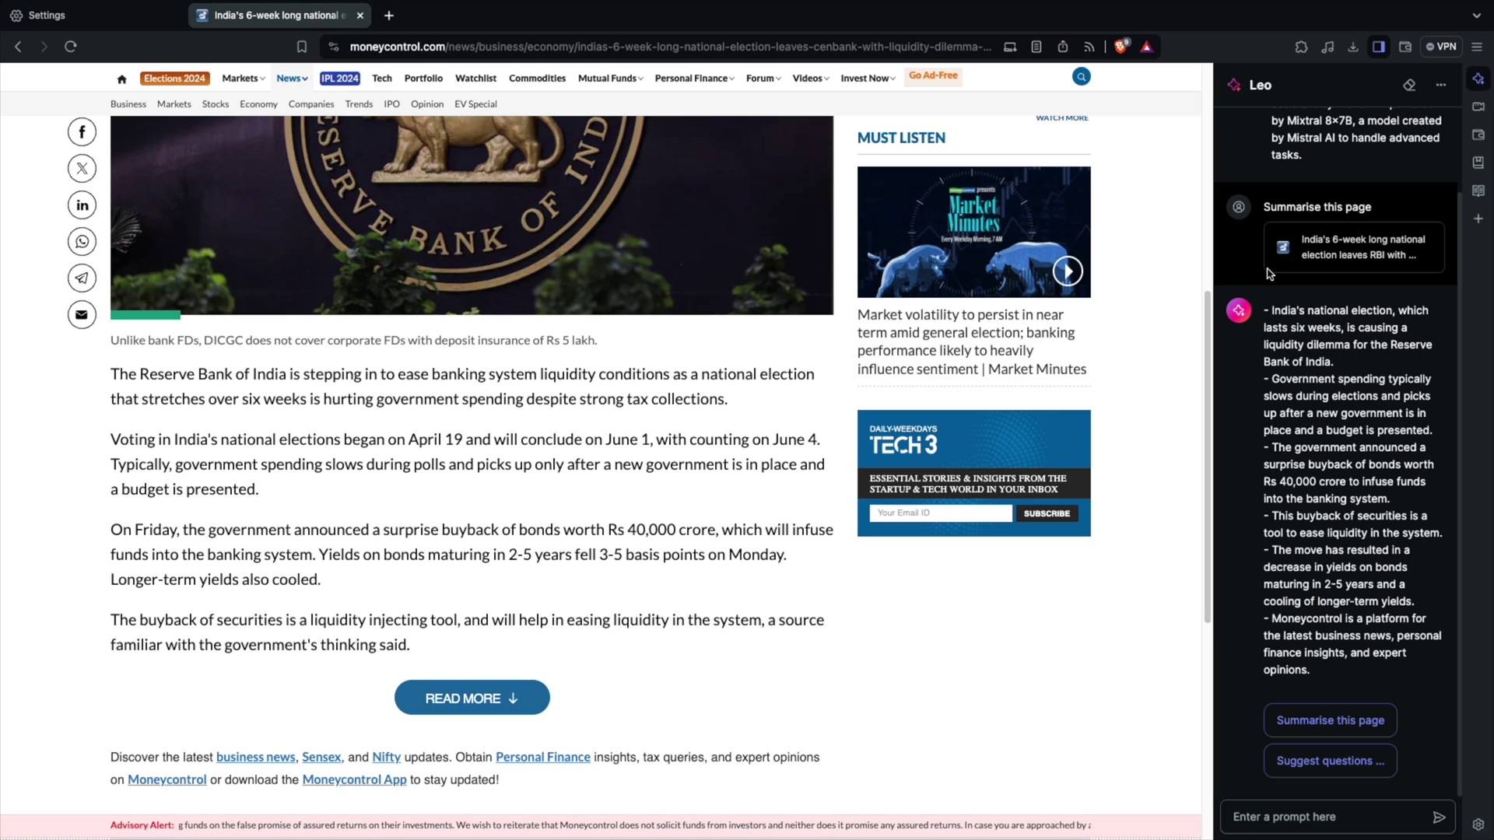
pyautogui.moveTo(1263, 310); pyautogui.dragTo(1323, 675)
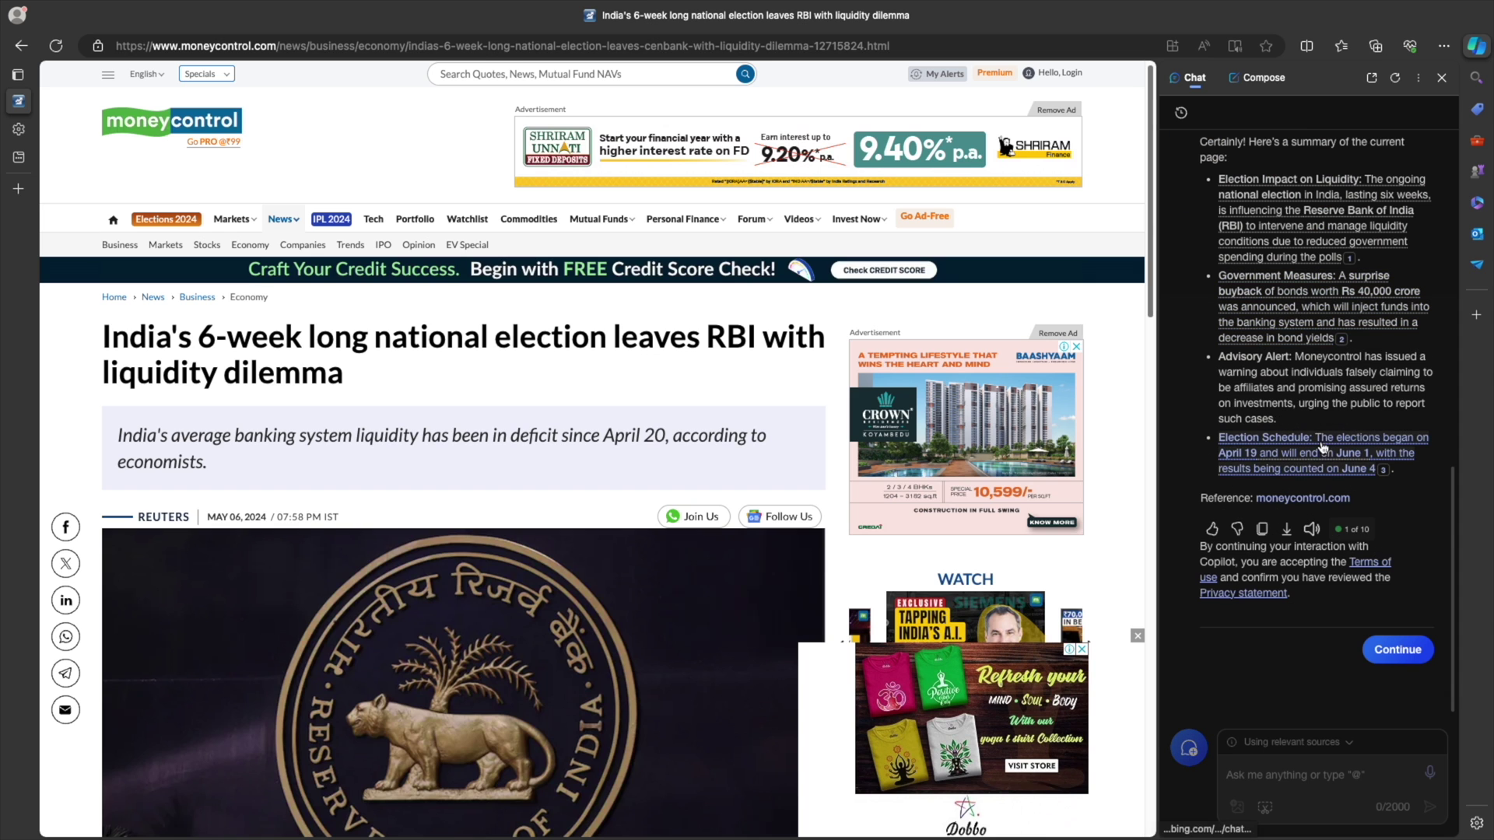
# Read through Copilot's summary, comparing it briefly against Leo's summary in Brave
pyautogui.scroll(2, 1339, 569)
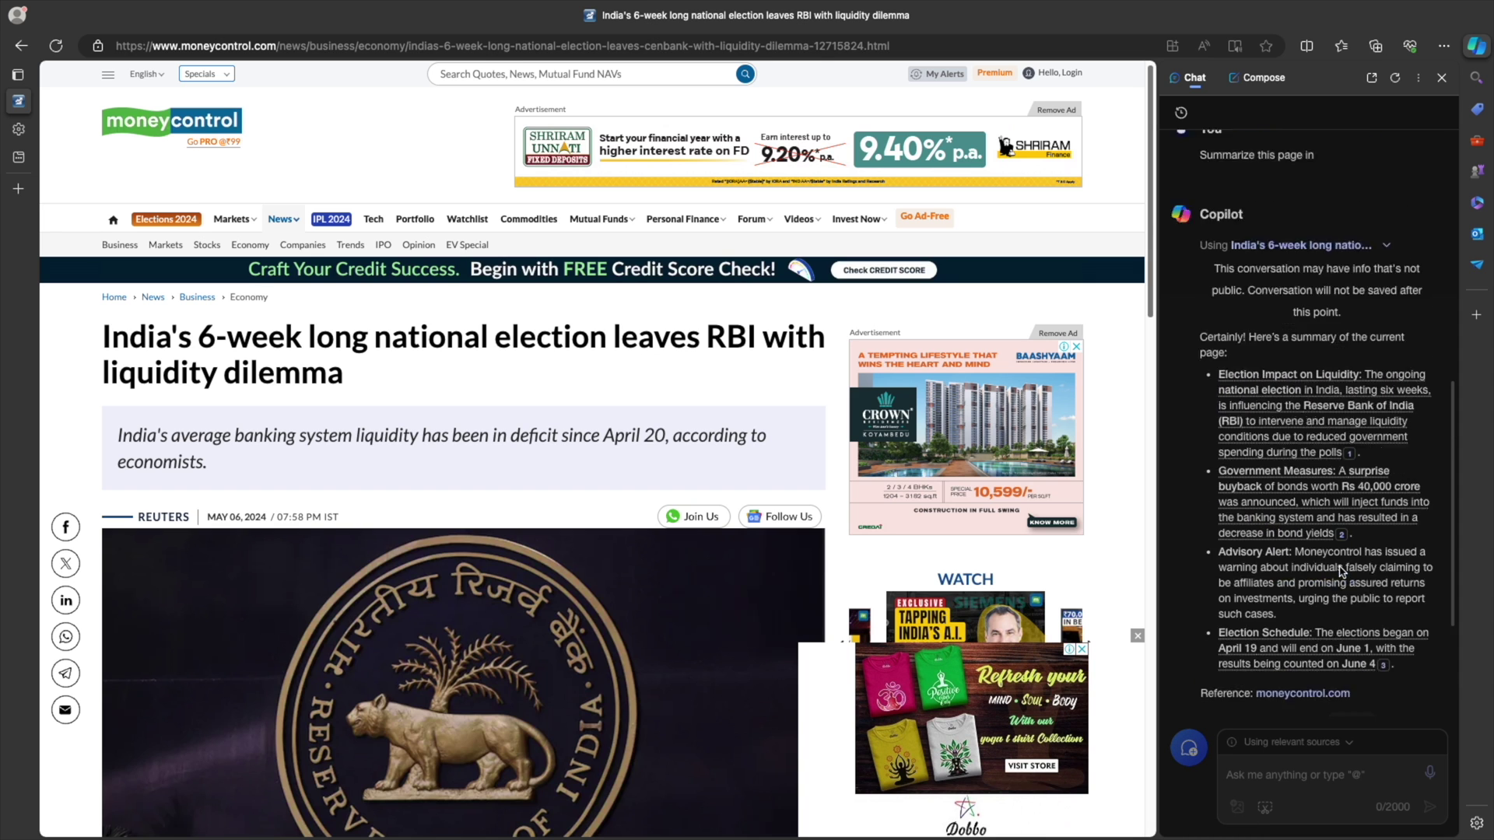
pyautogui.scroll(-1, 1341, 573)
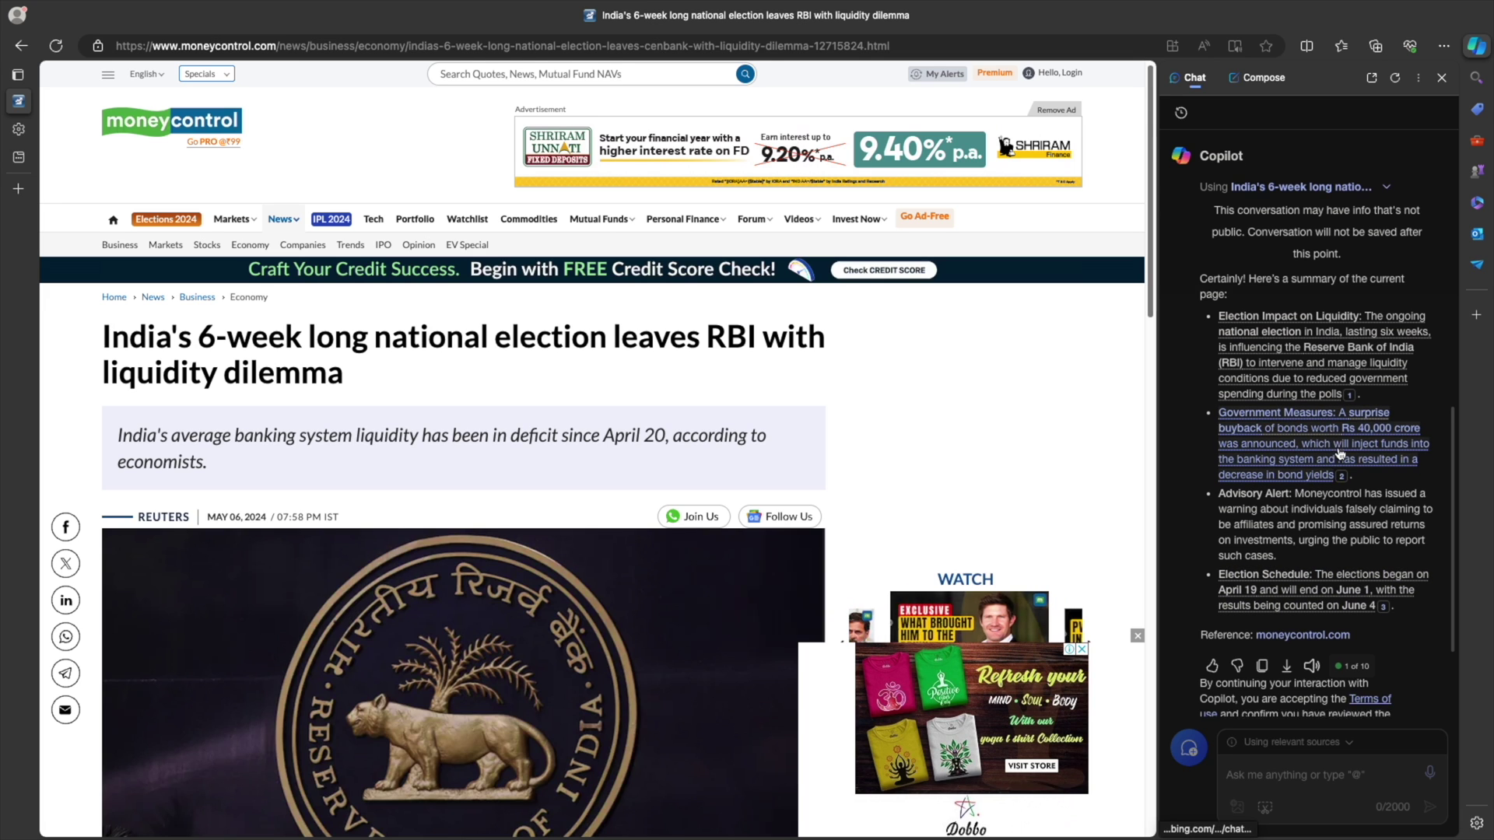
pyautogui.scroll(-1, 1245, 350)
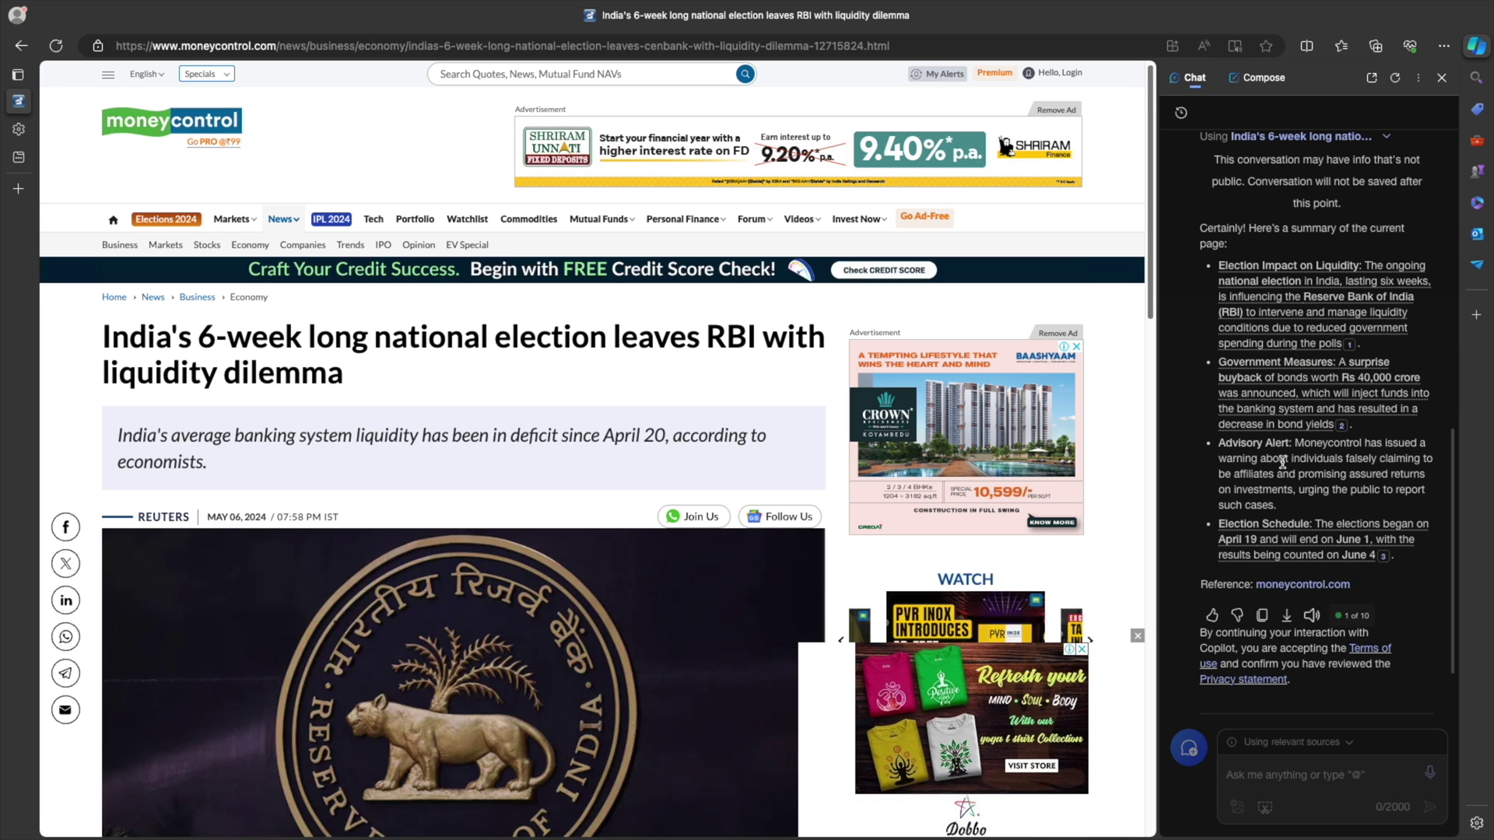
pyautogui.hotkey('ctrl', 'Left')
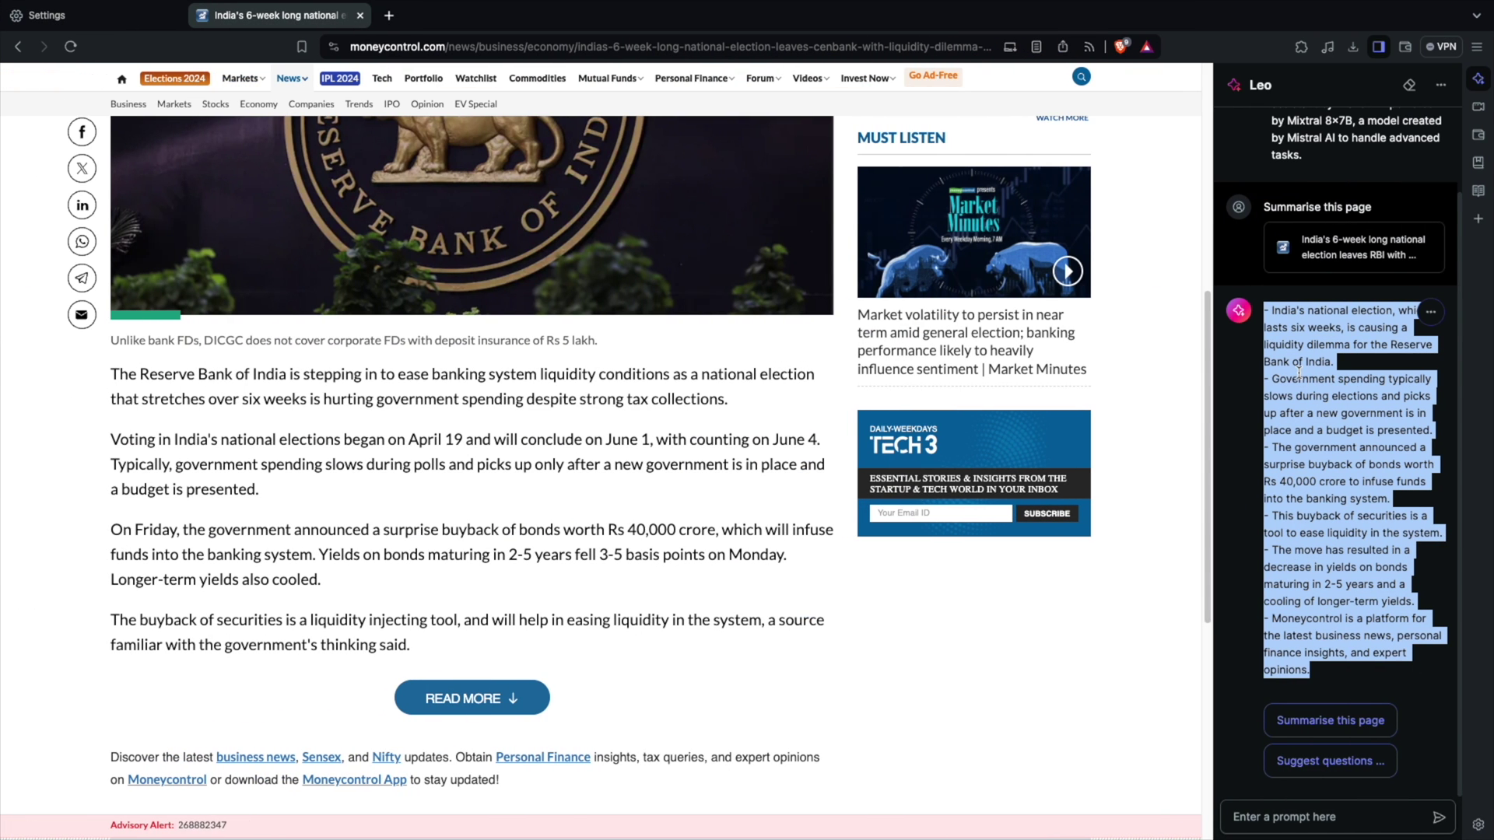
pyautogui.hotkey('ctrl', 'Right')
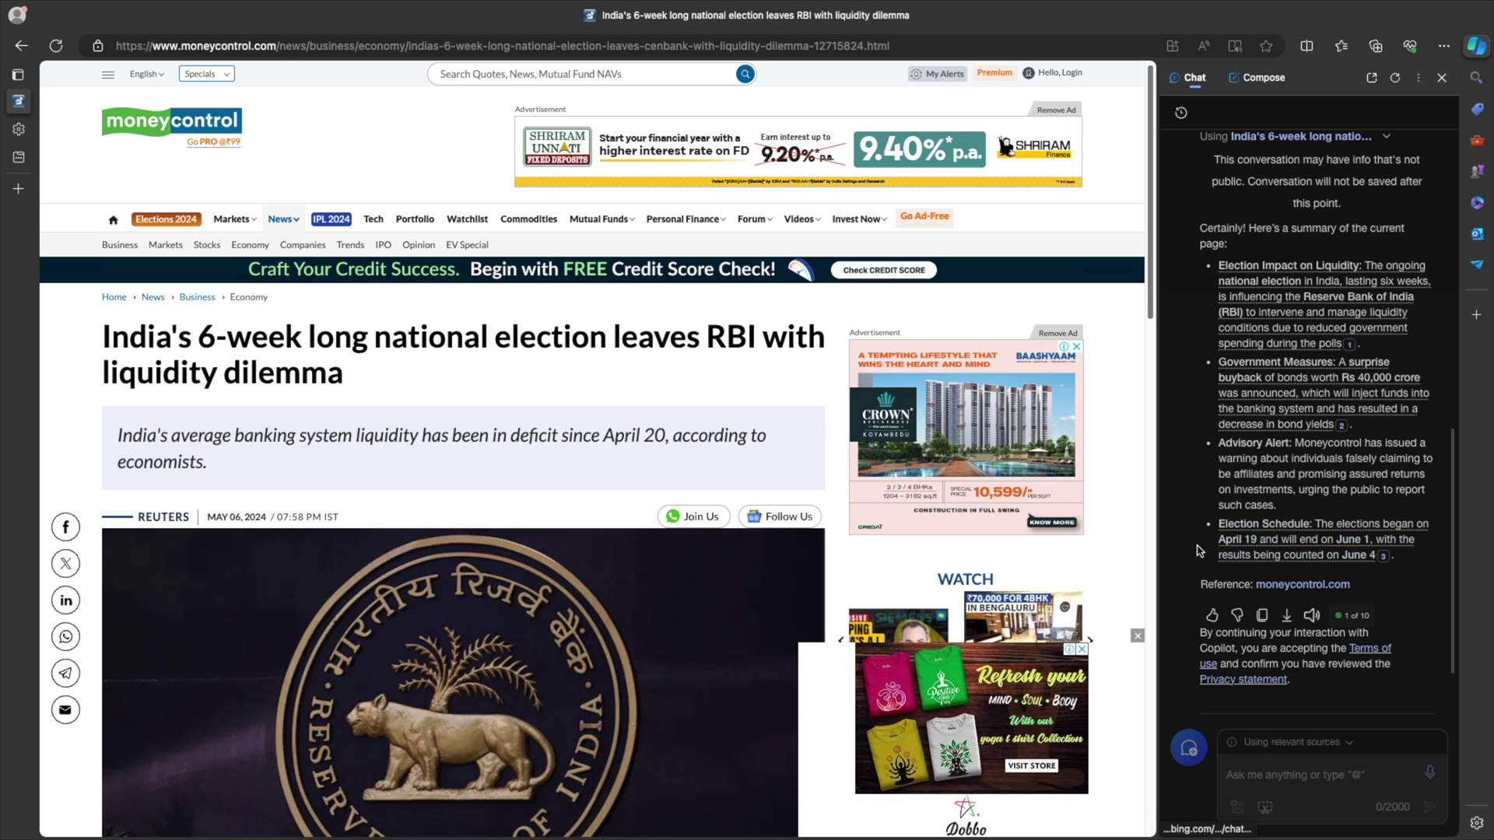
pyautogui.scroll(-1, 1265, 549)
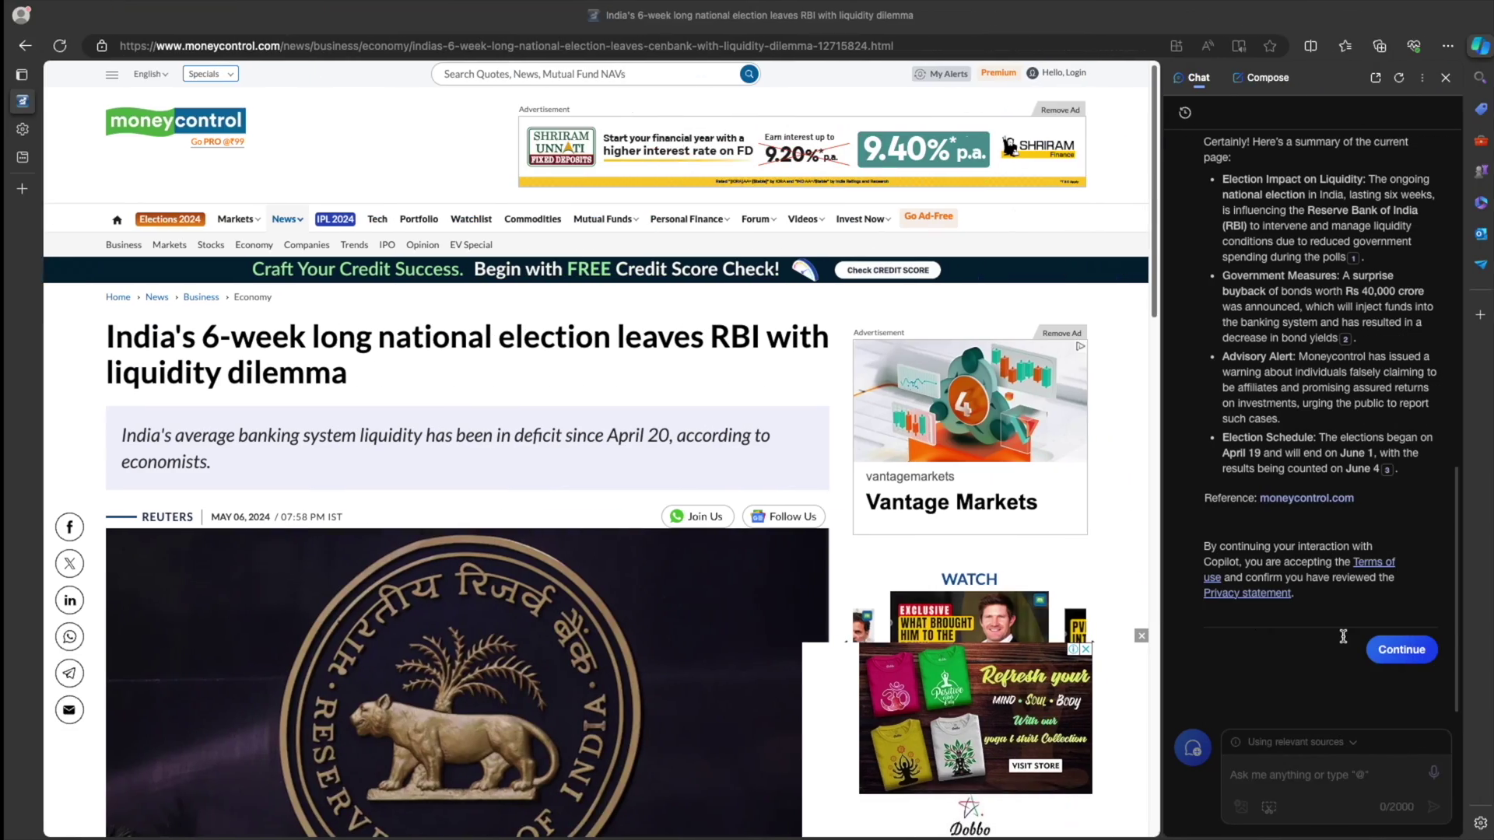
# Accept Copilot's terms with Continue and review the suggested follow-up questions
pyautogui.click(1377, 649)
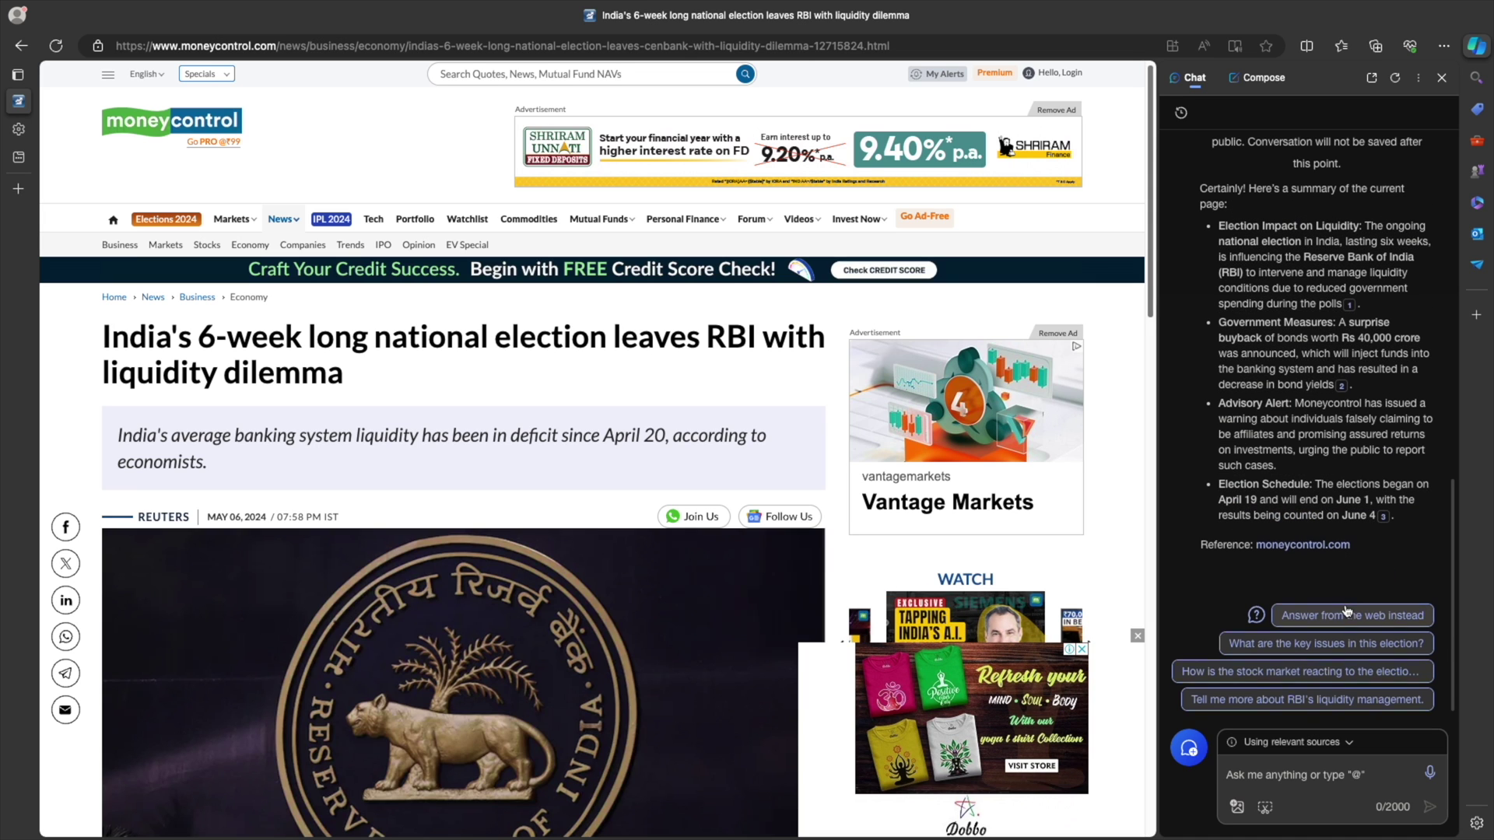
pyautogui.scroll(5, 1348, 610)
pyautogui.scroll(10, 1347, 609)
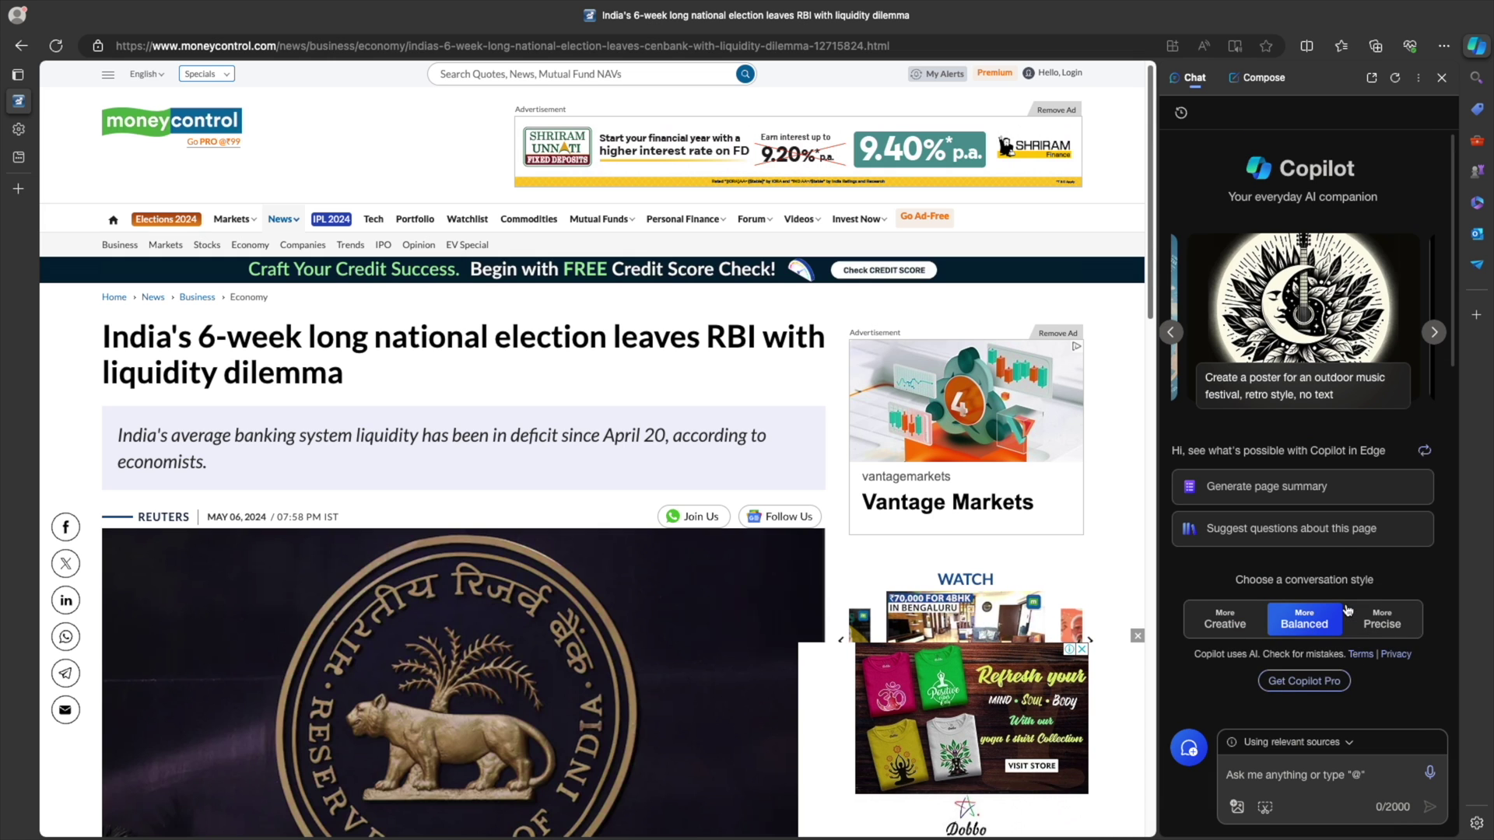
pyautogui.scroll(-4, 1292, 280)
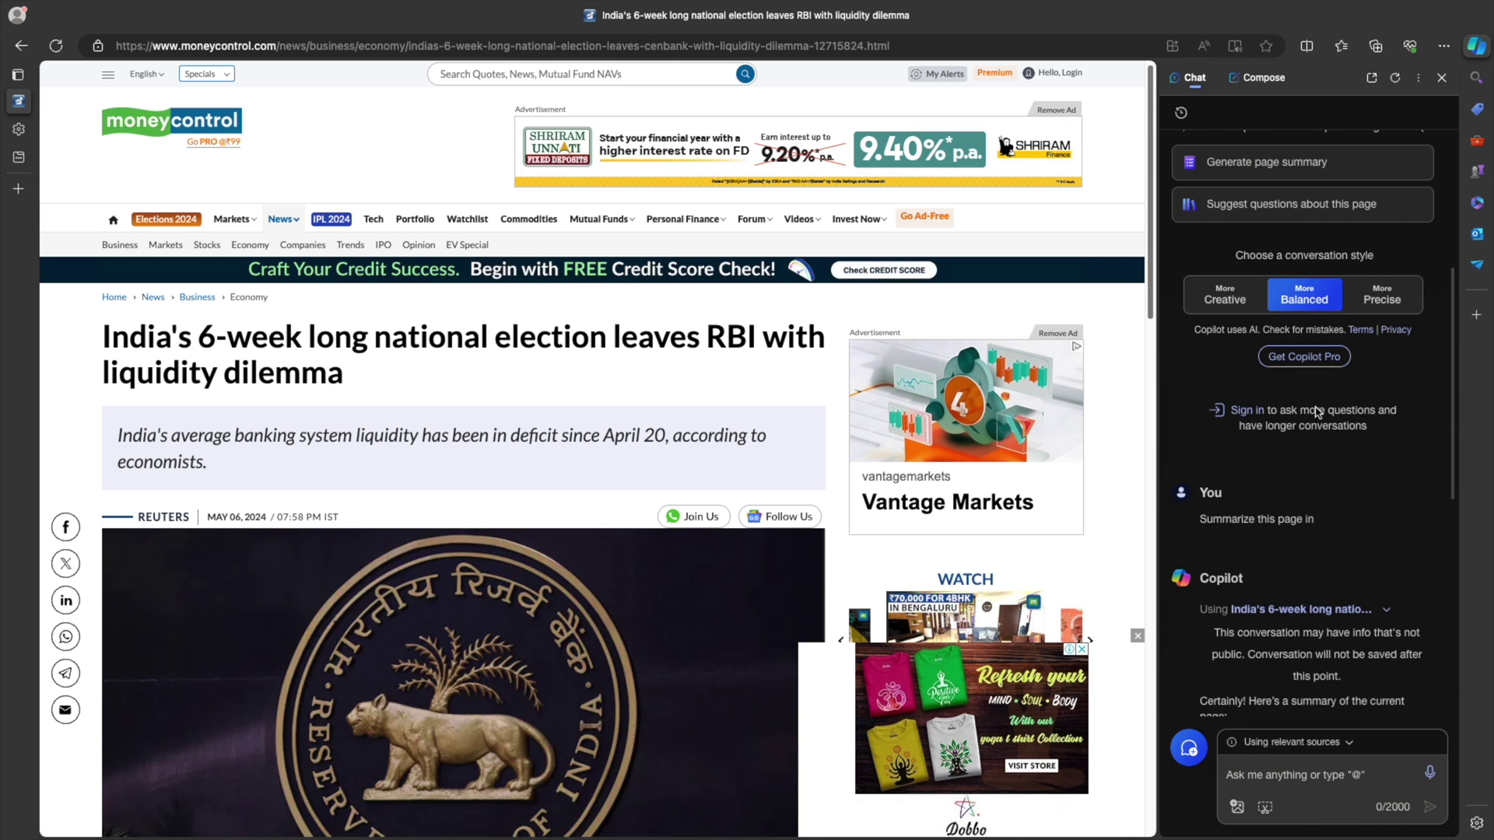
pyautogui.scroll(4, 1317, 413)
pyautogui.scroll(-8, 1320, 350)
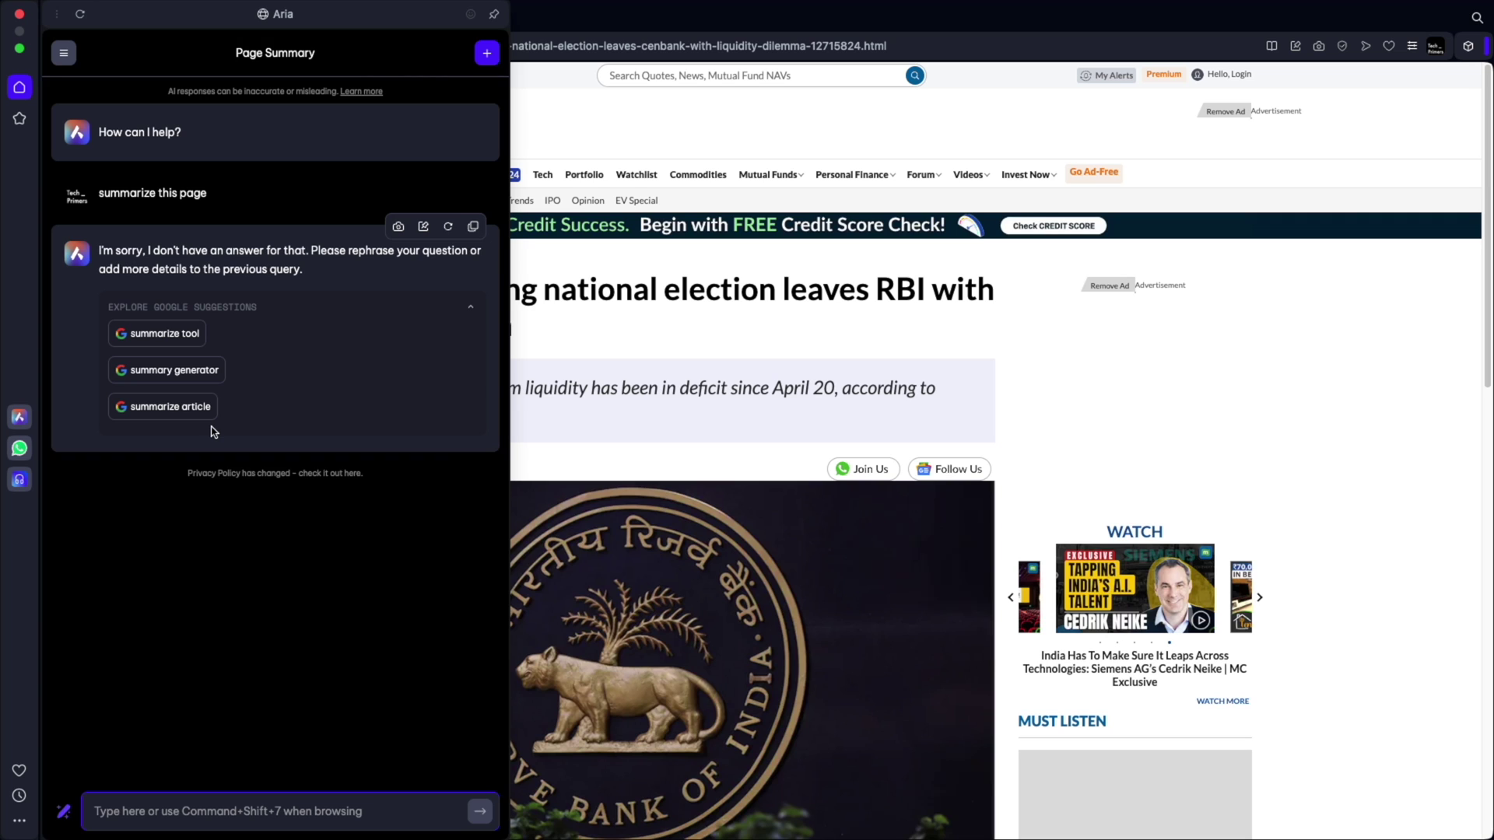
# Ask Aria 'summarize the webpage i'm looking at', then close the Aria panel
pyautogui.write('summarize the webpage')
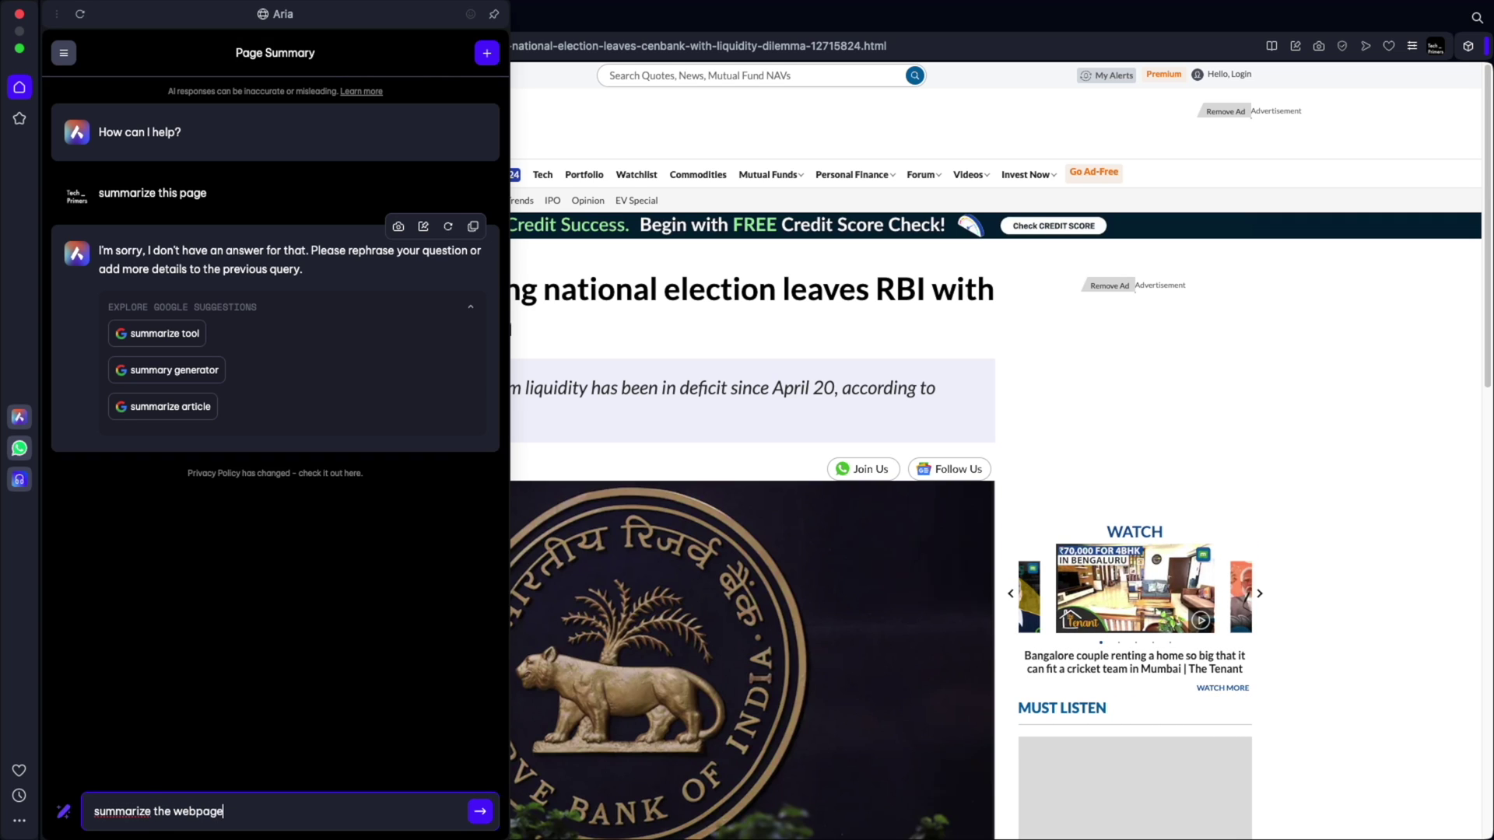
pyautogui.write(" i'm lo")
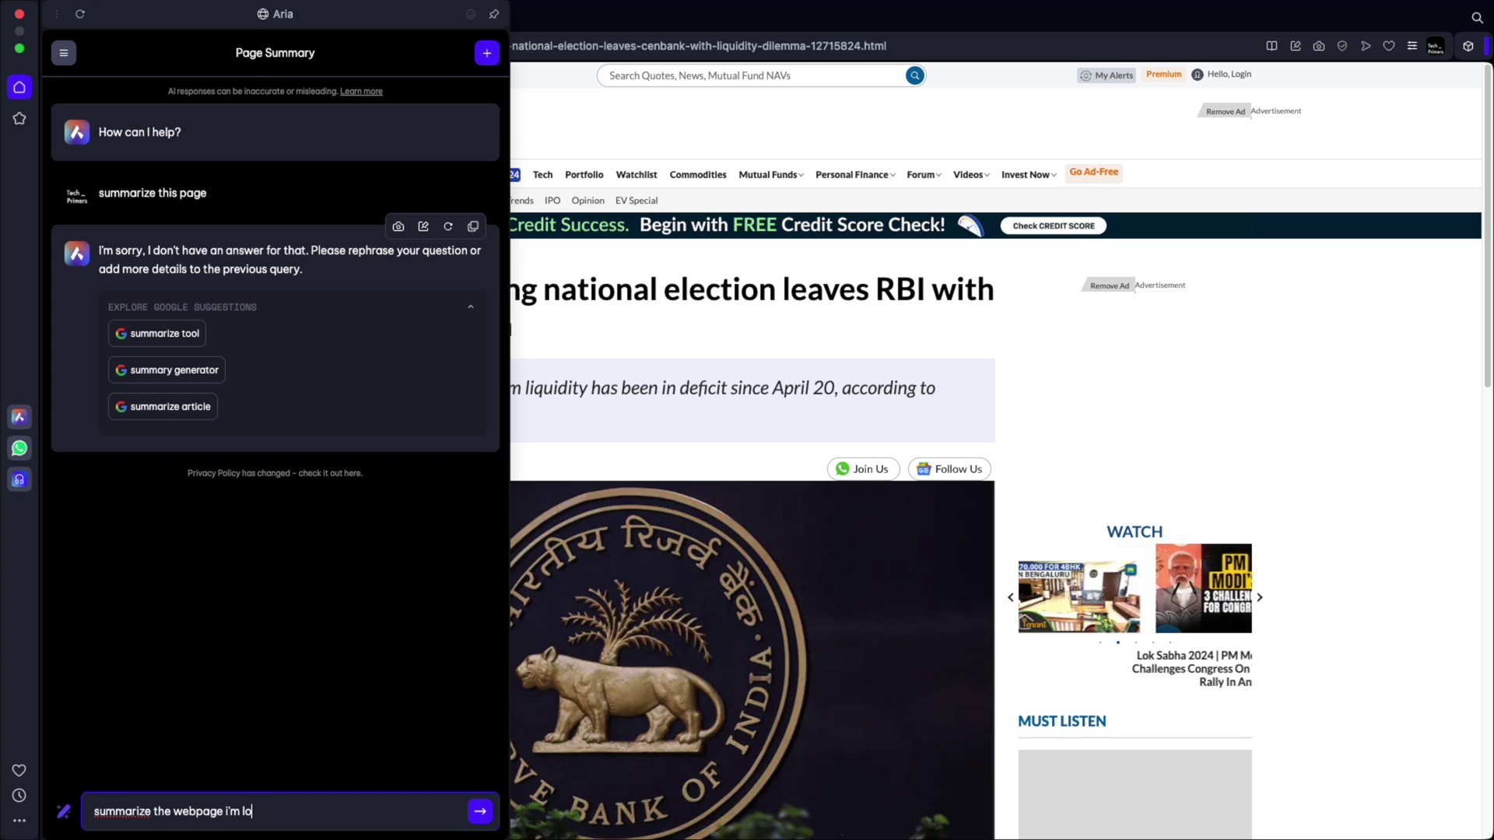
pyautogui.write('oking')
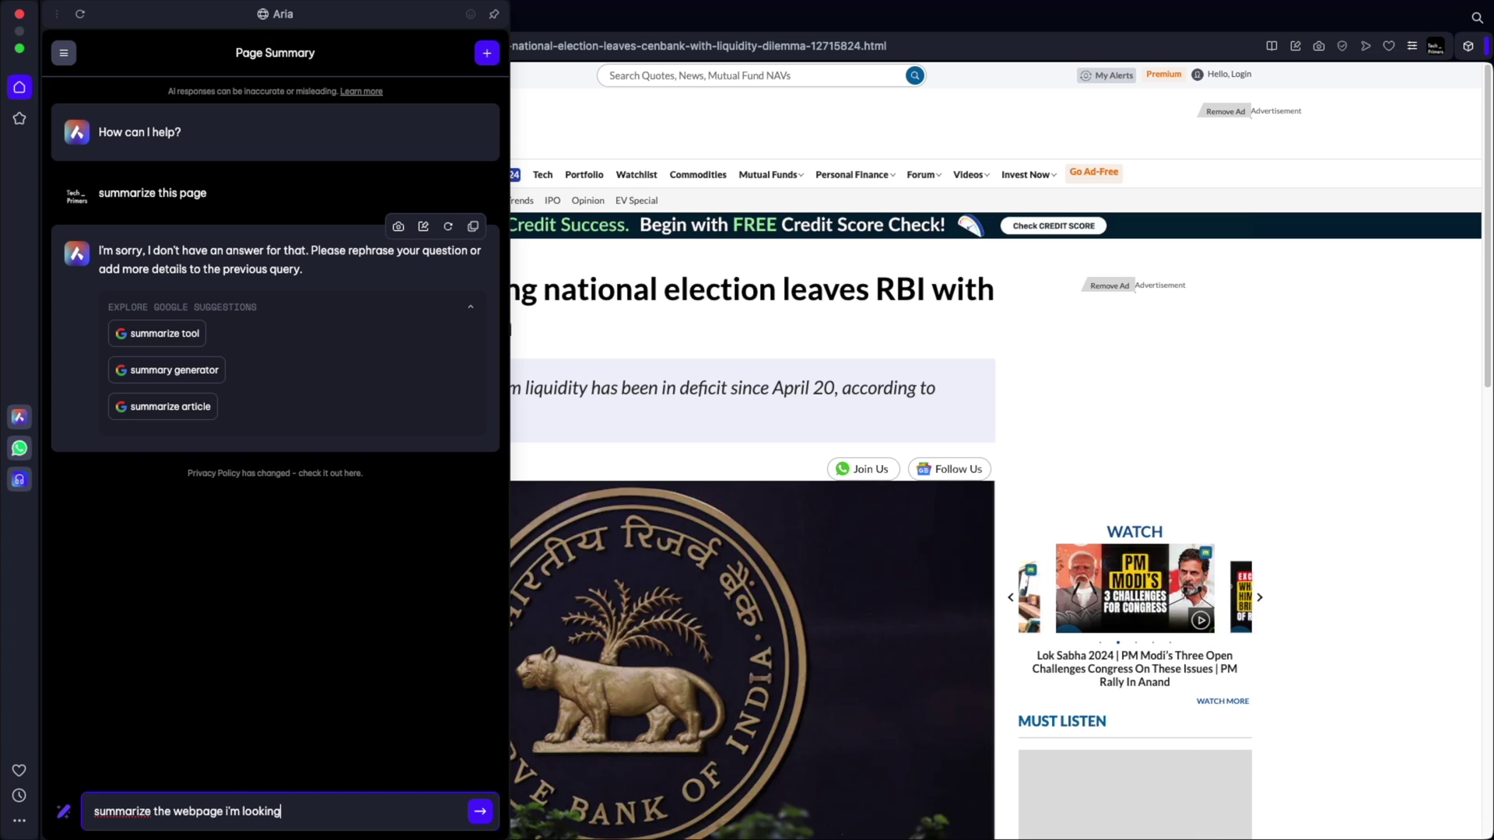
pyautogui.write(' at')
pyautogui.press('Return')
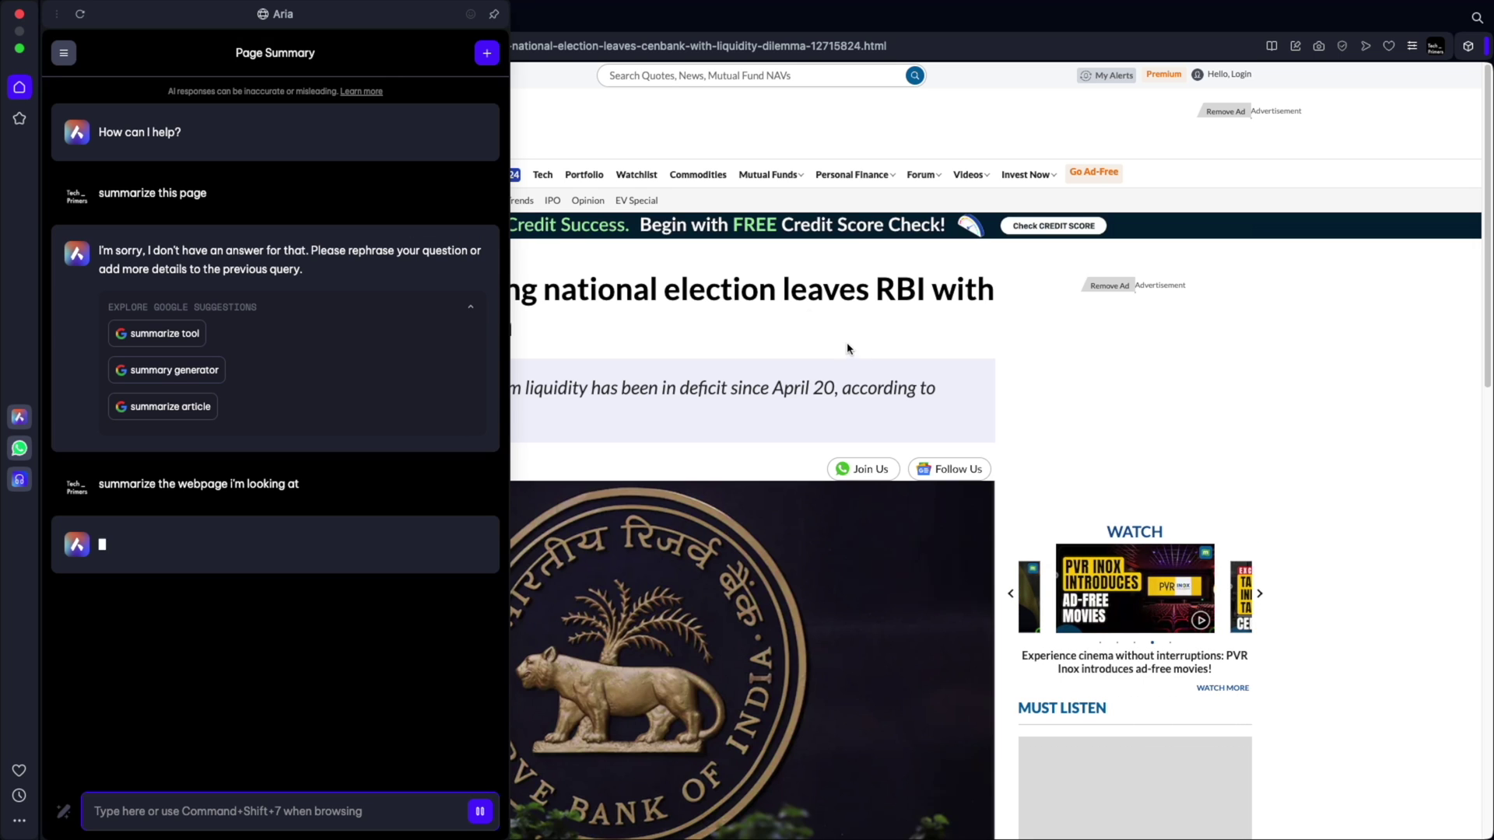
pyautogui.click(809, 312)
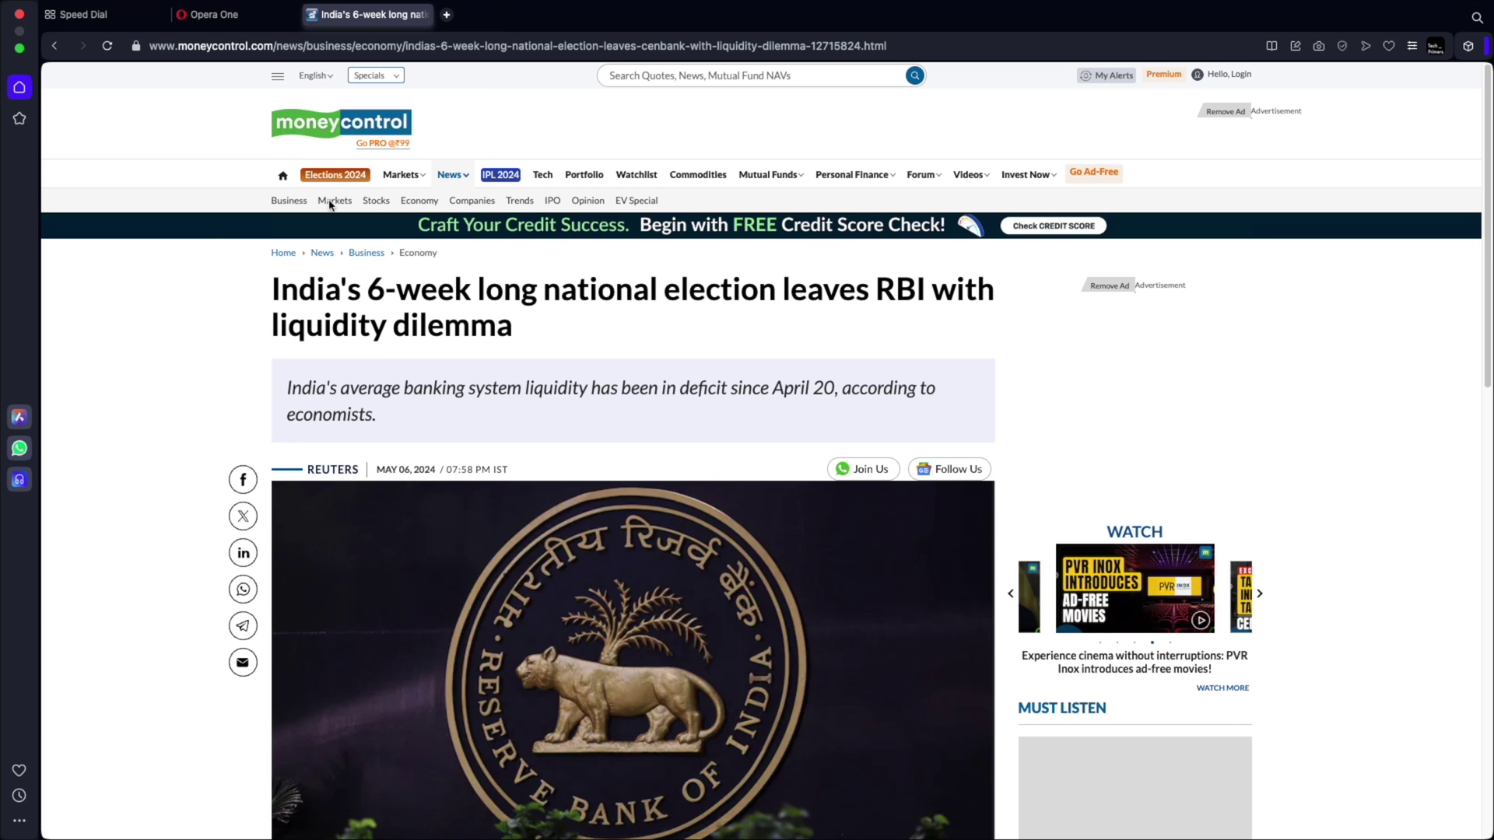
# Reopen Aria and resend the copied 'summarize the webpage i'm looking at' request
pyautogui.click(20, 417)
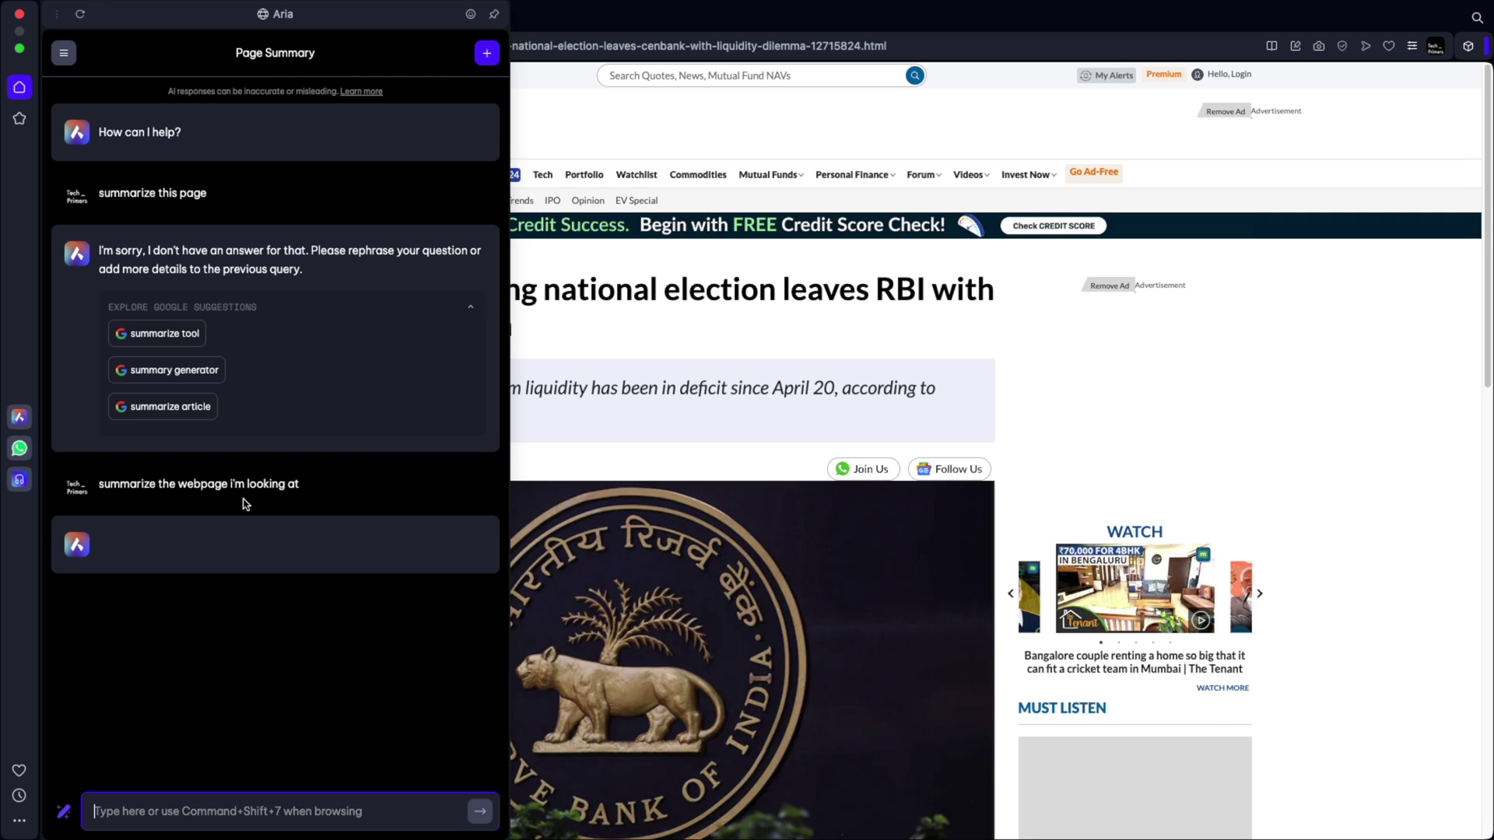
pyautogui.tripleClick(223, 485)
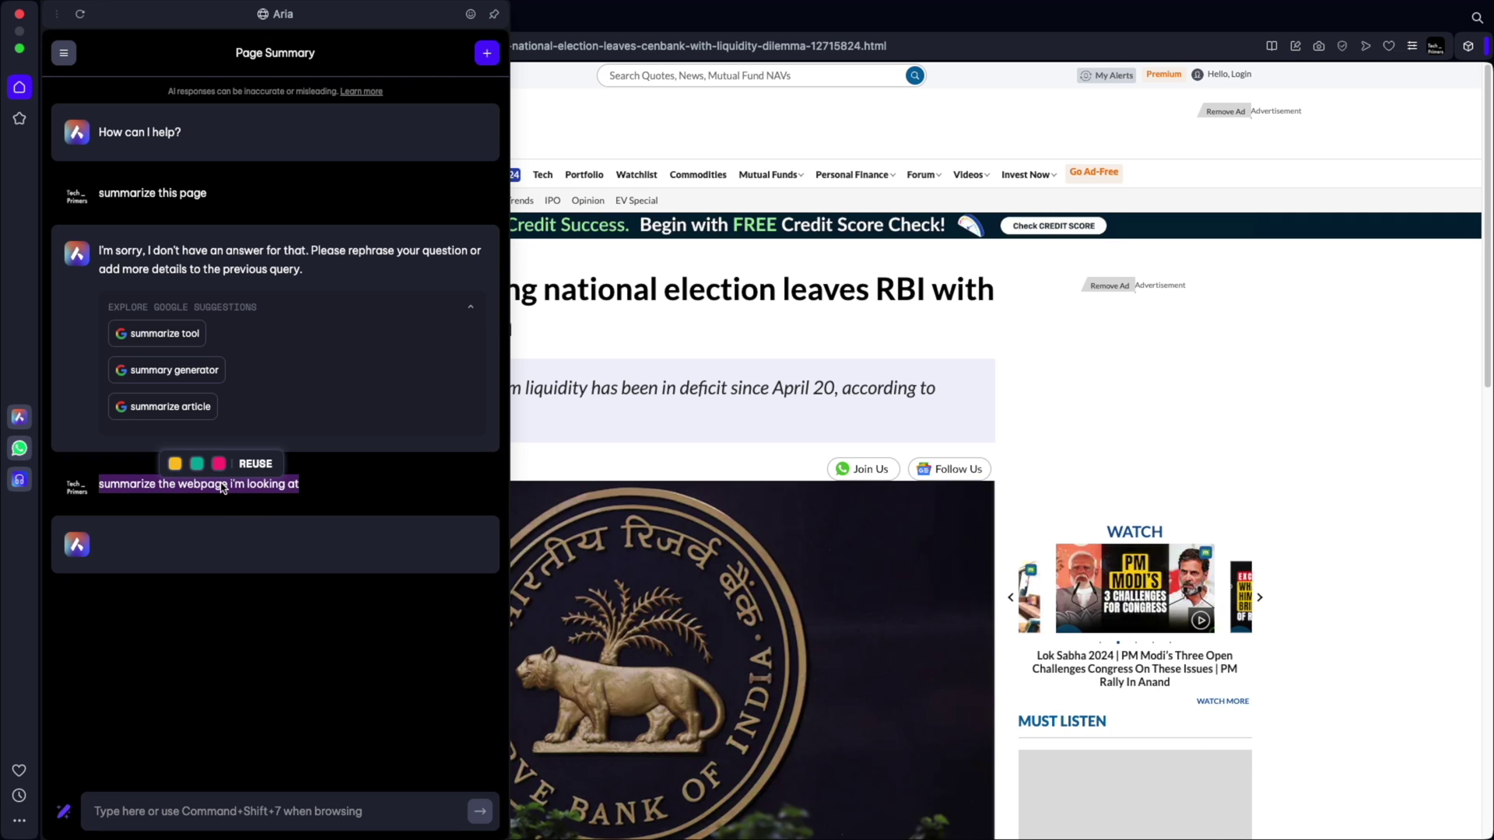
pyautogui.click(233, 814)
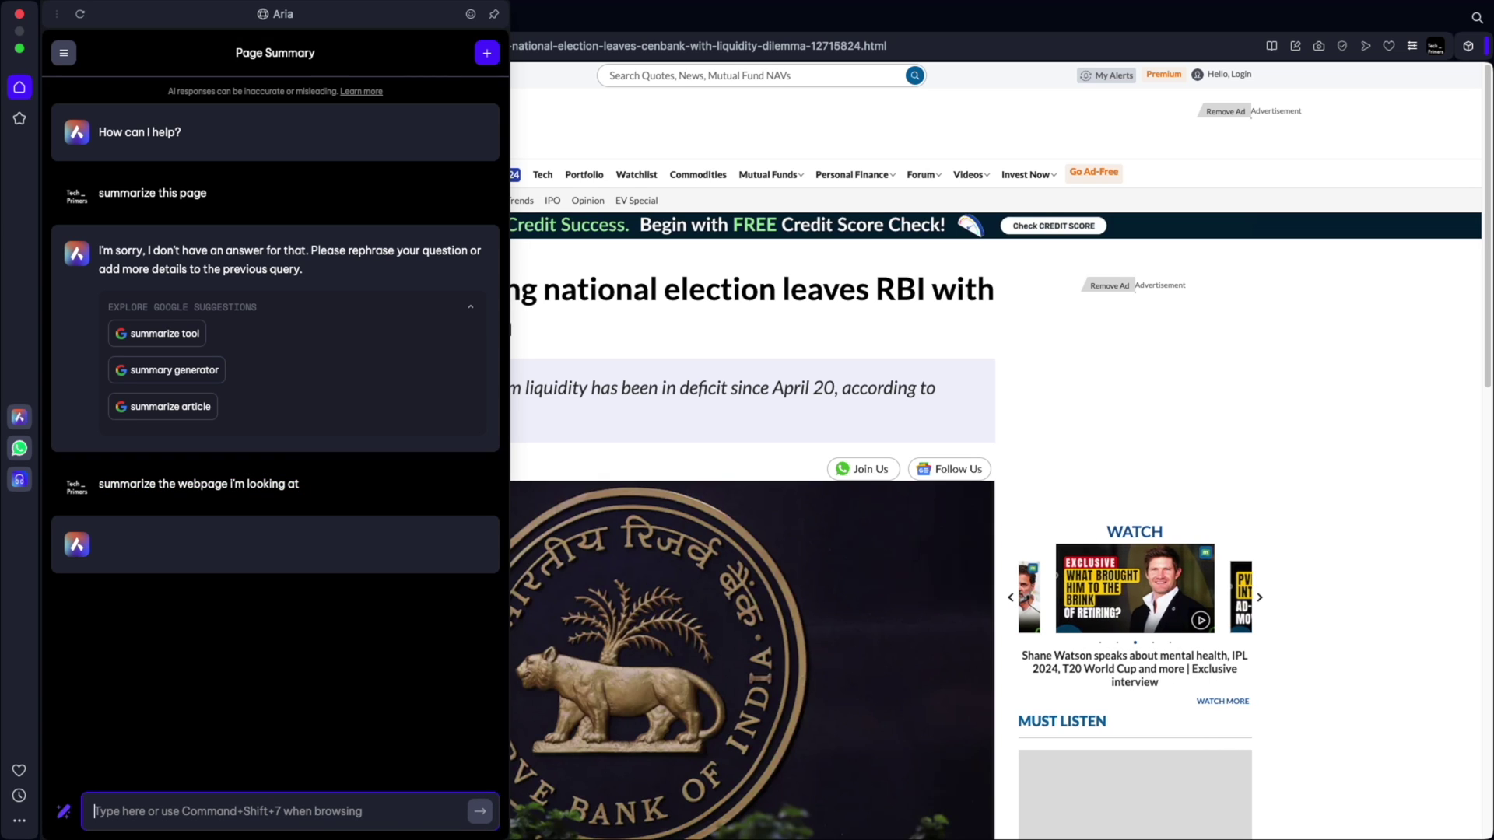
pyautogui.tripleClick(272, 483)
pyautogui.press('super+c')
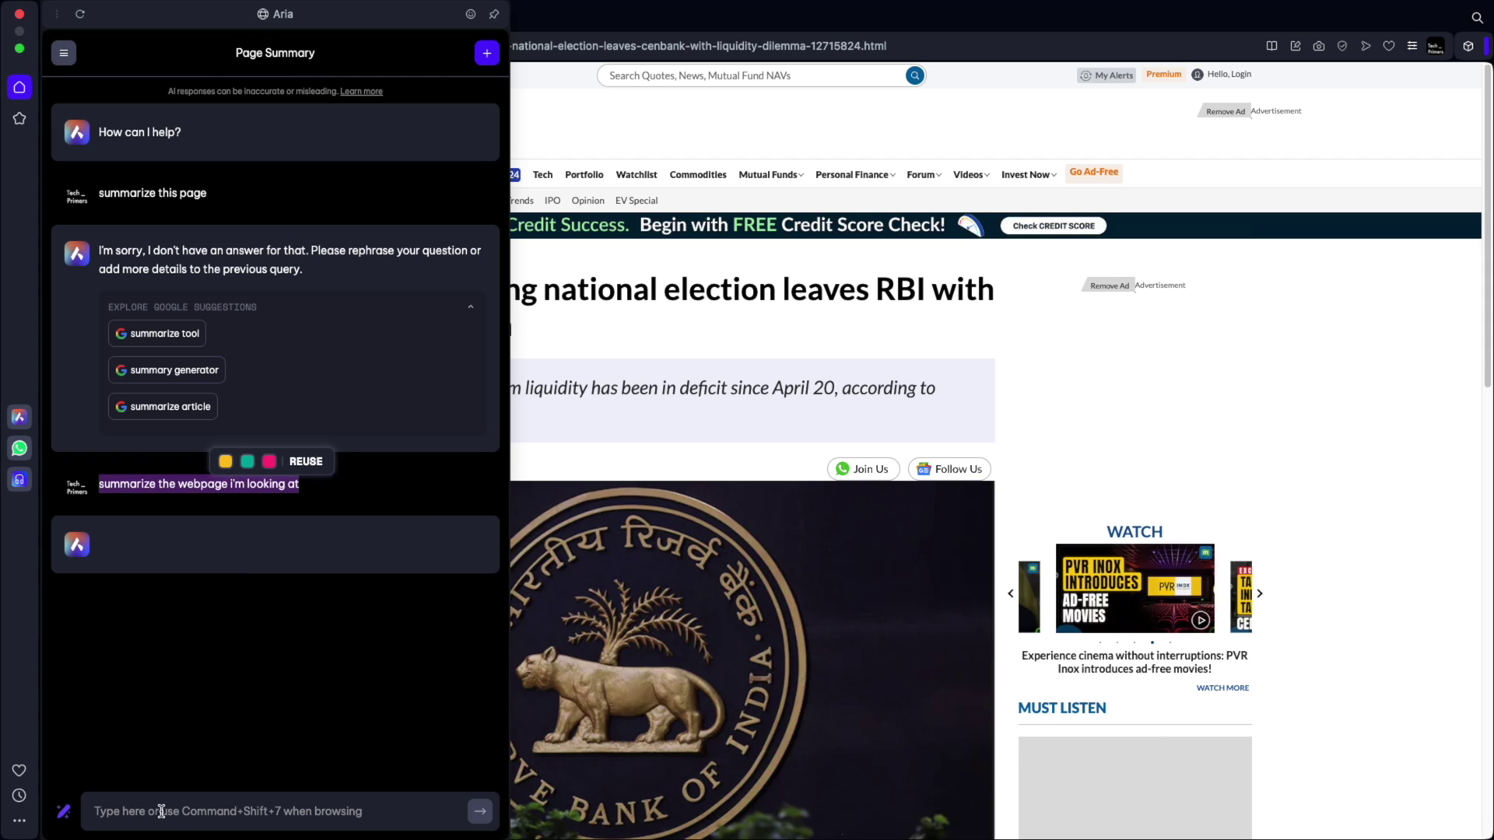
pyautogui.click(161, 811)
pyautogui.press('super+v')
pyautogui.press('Return')
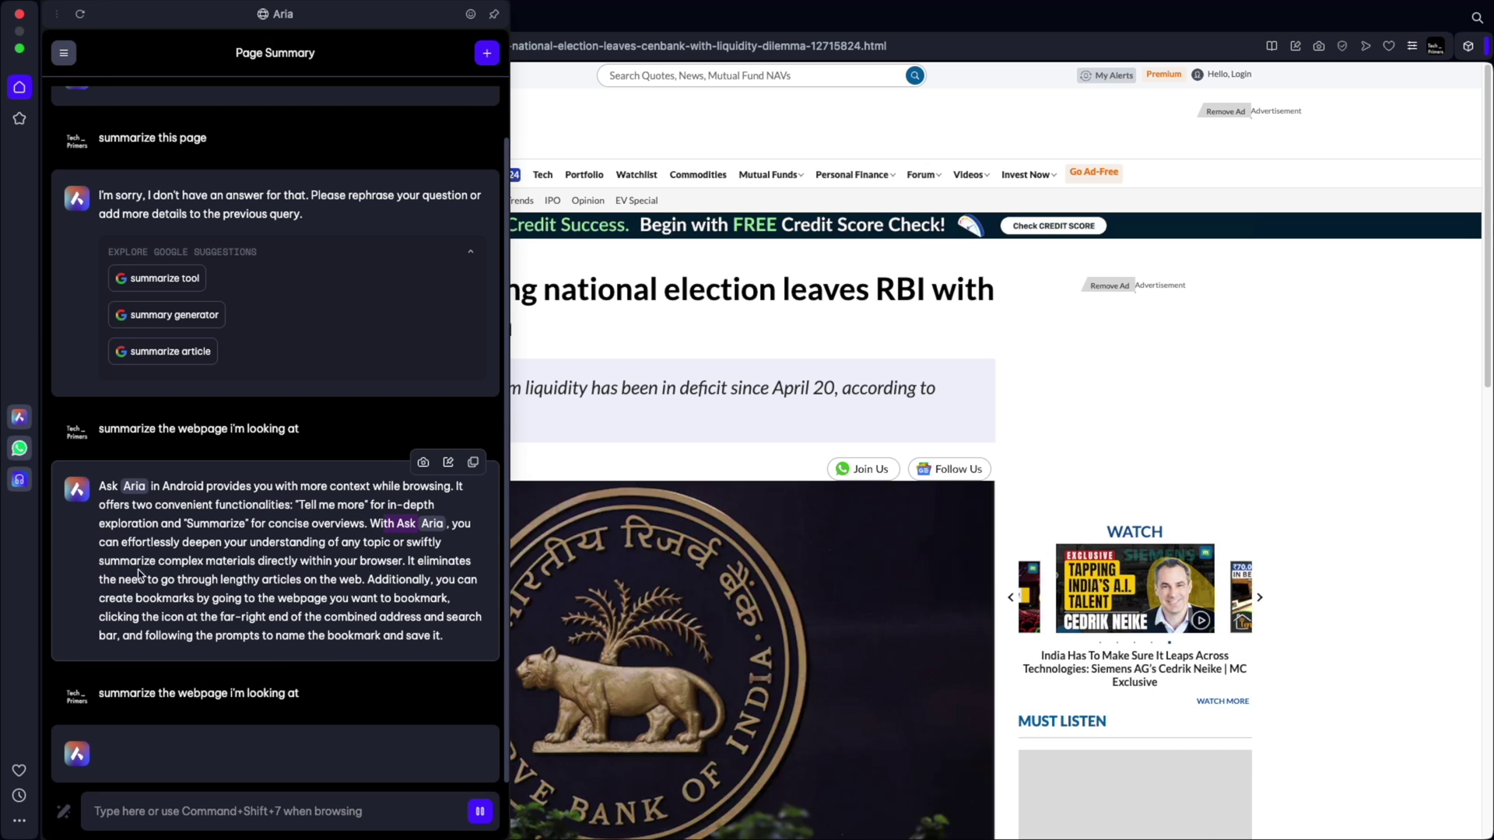
# Read through Aria's reply about Ask Aria instead of the article
pyautogui.moveTo(146, 542); pyautogui.dragTo(447, 639)
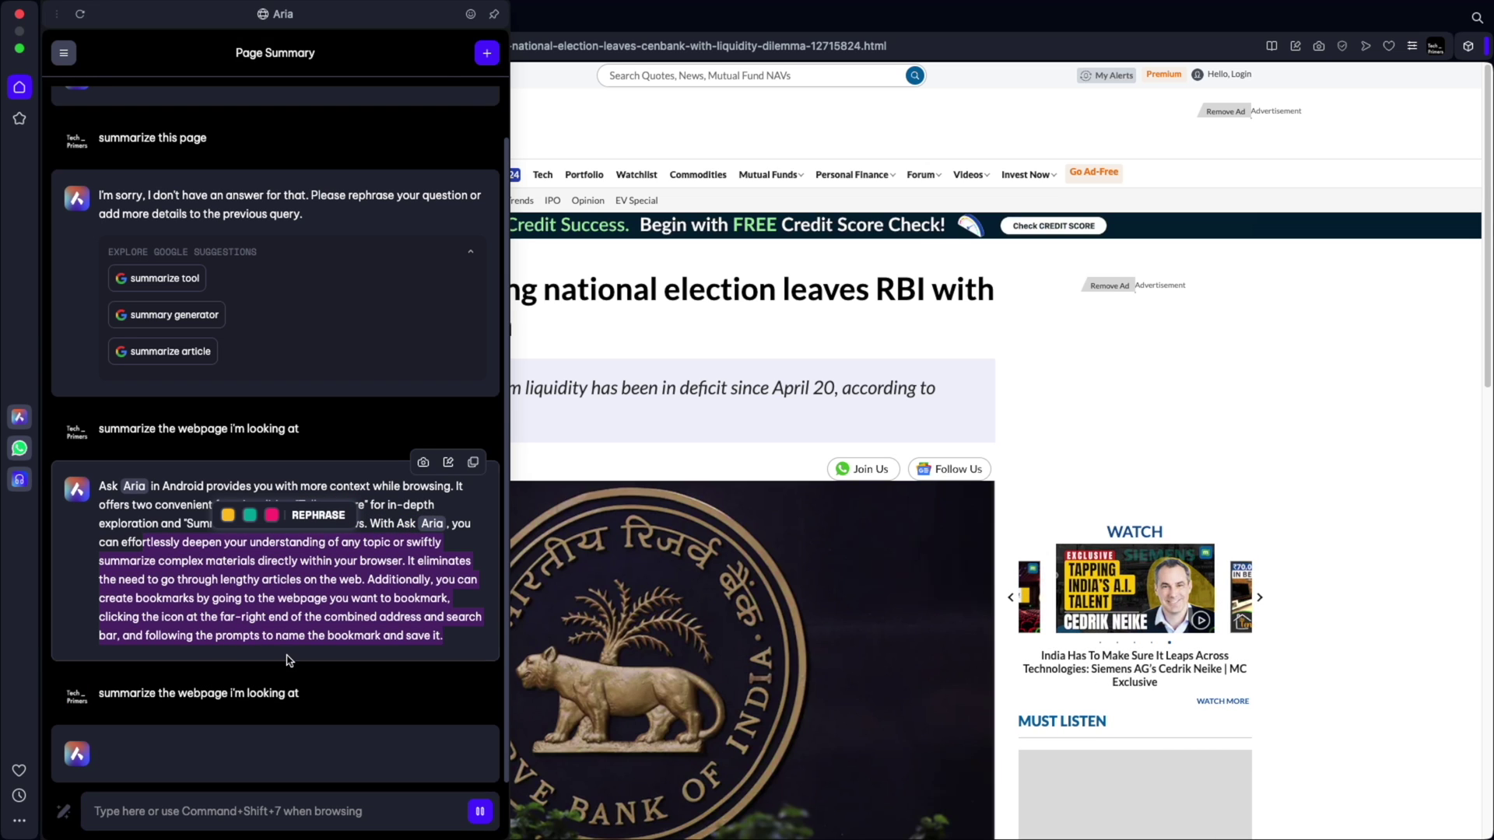
pyautogui.click(163, 640)
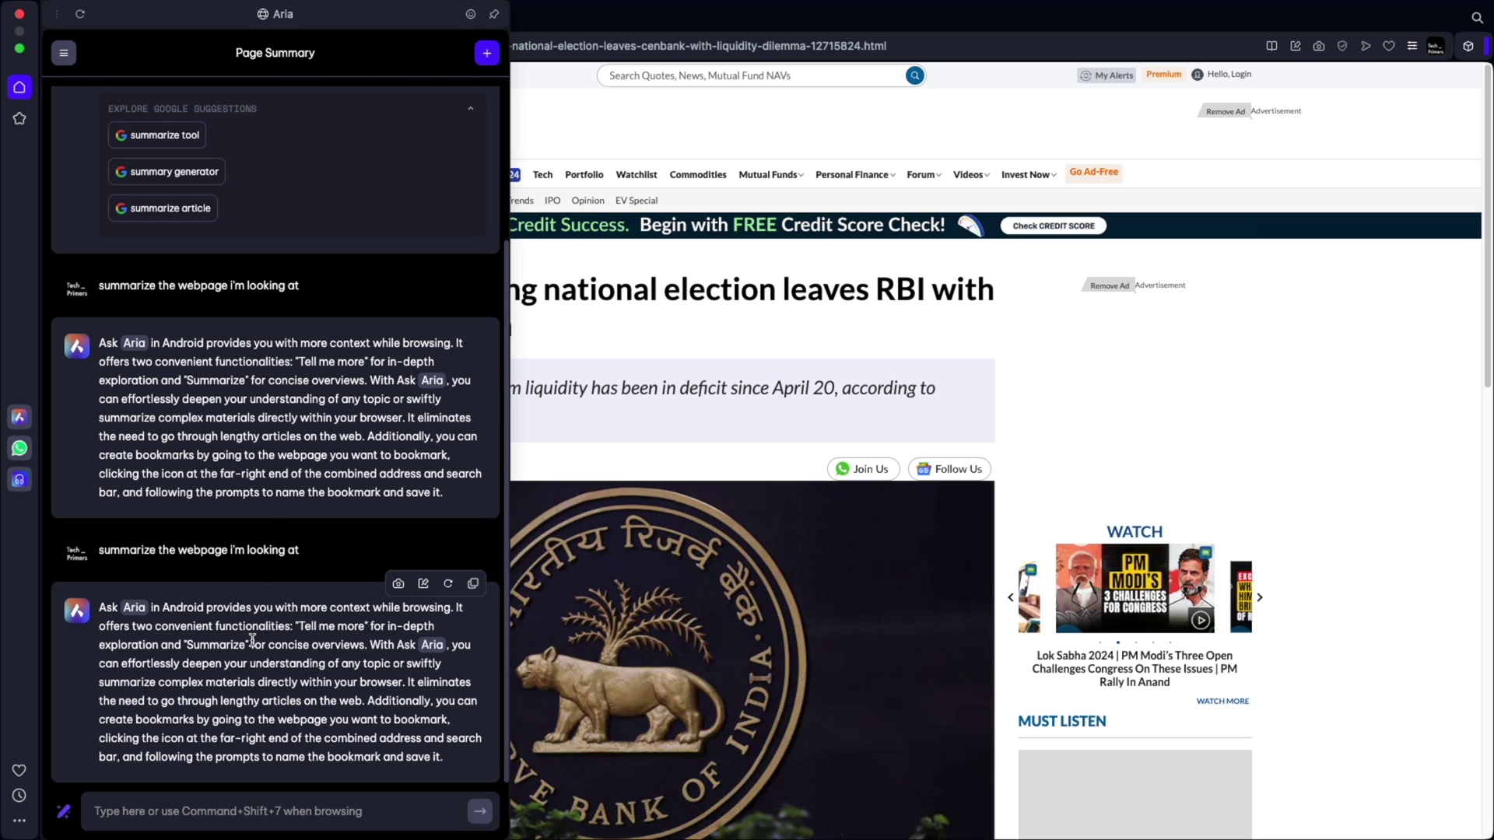
pyautogui.scroll(3, 252, 640)
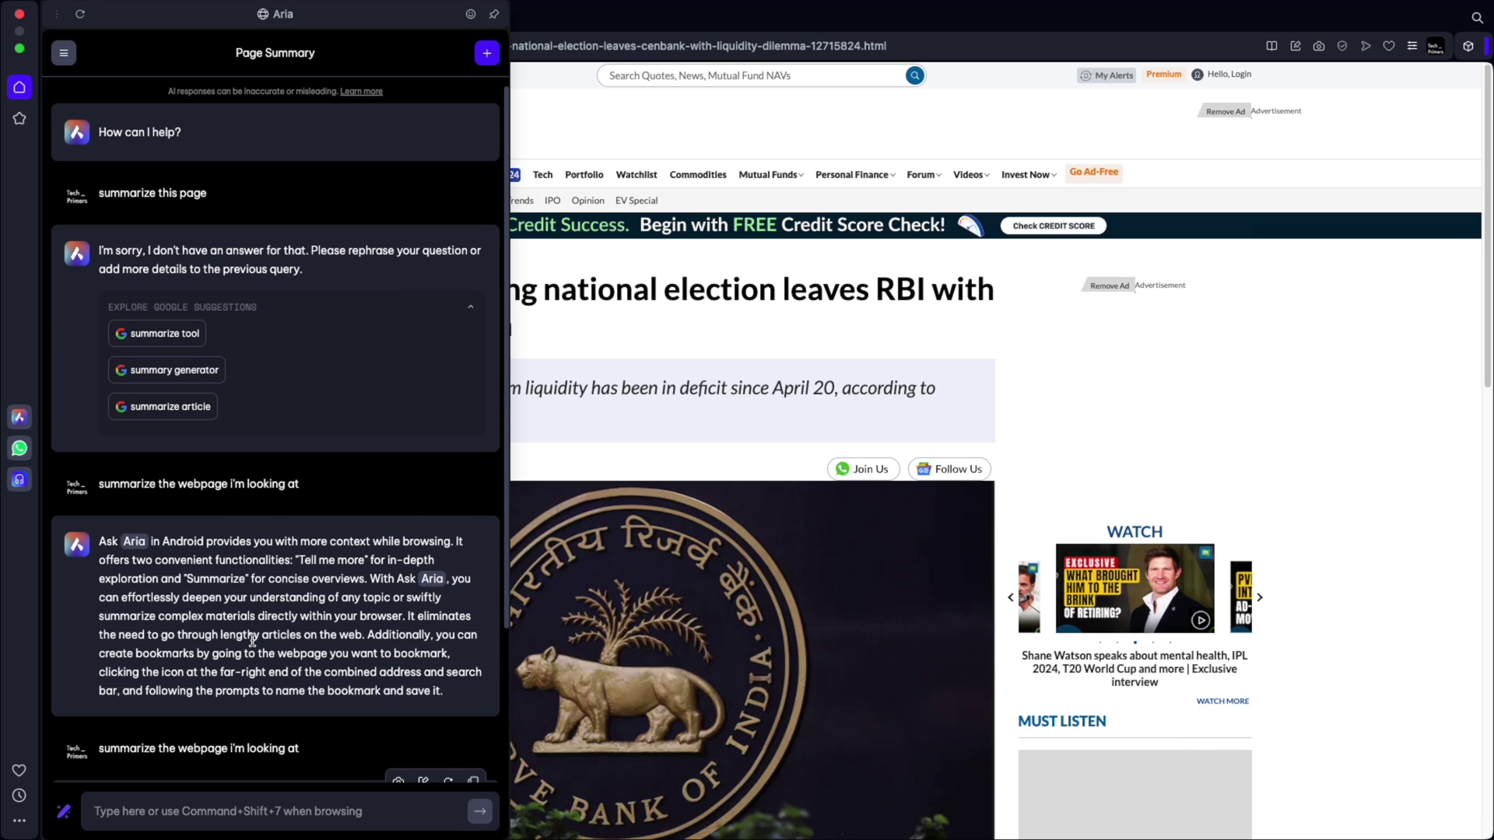
pyautogui.scroll(-3, 252, 640)
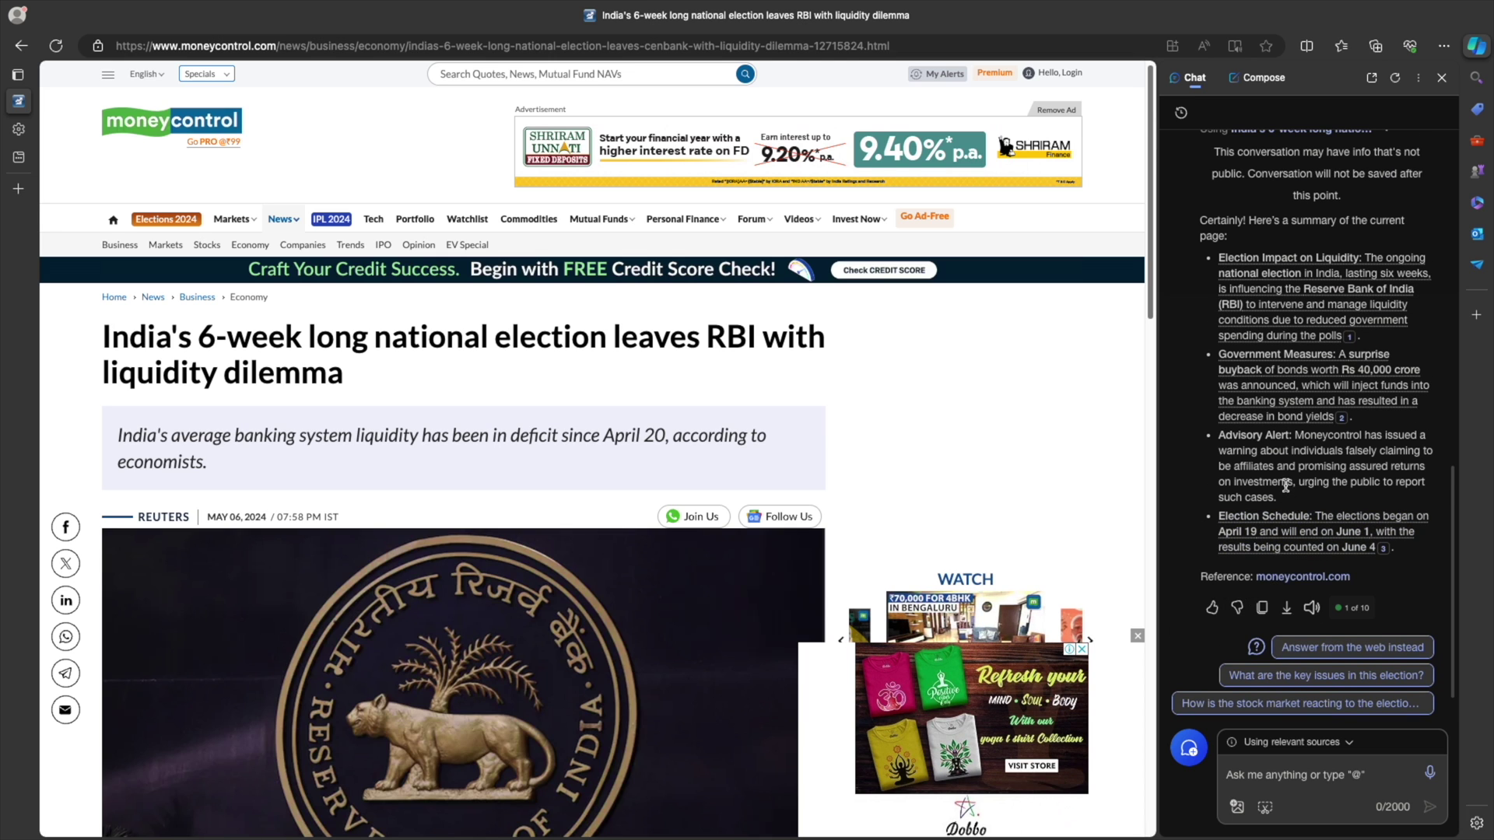
pyautogui.scroll(4, 1307, 599)
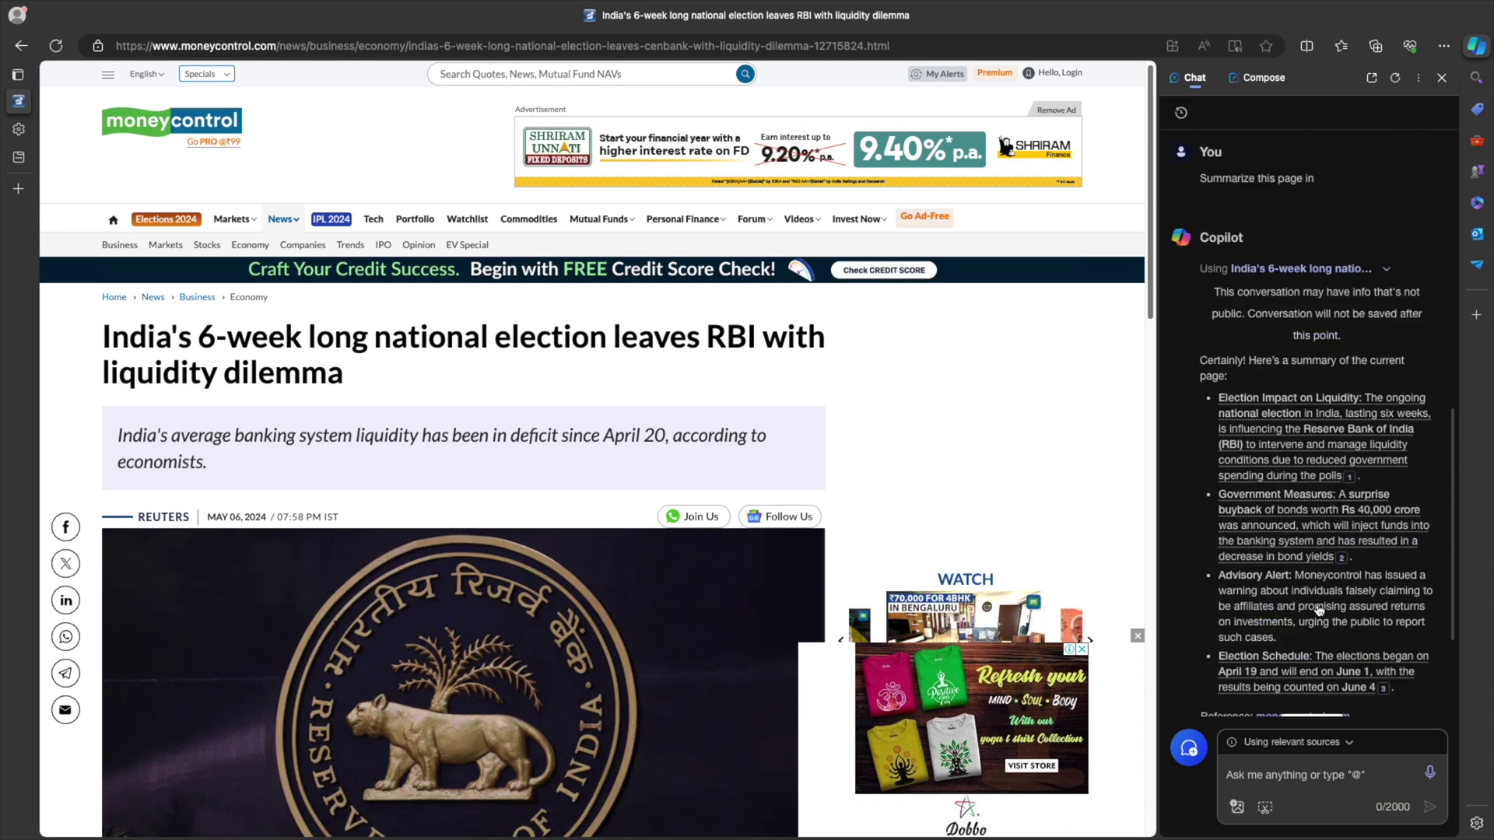
pyautogui.scroll(-4, 1319, 611)
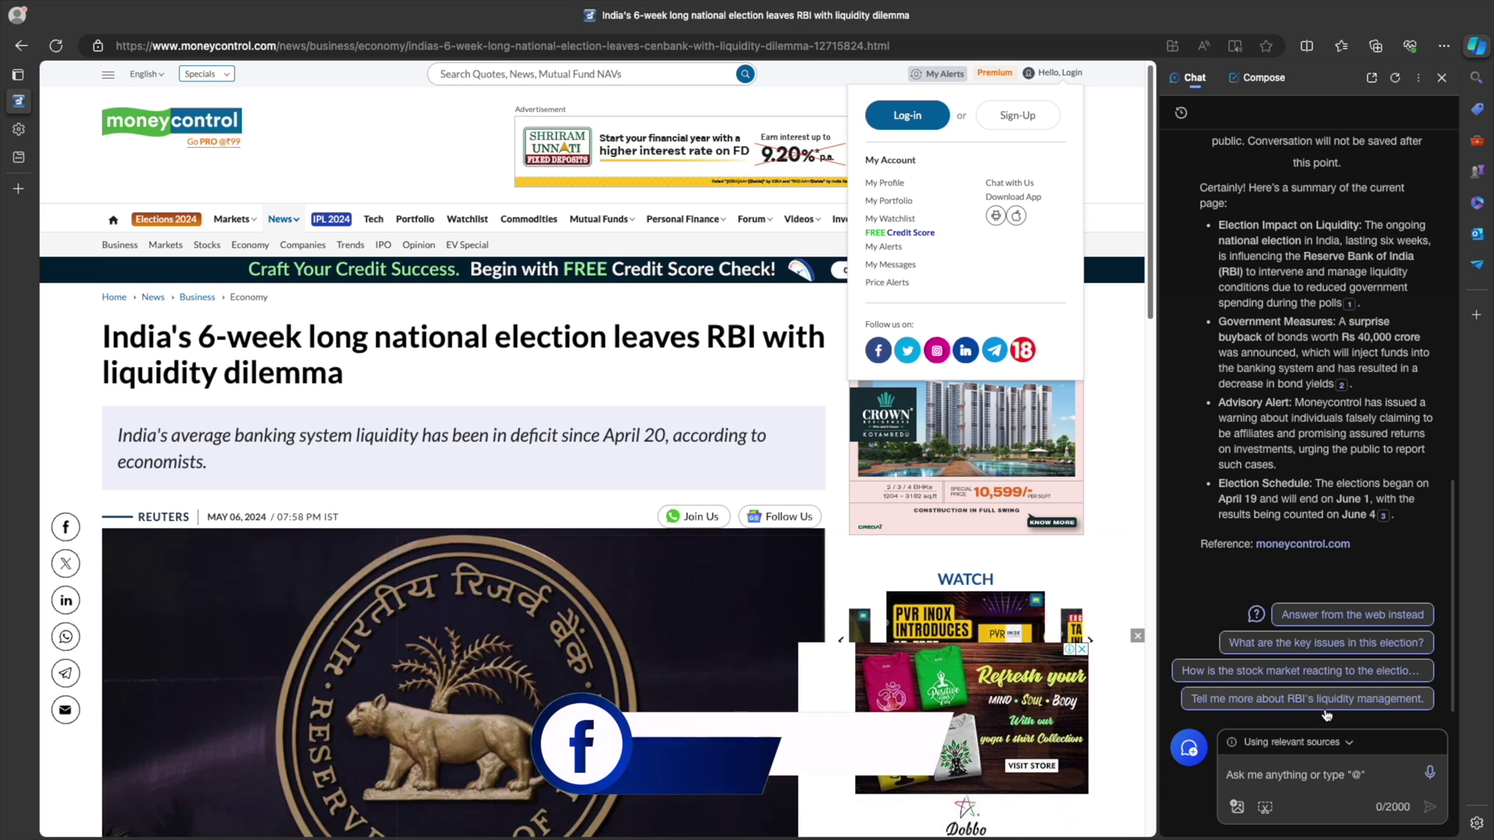
pyautogui.scroll(15, 1323, 685)
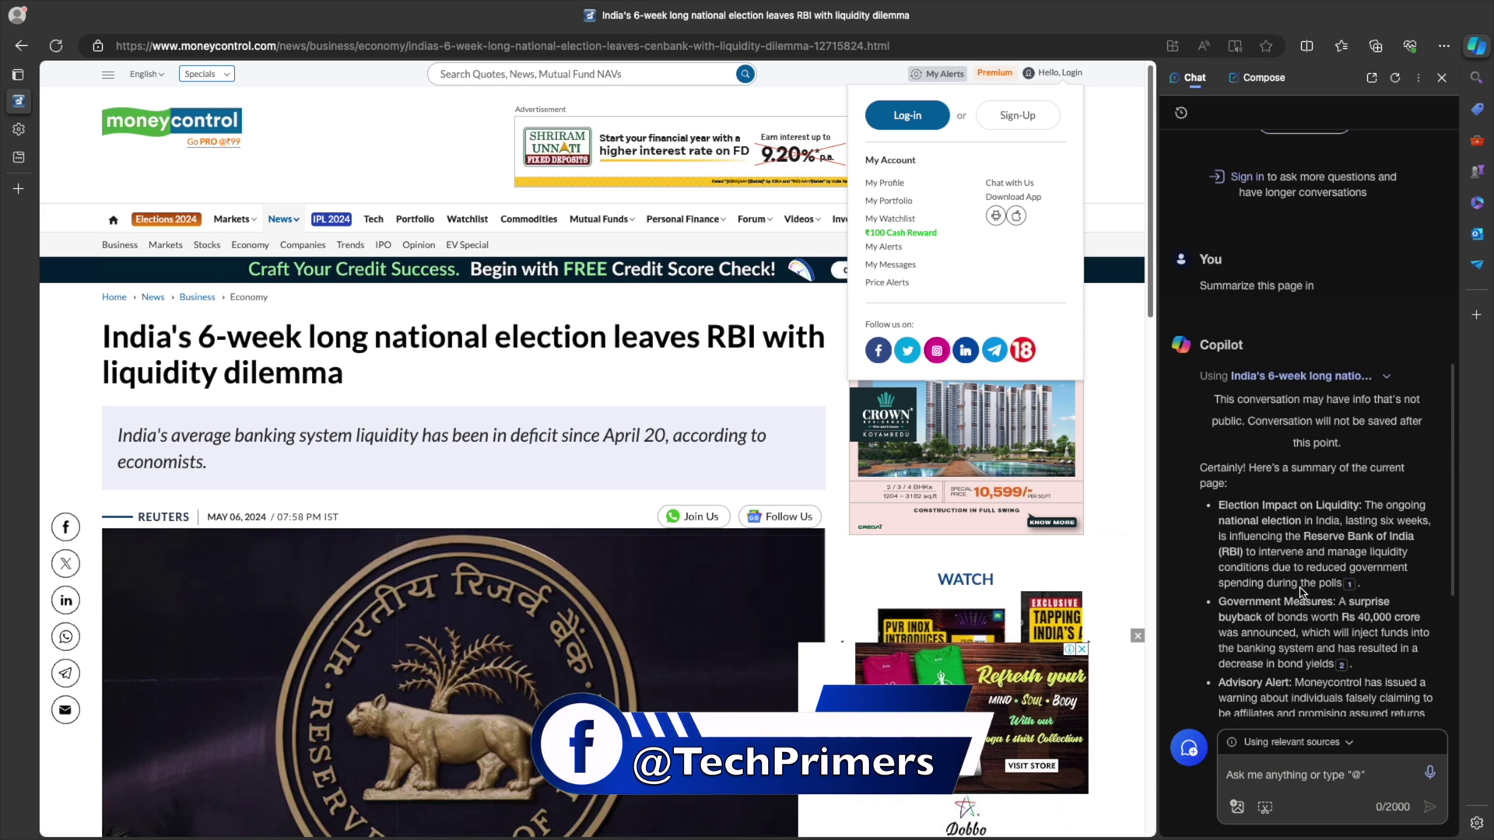
pyautogui.scroll(-15, 1301, 593)
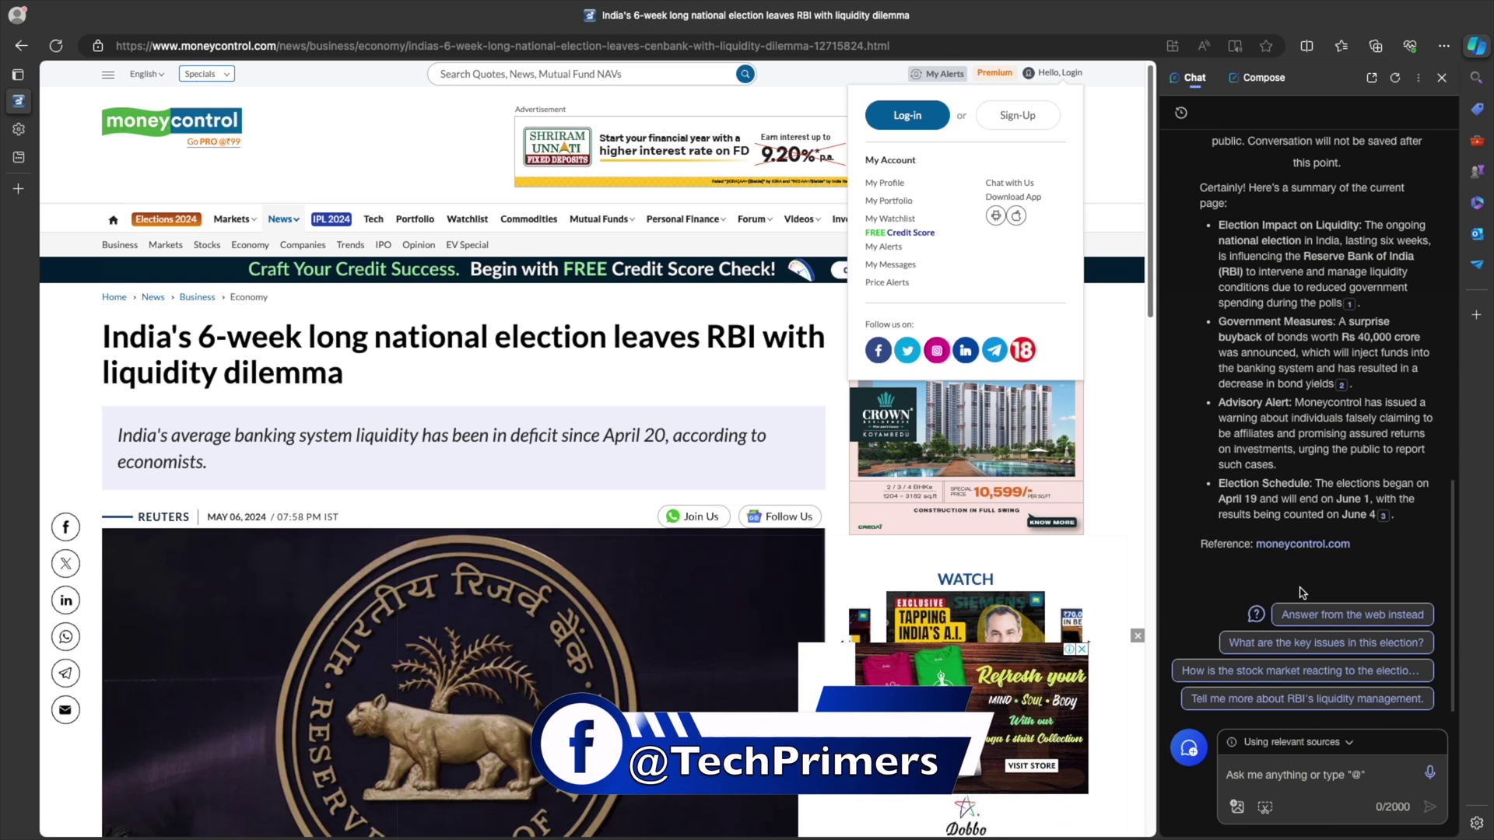
pyautogui.scroll(15, 1301, 593)
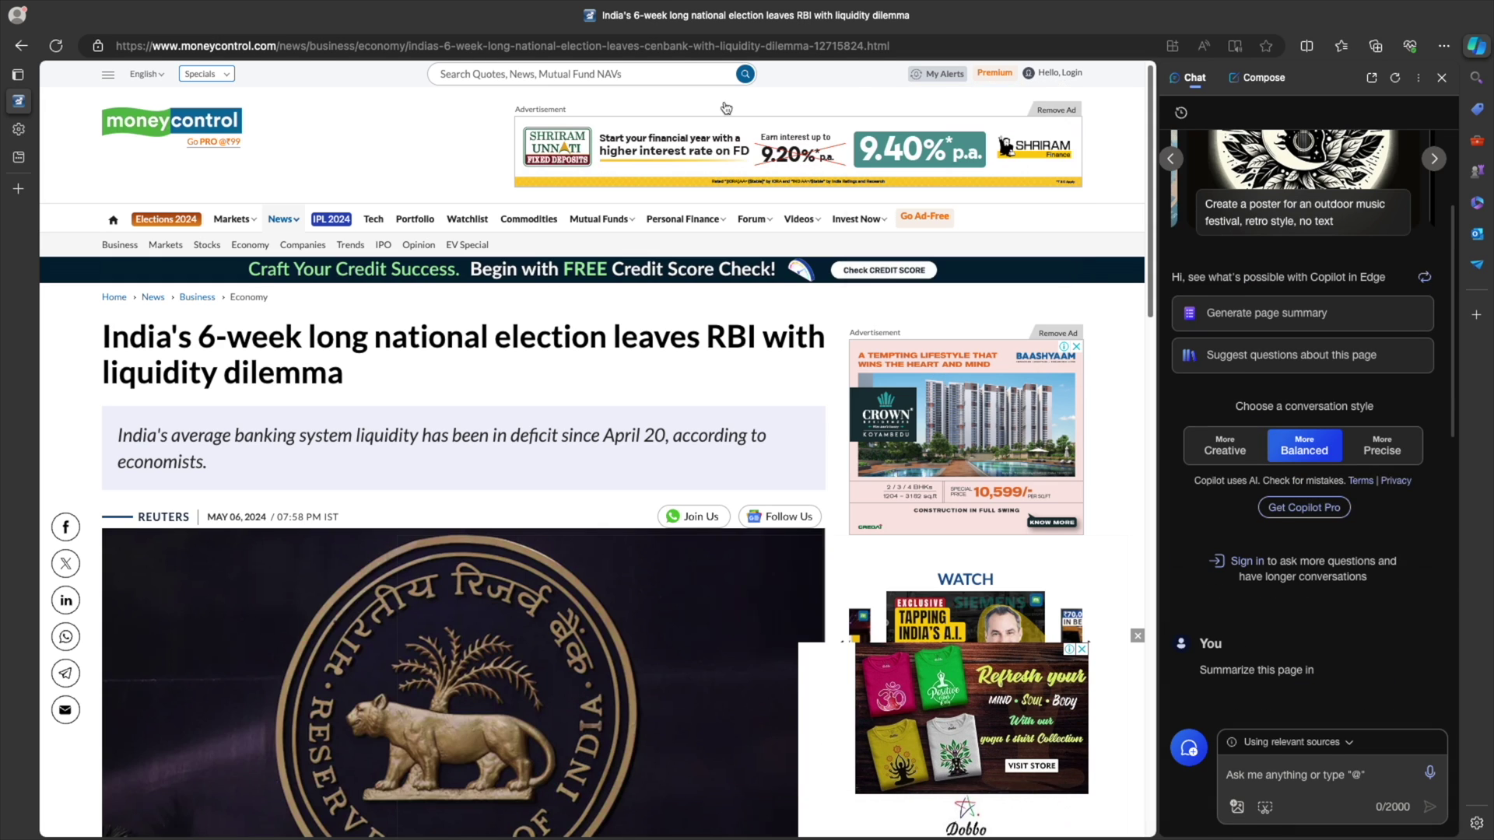
pyautogui.moveTo(652, 5)
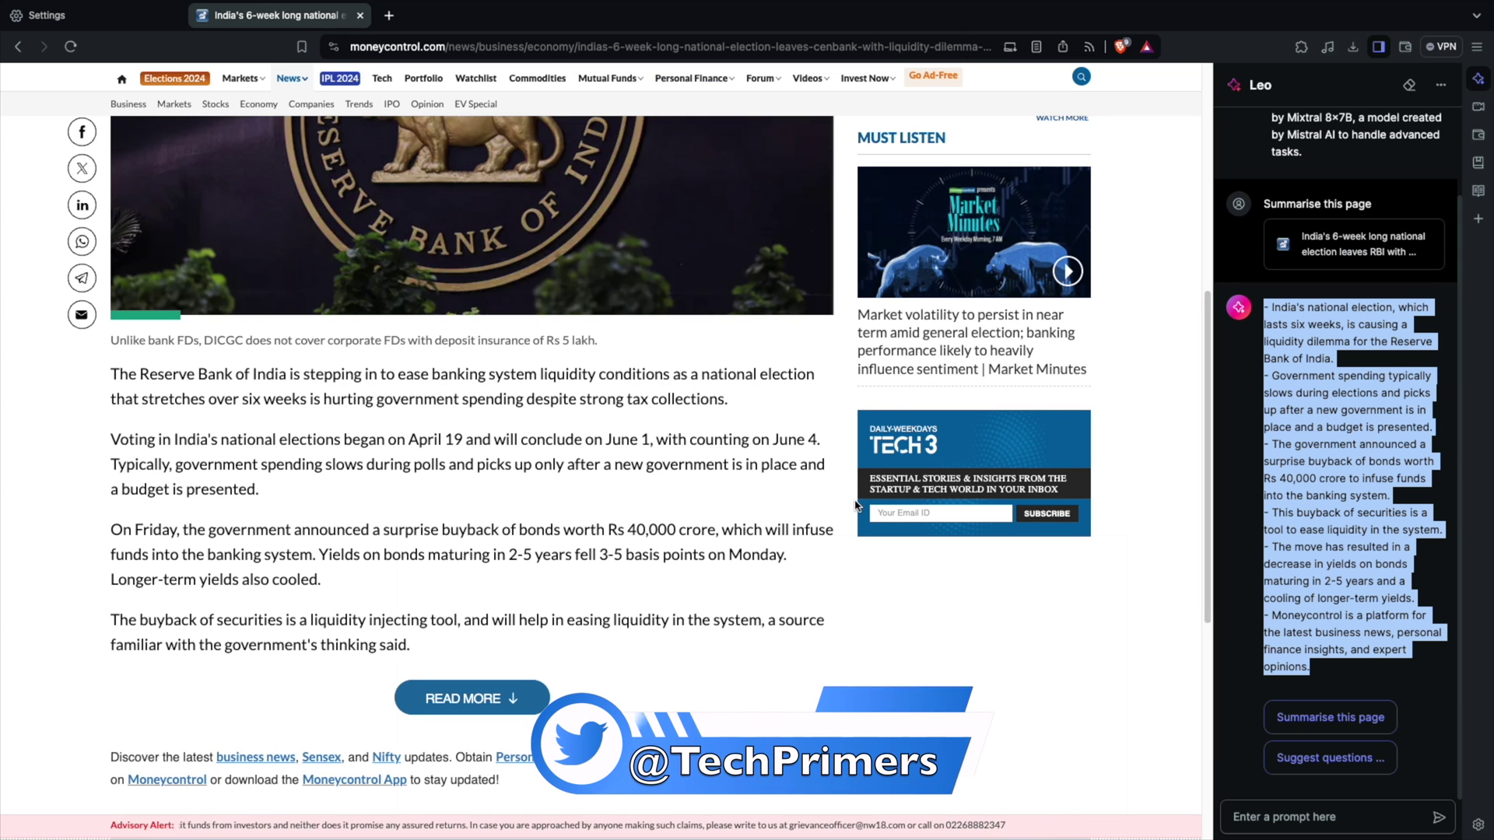
# Look over Leo's six-bullet RBI summary in Brave, including the Rs 40,000 crore buyback
pyautogui.moveTo(242, 6)
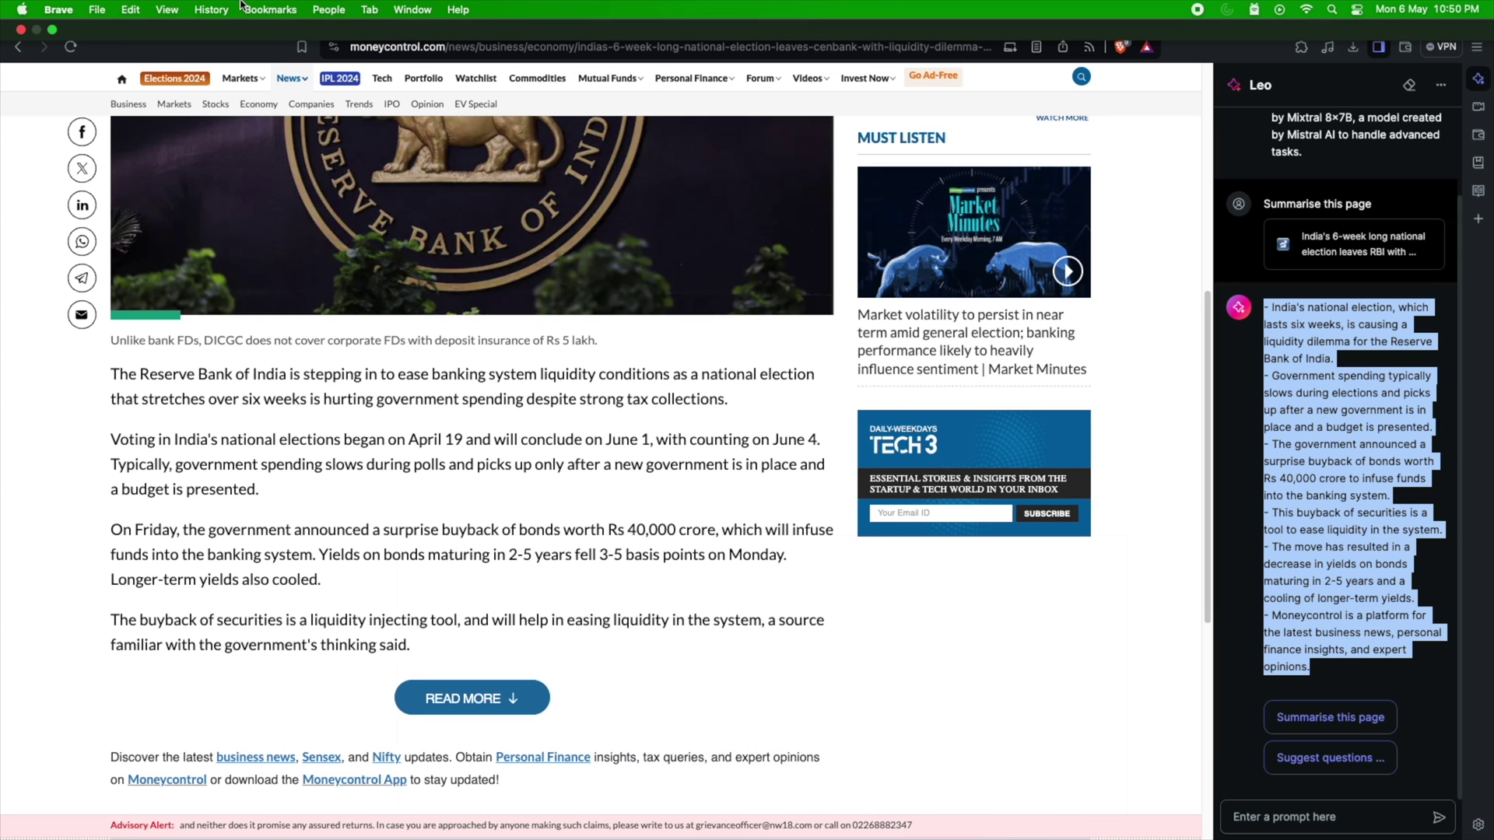